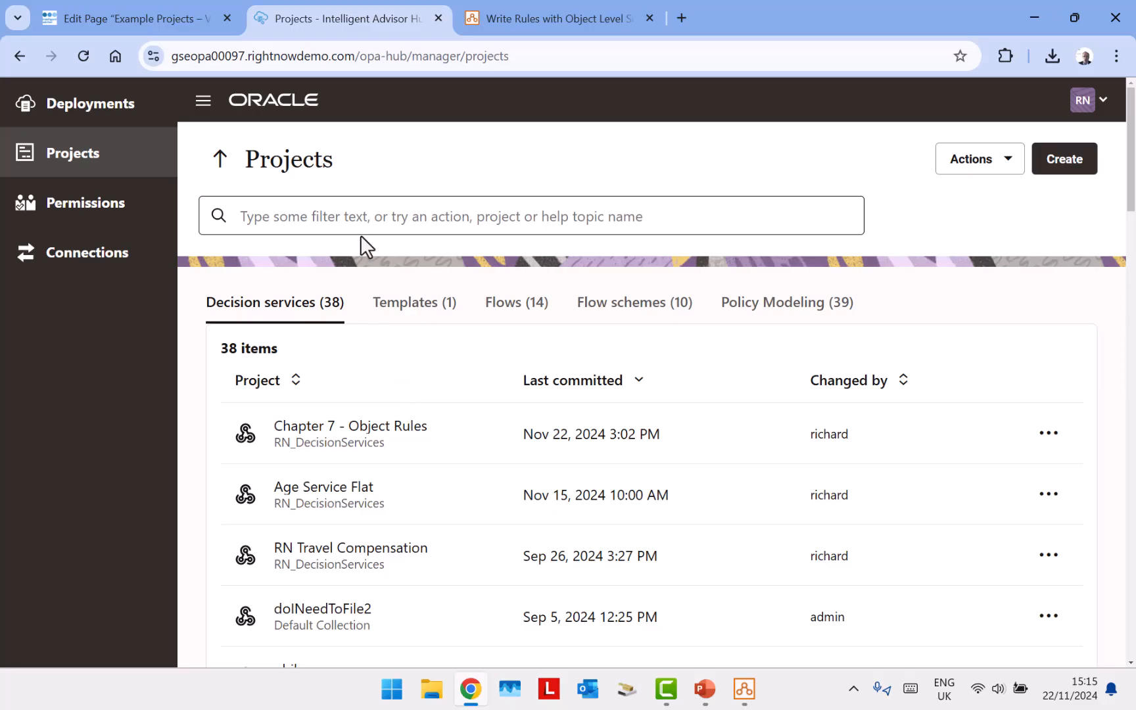
Step: Open the Ticket By Age project and review its age-based ticket cost table, its input and its output
left_click(360, 220)
type("ticket")
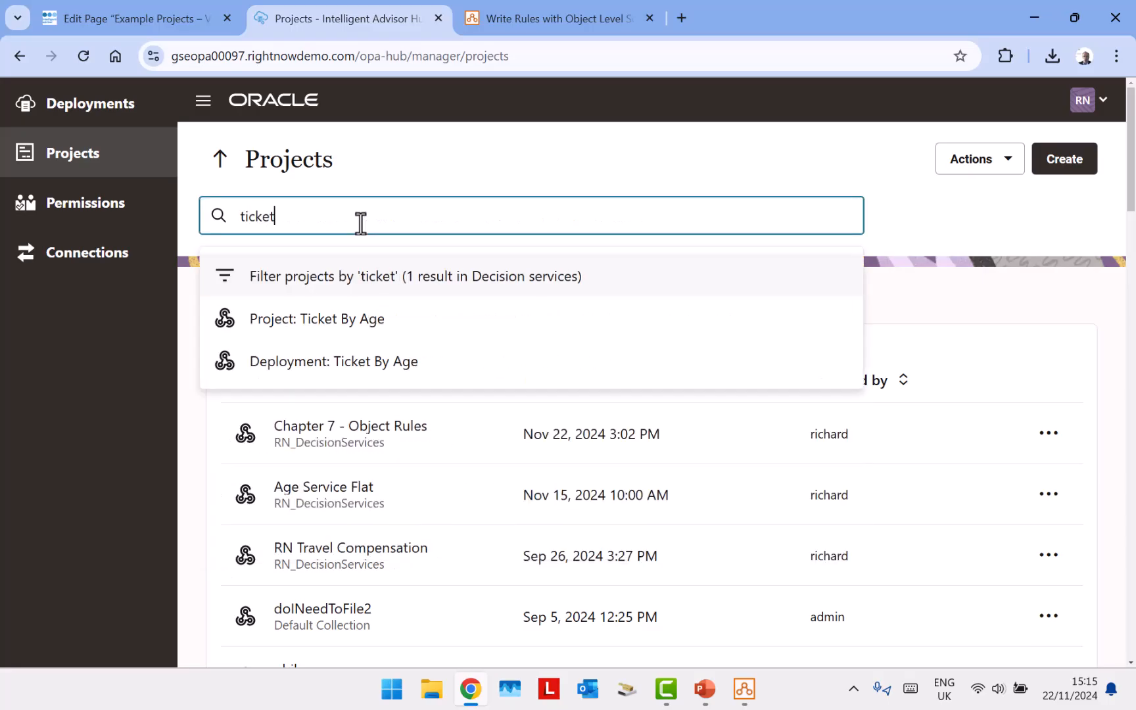
left_click(355, 322)
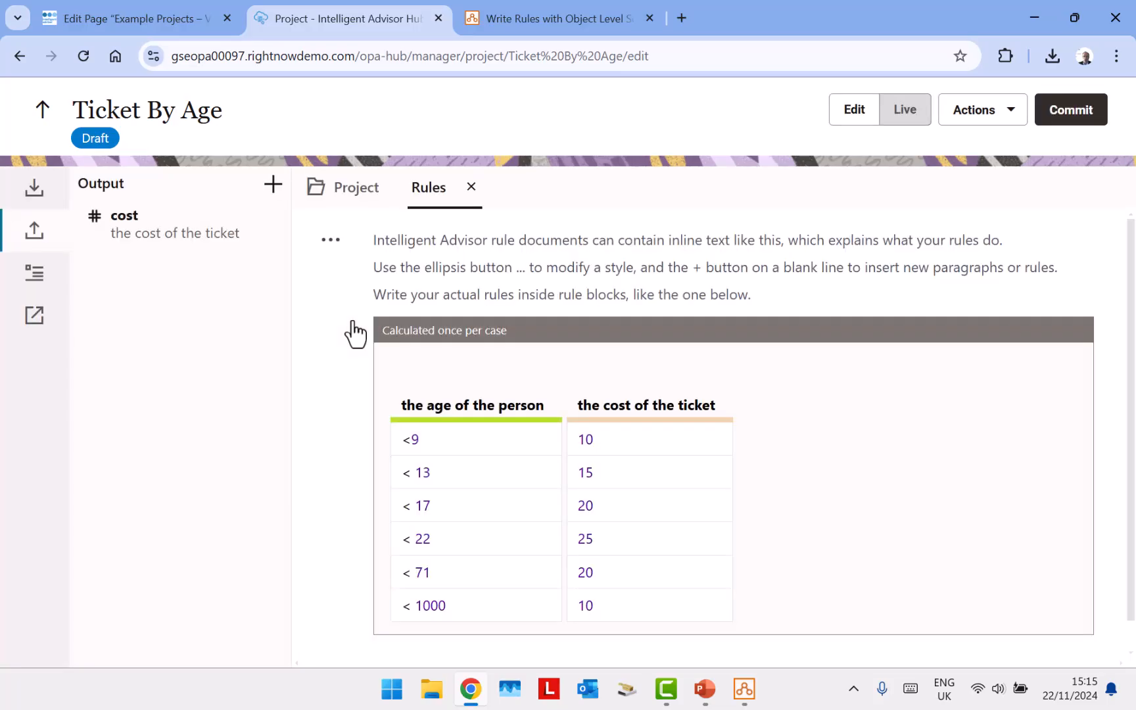
scroll(885, 456, "down", 1)
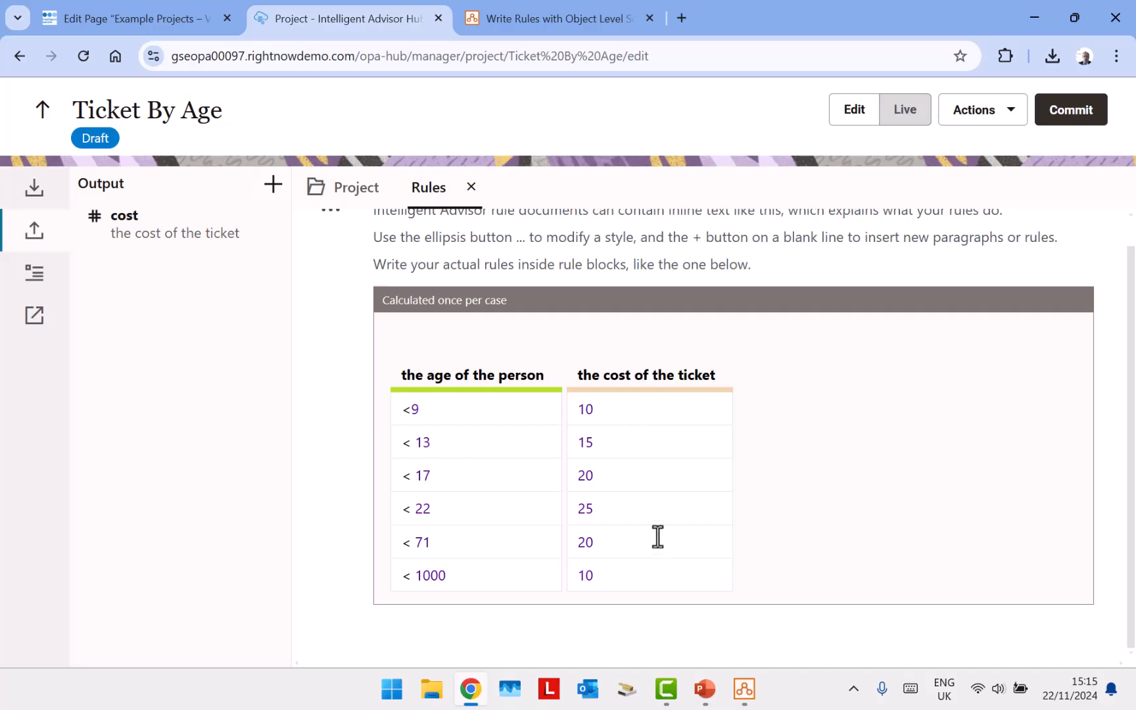
scroll(574, 474, "up", 1)
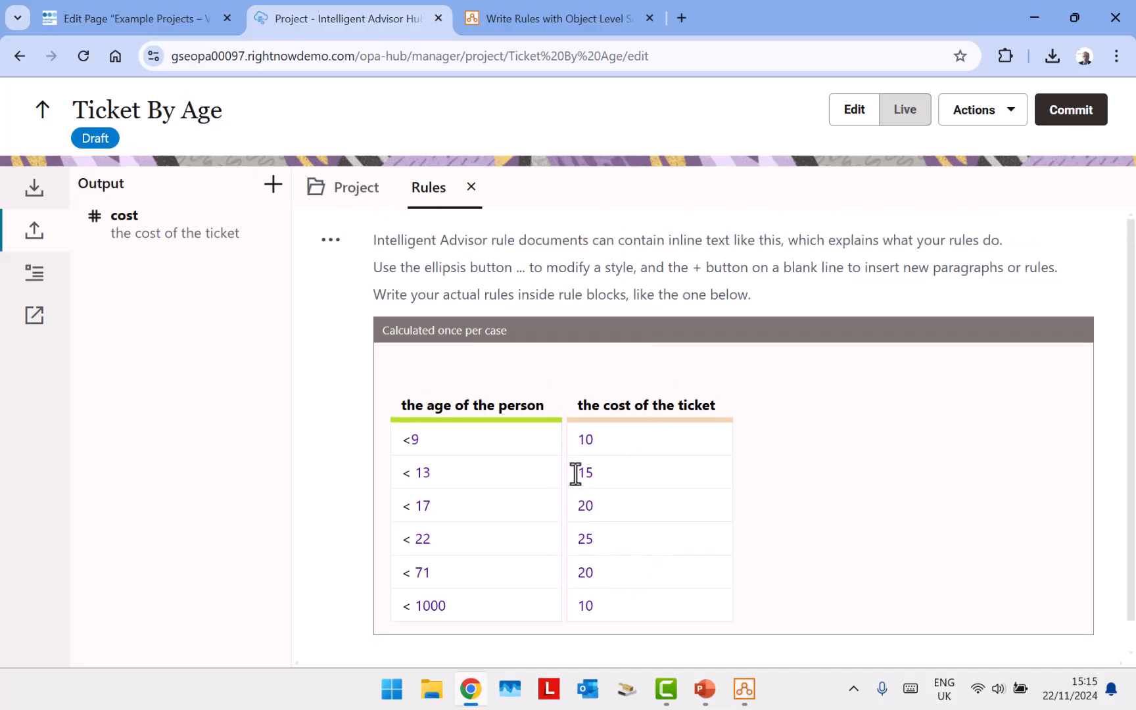
left_click(51, 196)
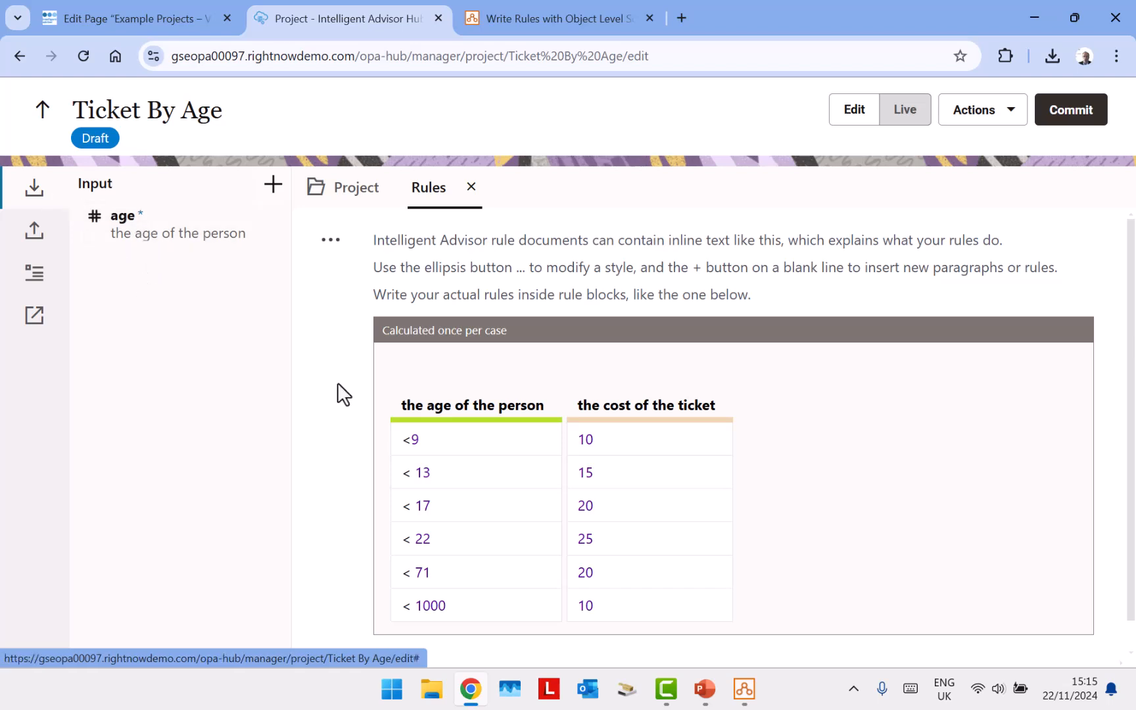
left_click(34, 230)
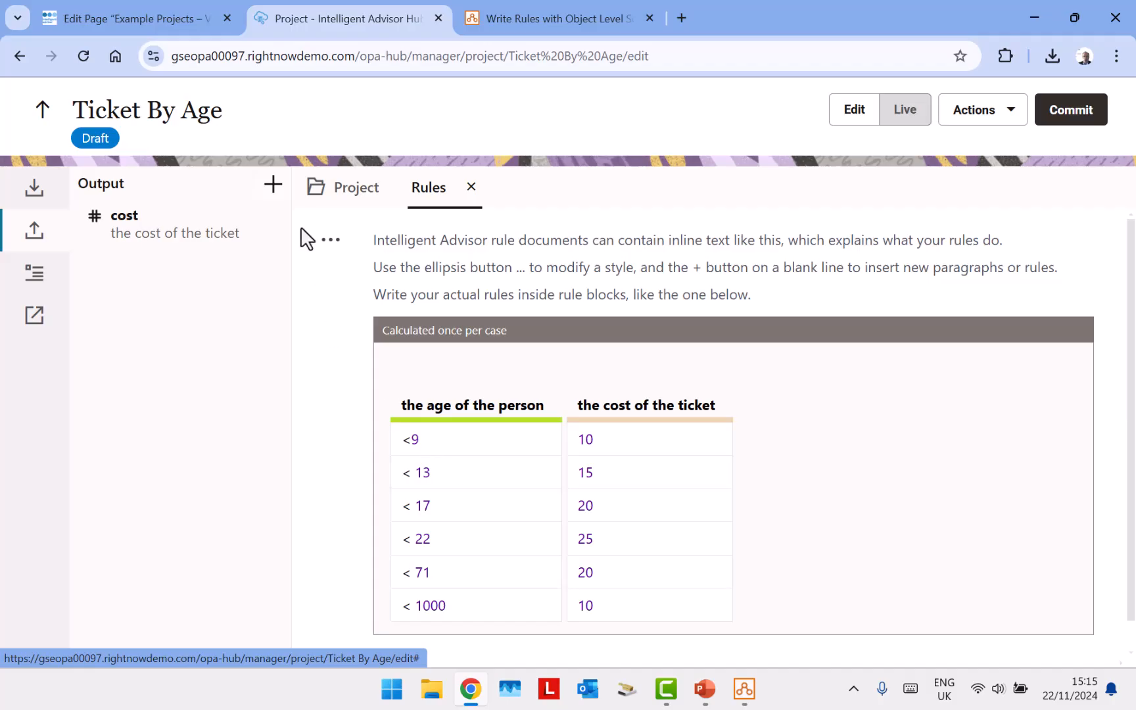
Step: Open the Age Service Flat project's Rules 1 document and view the settings of its Ticket By Age reference
left_click(42, 113)
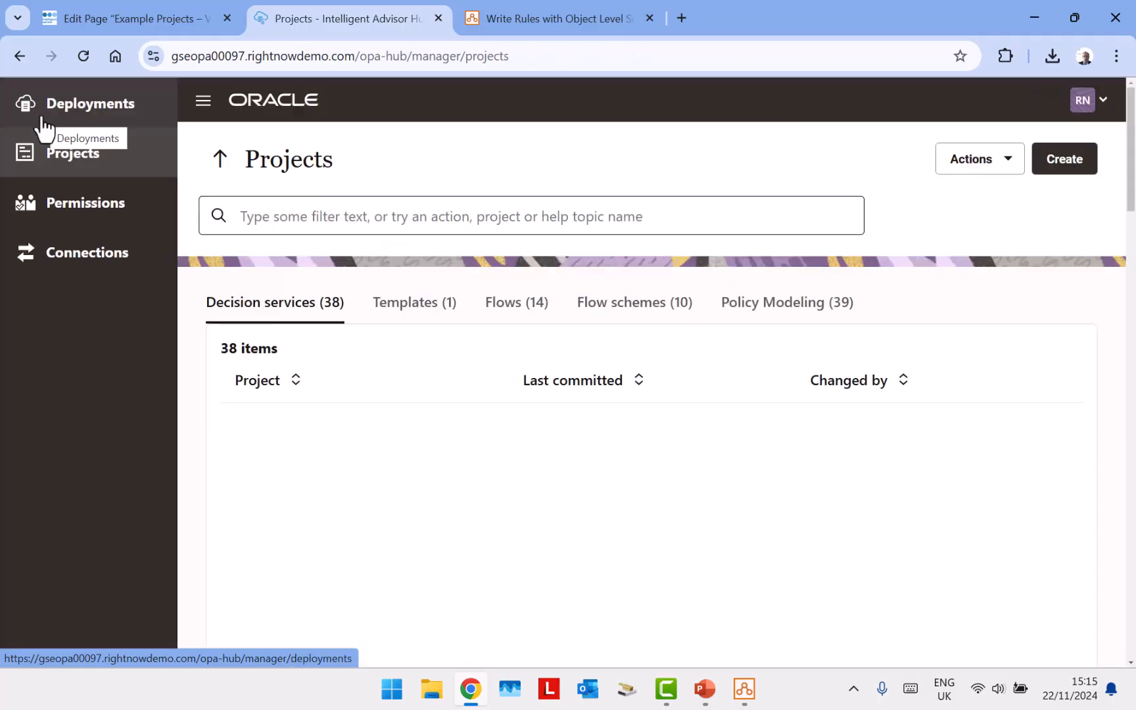
left_click(357, 501)
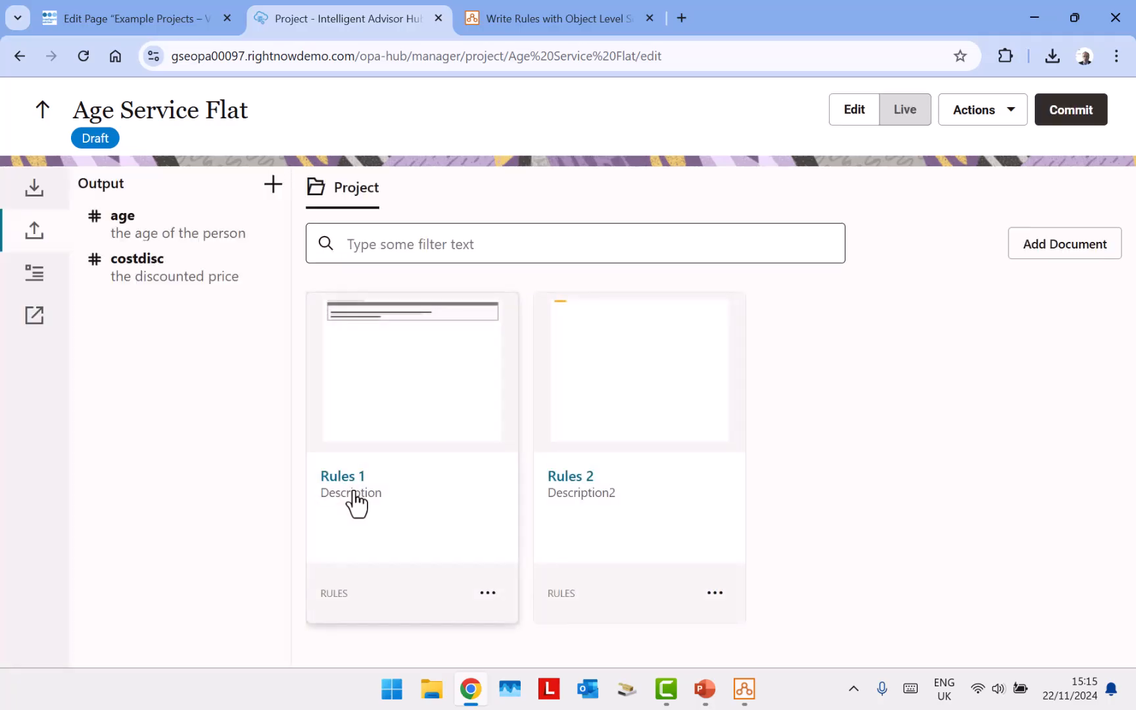
left_click(373, 320)
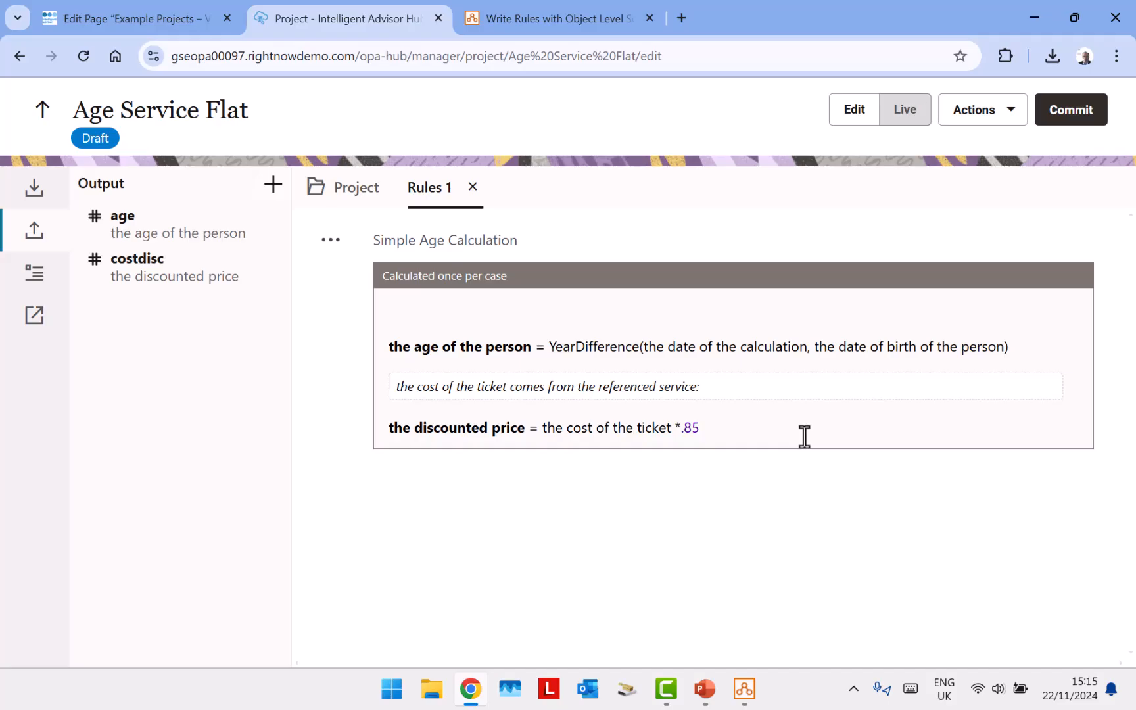
left_click(36, 317)
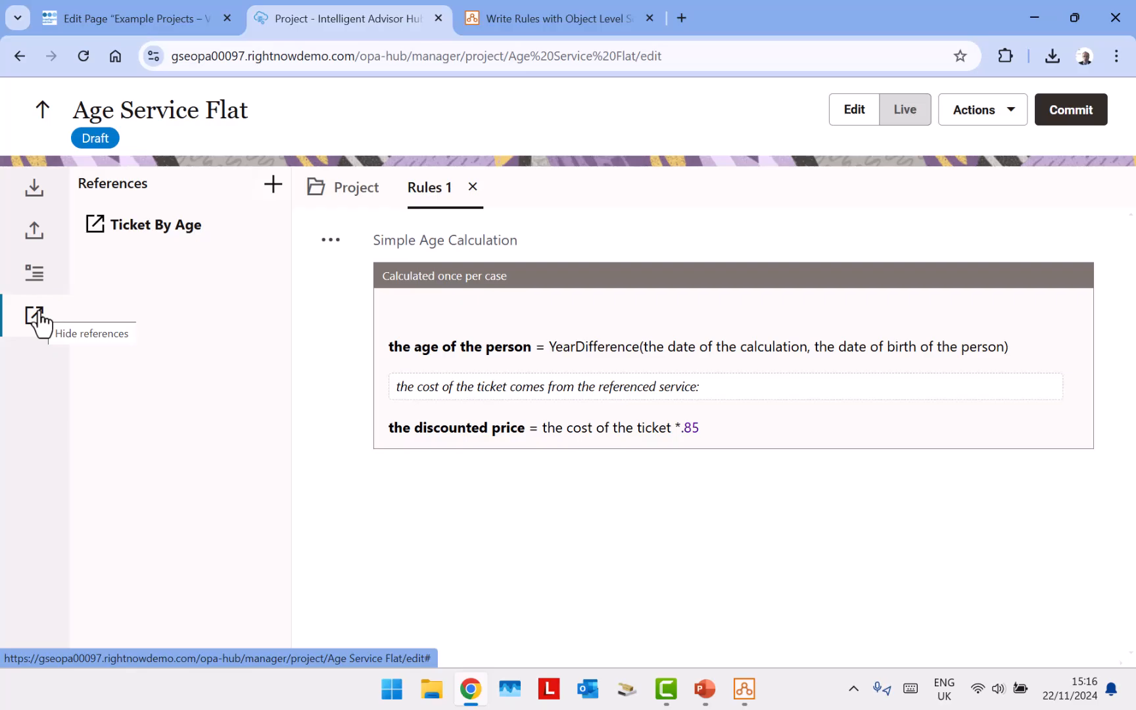
left_click(187, 248)
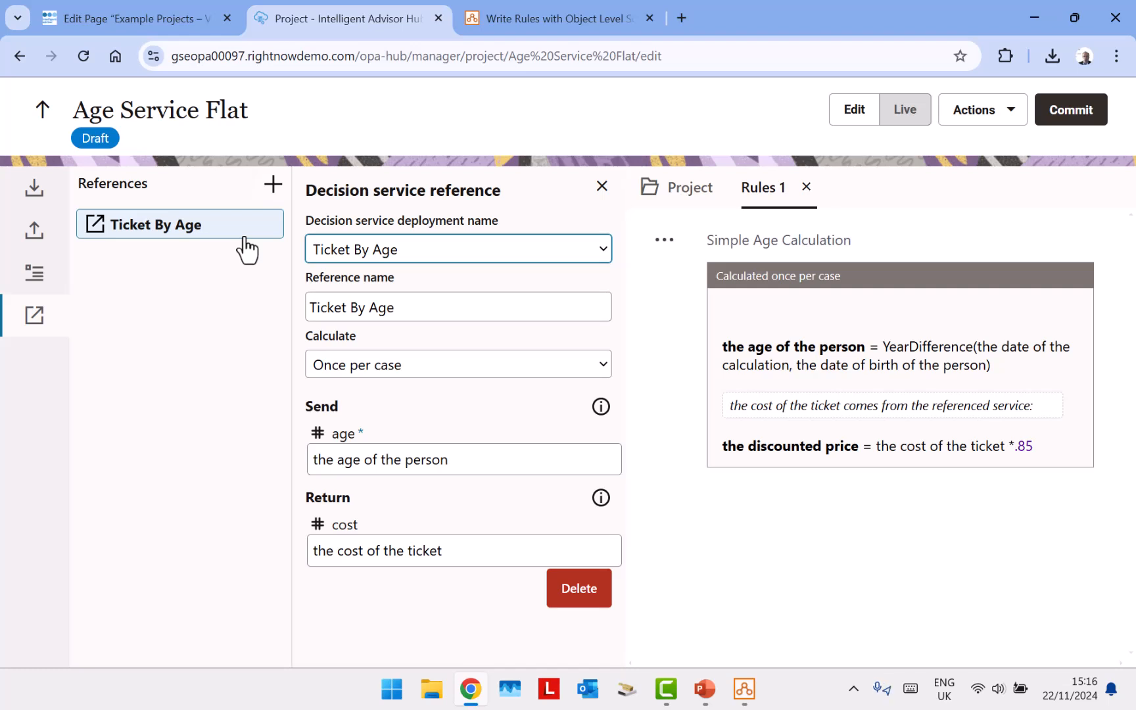
Step: Switch to the running PowerPoint slide show and advance to the Reference Parent Chain slide
mouse_move(702, 684)
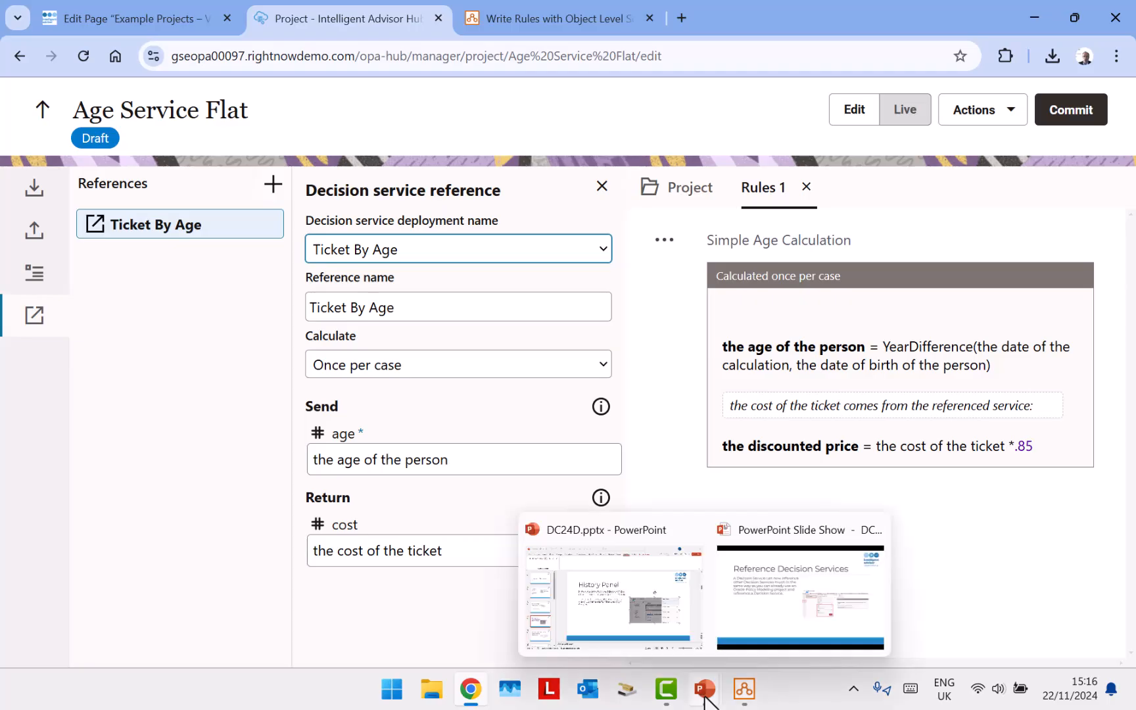
left_click(754, 634)
left_click(546, 419)
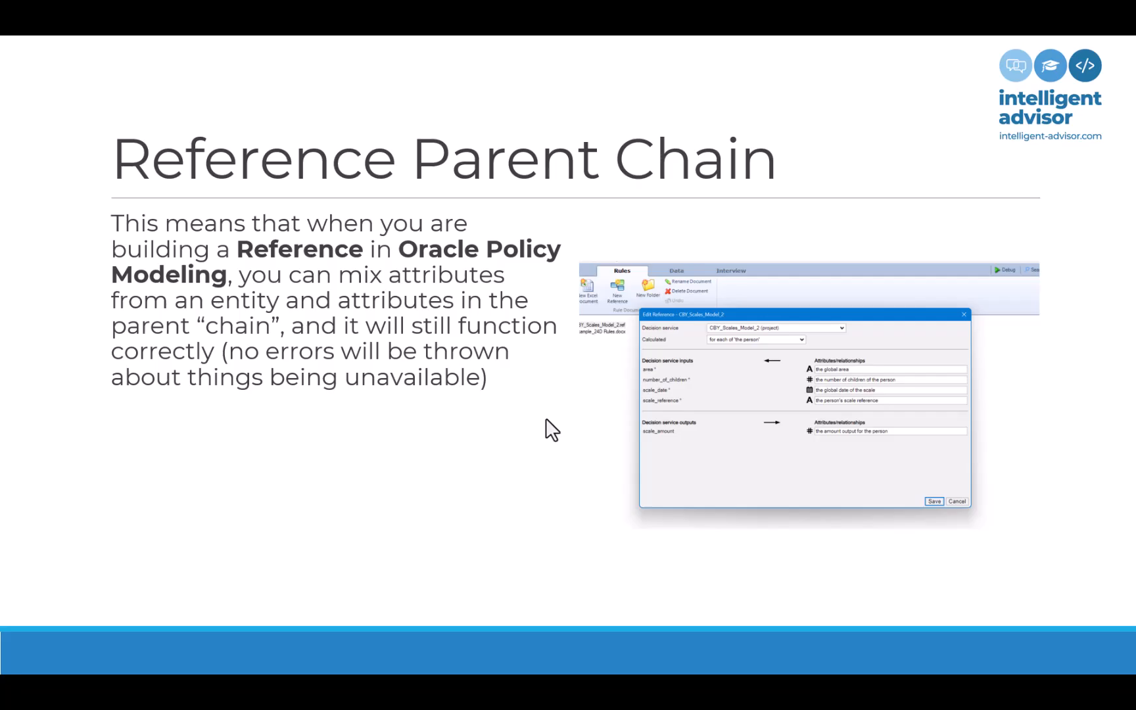
Step: Switch to the Example_24D project in Policy Modeling and review the attributes of the Global and the person entities
key("alt+Tab")
key("alt+Tab")
key("alt+Tab")
key("alt+Tab")
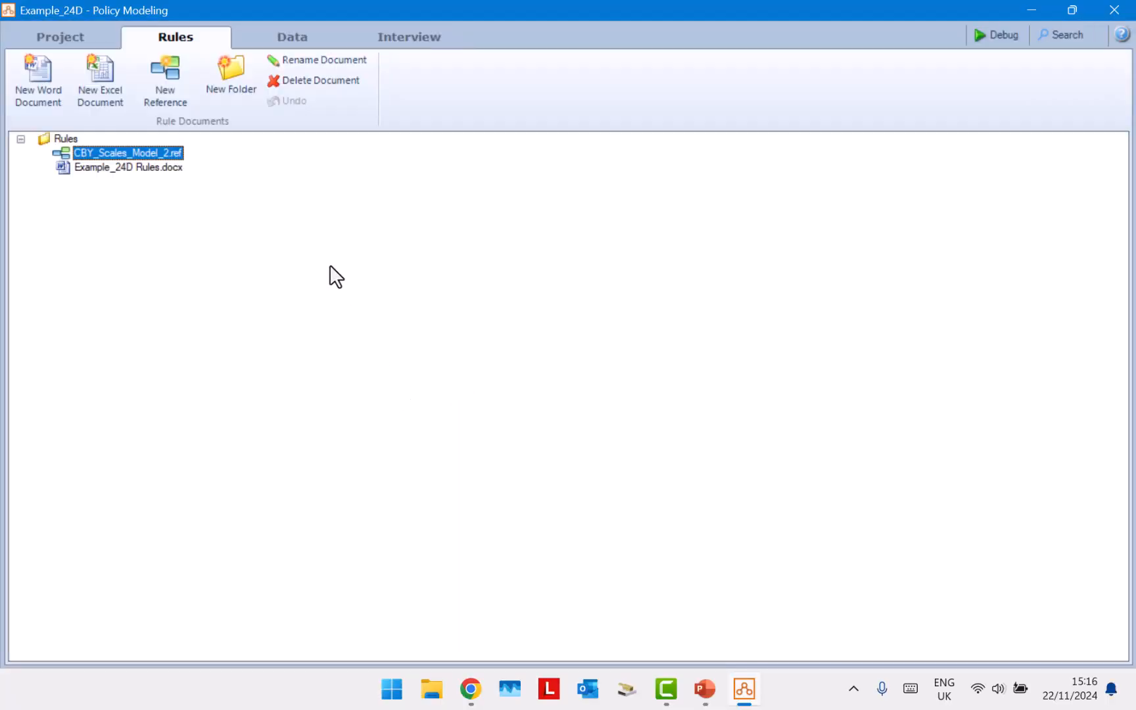
left_click(281, 40)
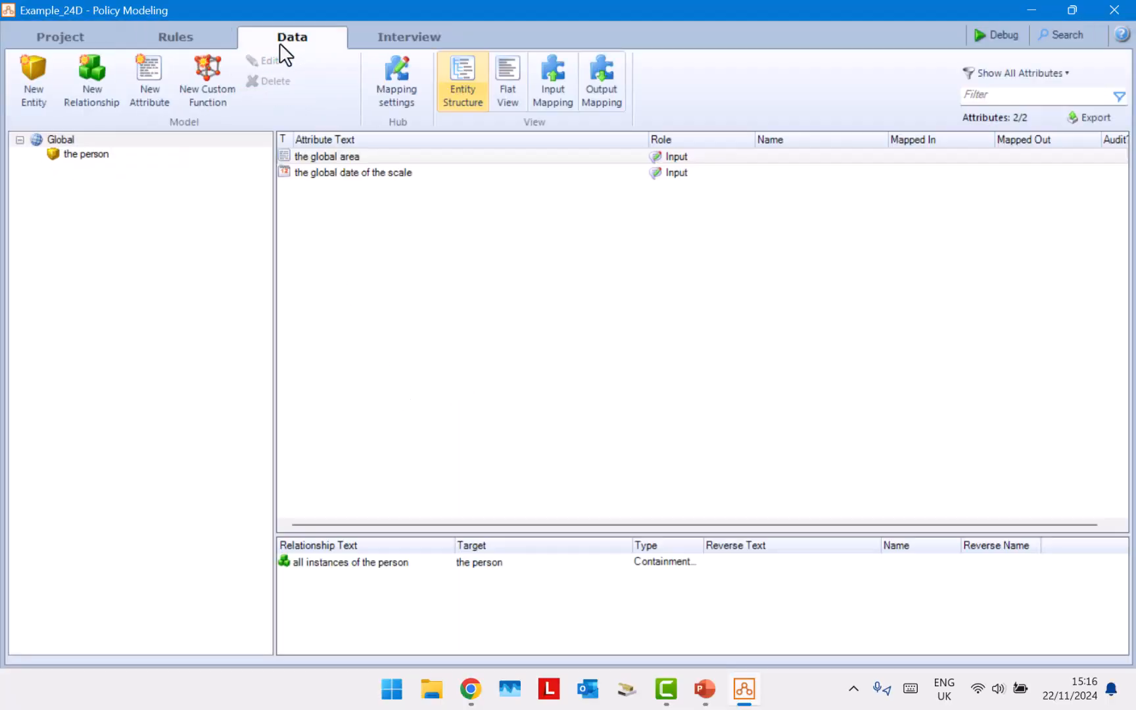
left_click(92, 154)
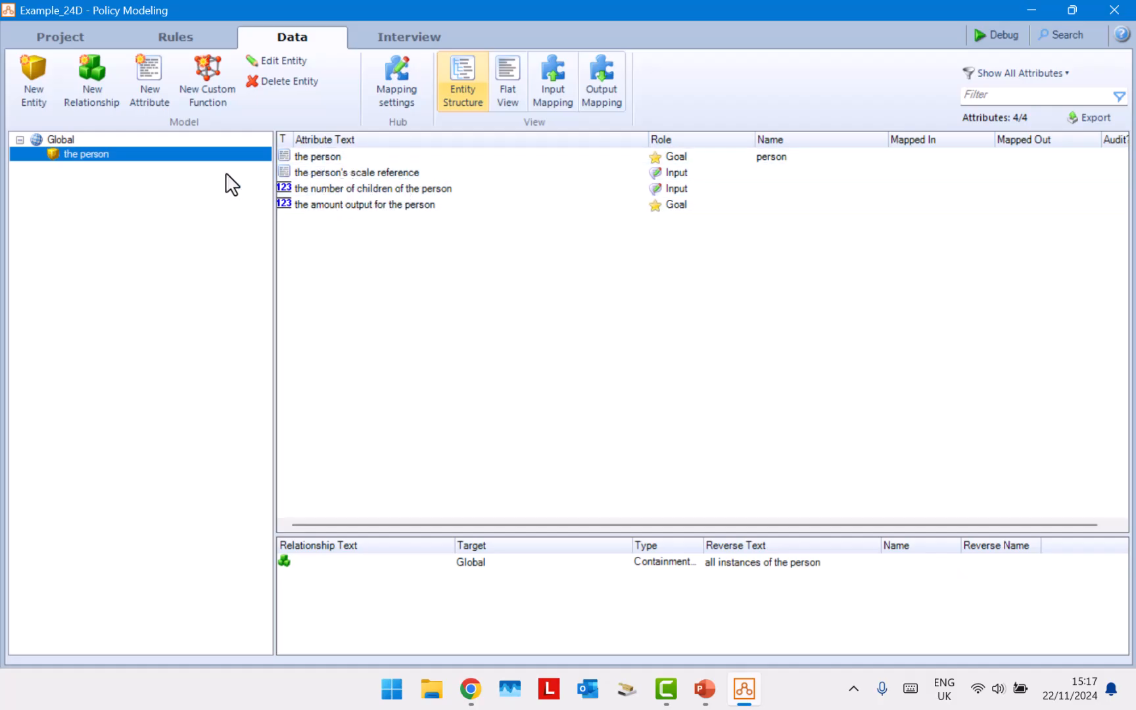
left_click(92, 144)
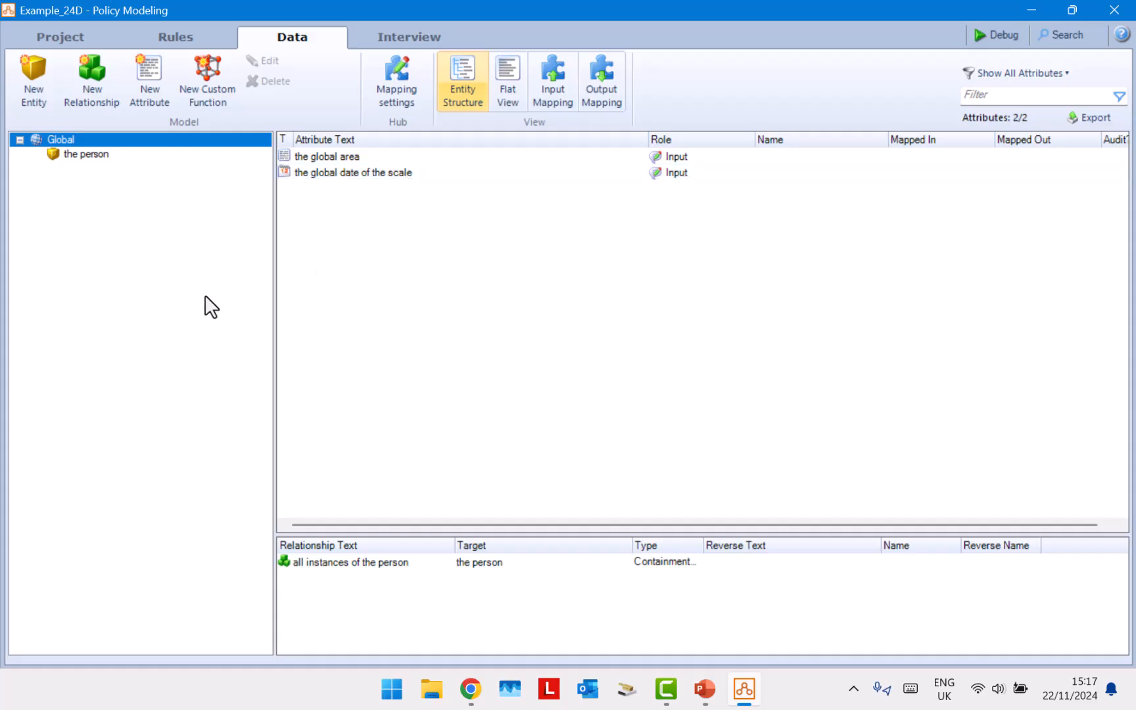
left_click(97, 154)
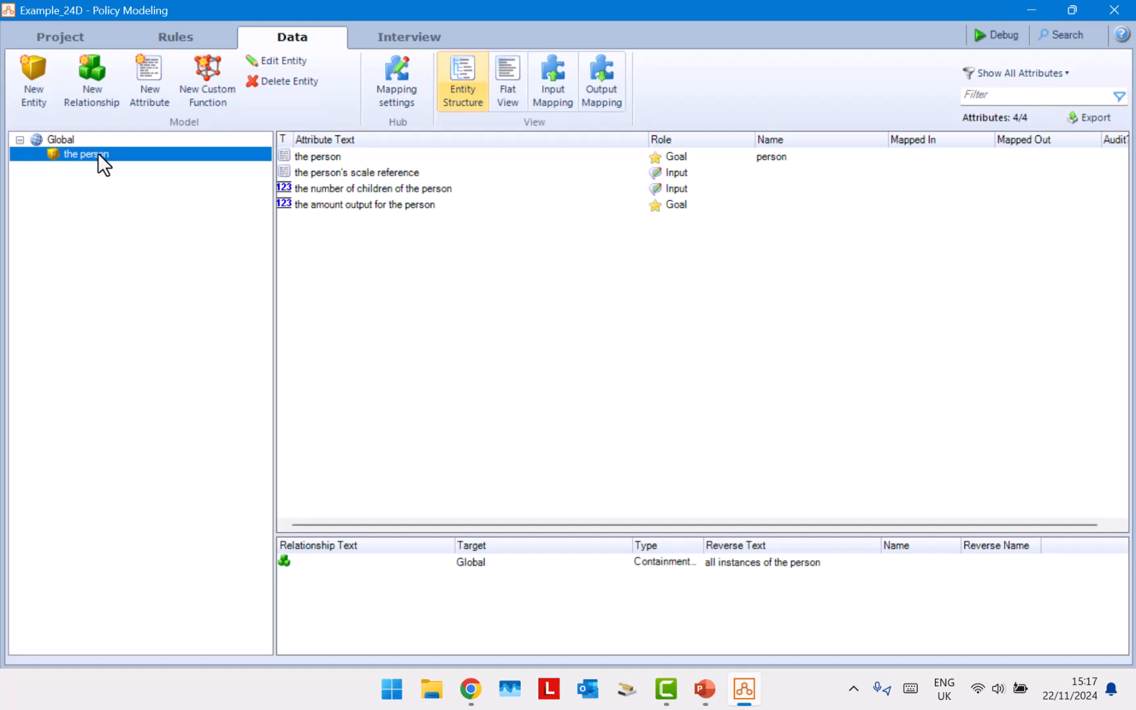
Step: Examine the person's amount output and number of children attributes, plus the global area and global date of the scale
left_click(328, 208)
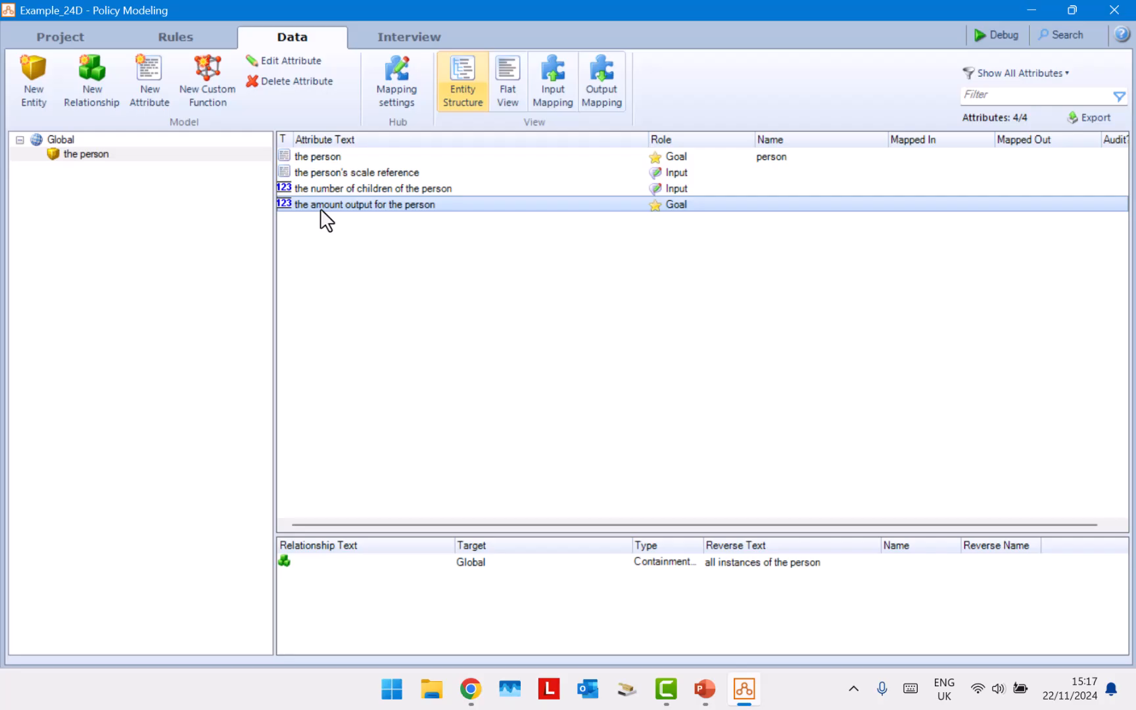
left_click(371, 188)
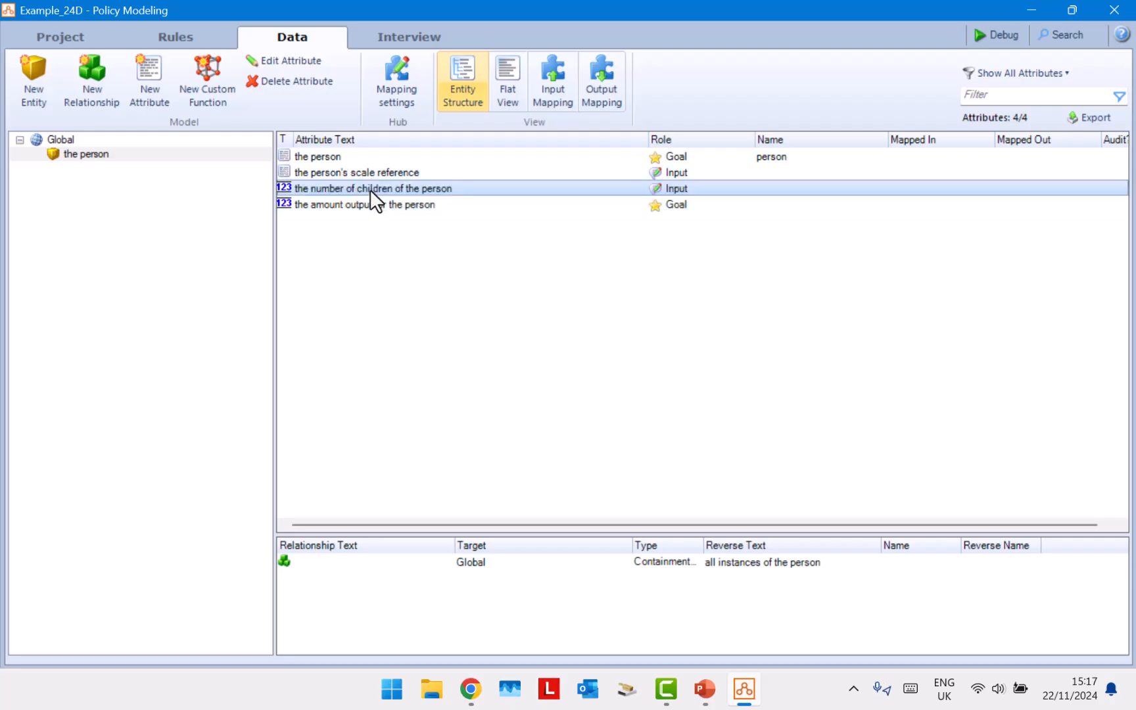
left_click(61, 140)
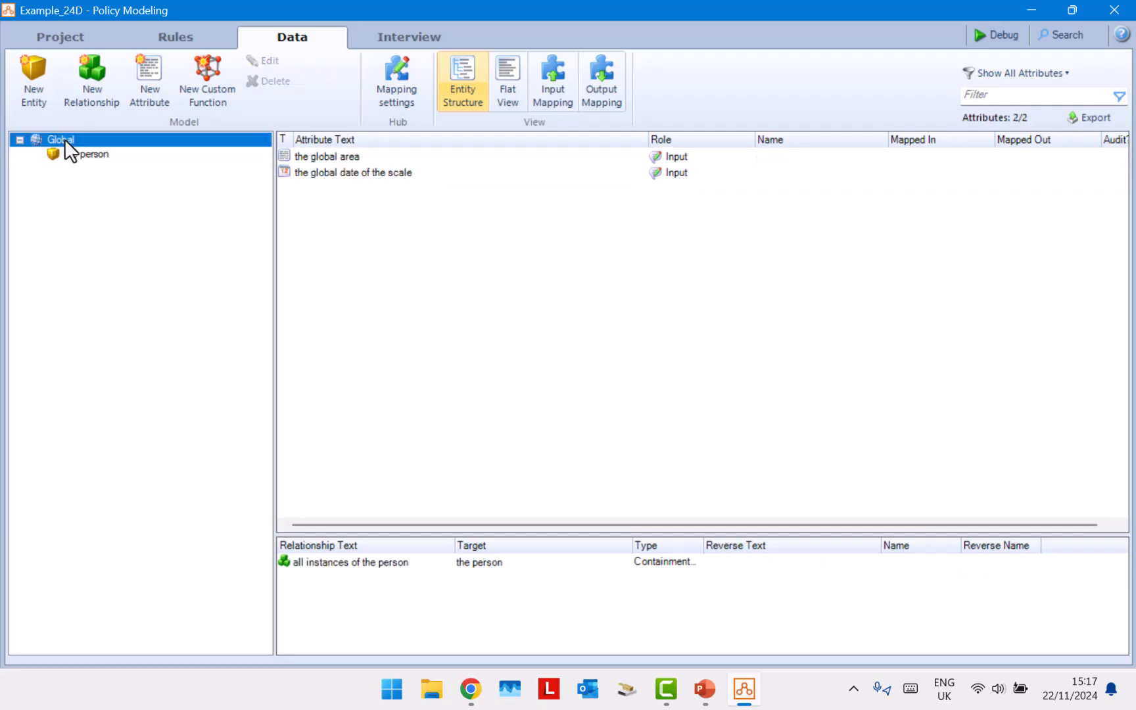
left_click(367, 156)
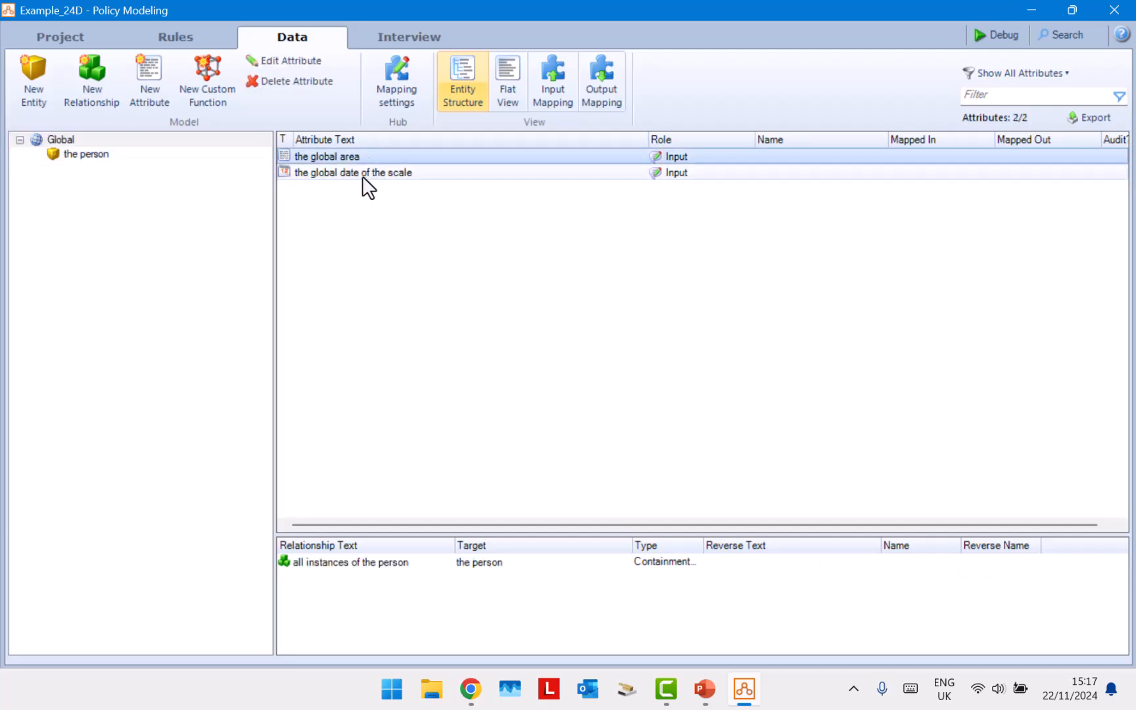
left_click(336, 172)
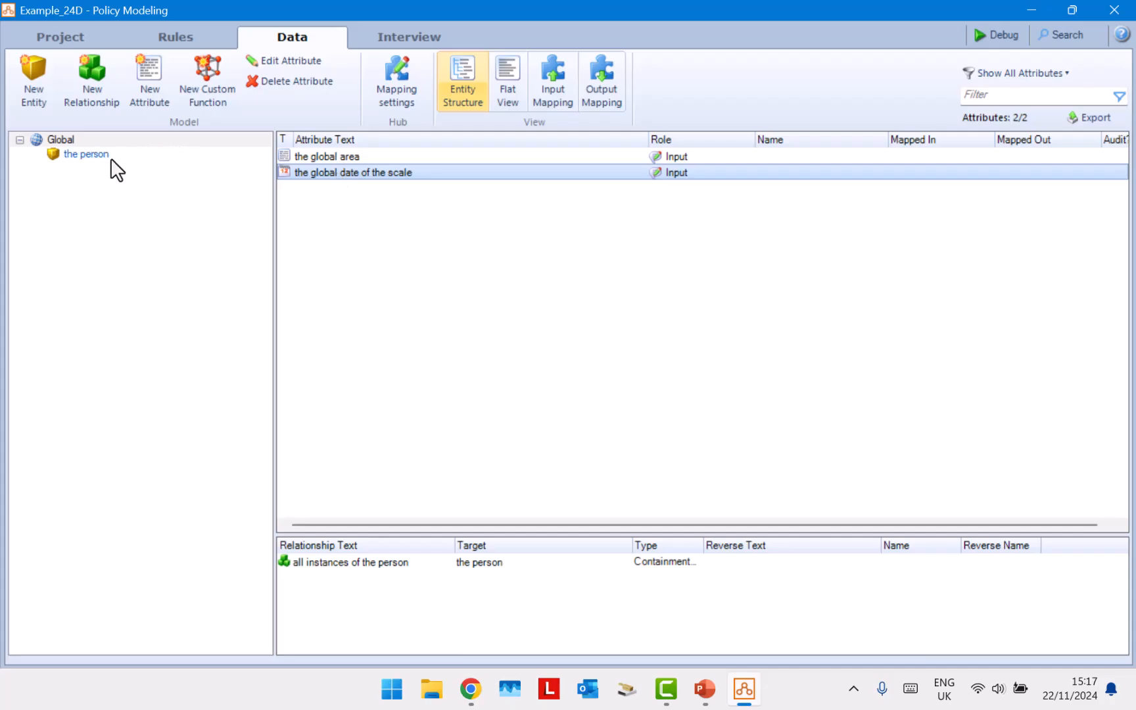
Step: Open the CBY_Scales_Model_2 reference, review the attributes mapped to its decision service inputs, and save it
left_click(159, 33)
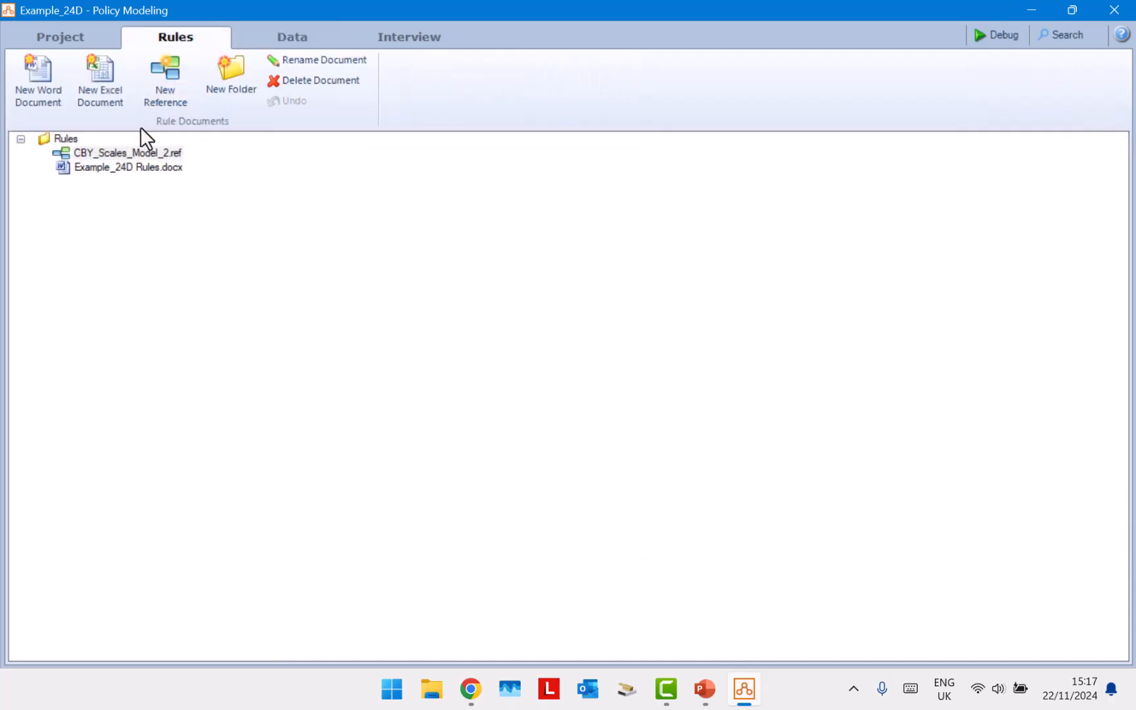
left_click(139, 157)
double_click(139, 157)
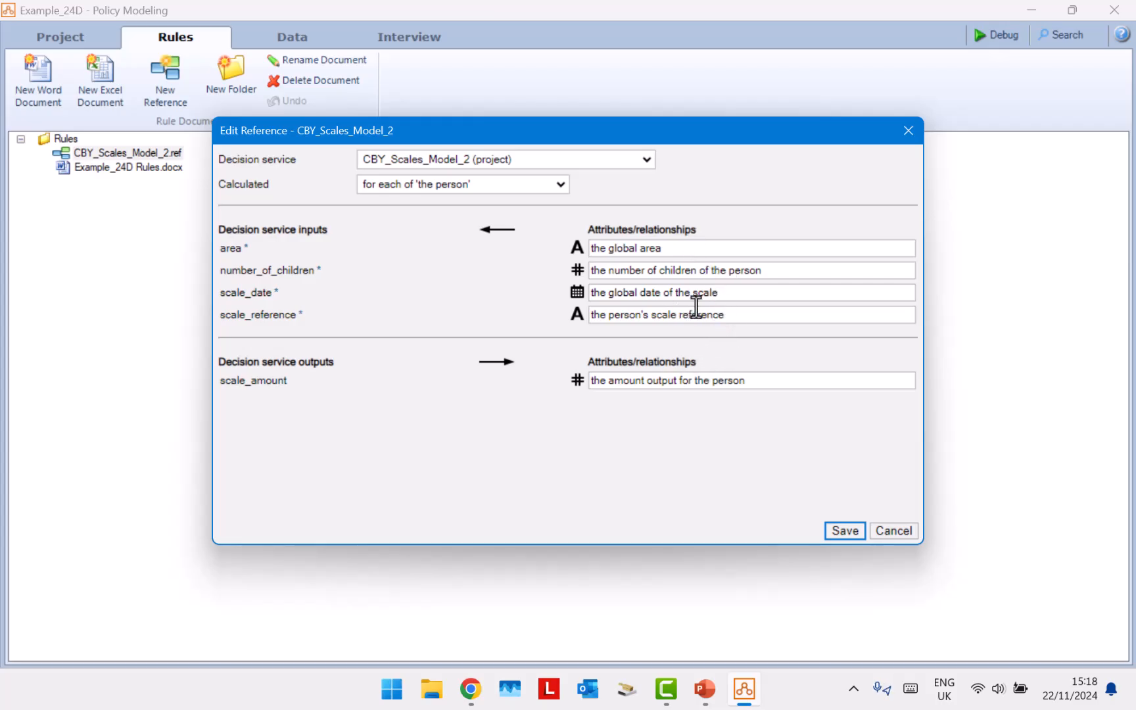
left_click(785, 272)
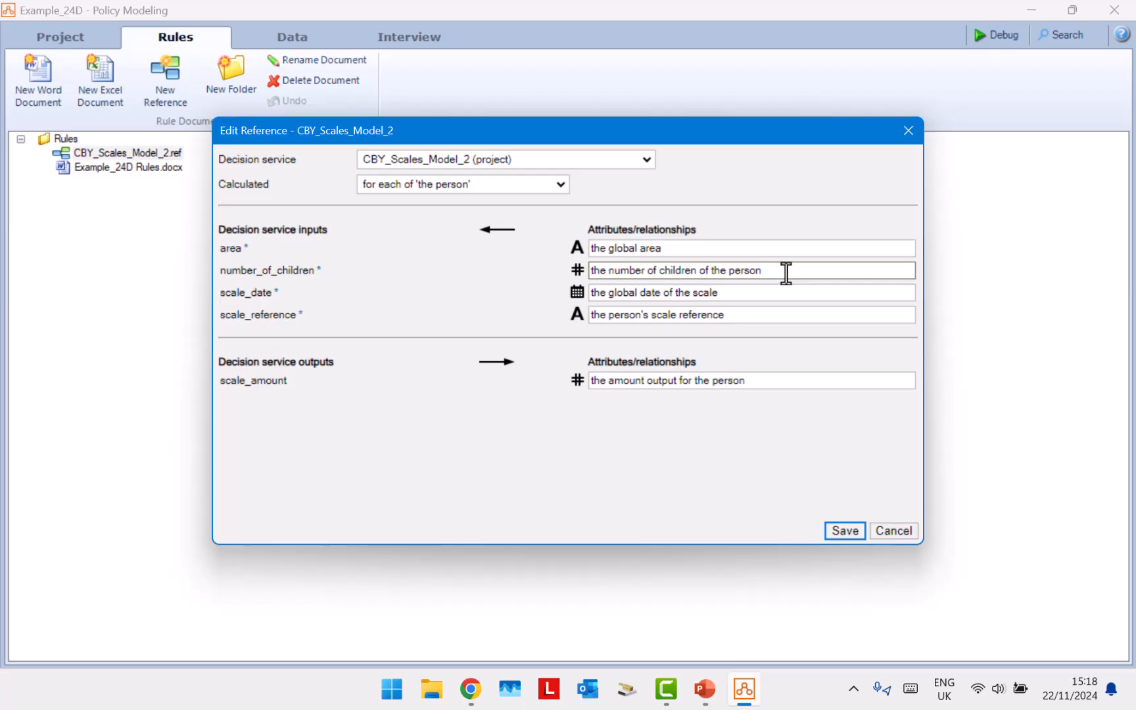
left_click(733, 297)
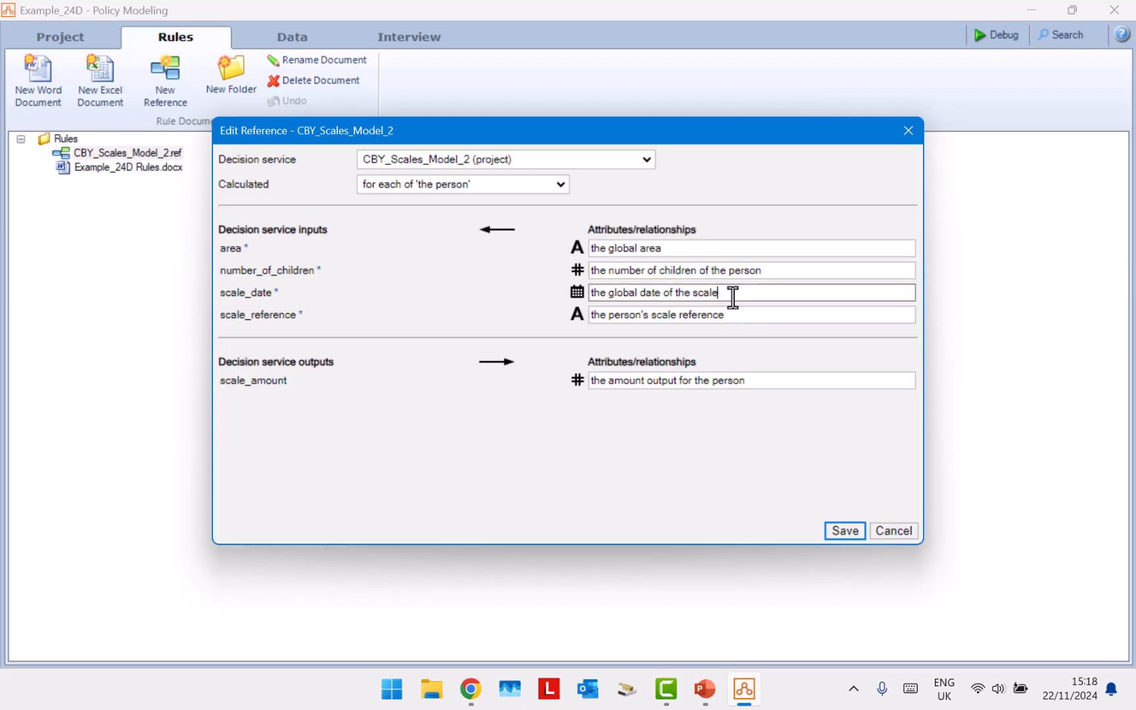
left_click(741, 316)
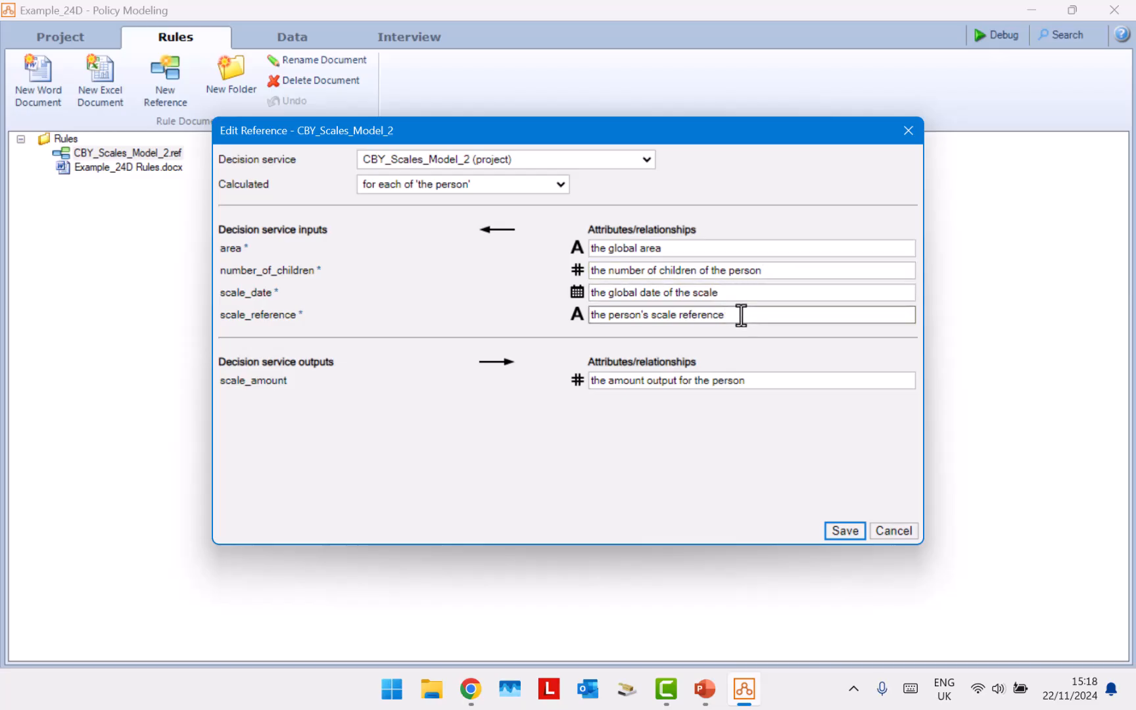
left_click(674, 249)
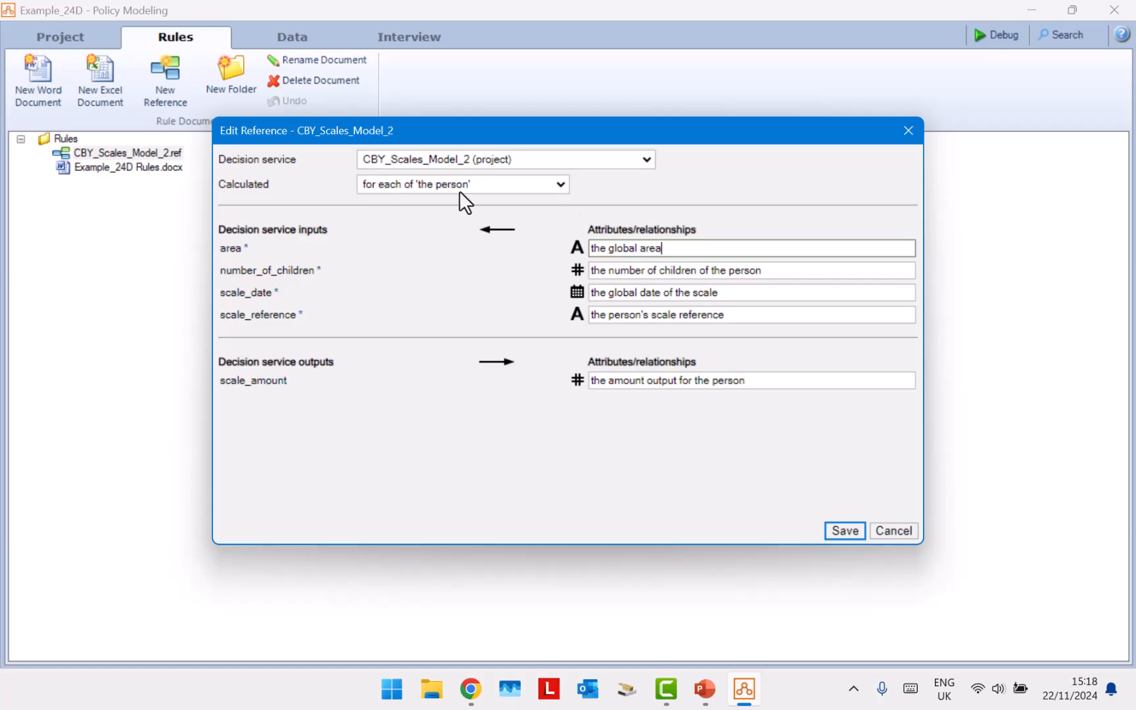
left_click(847, 530)
Step: Start debugging the interview and set Global Area to METROPOLE and Global Reference Date to 27/10/2024
left_click(993, 35)
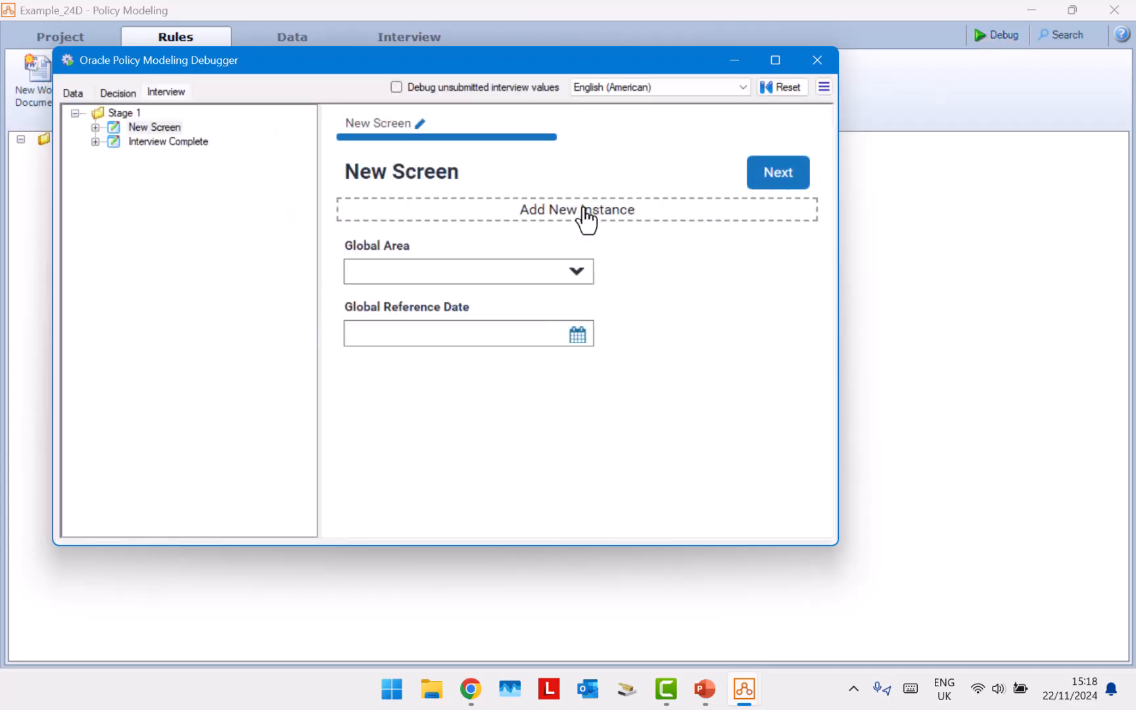
left_click(462, 271)
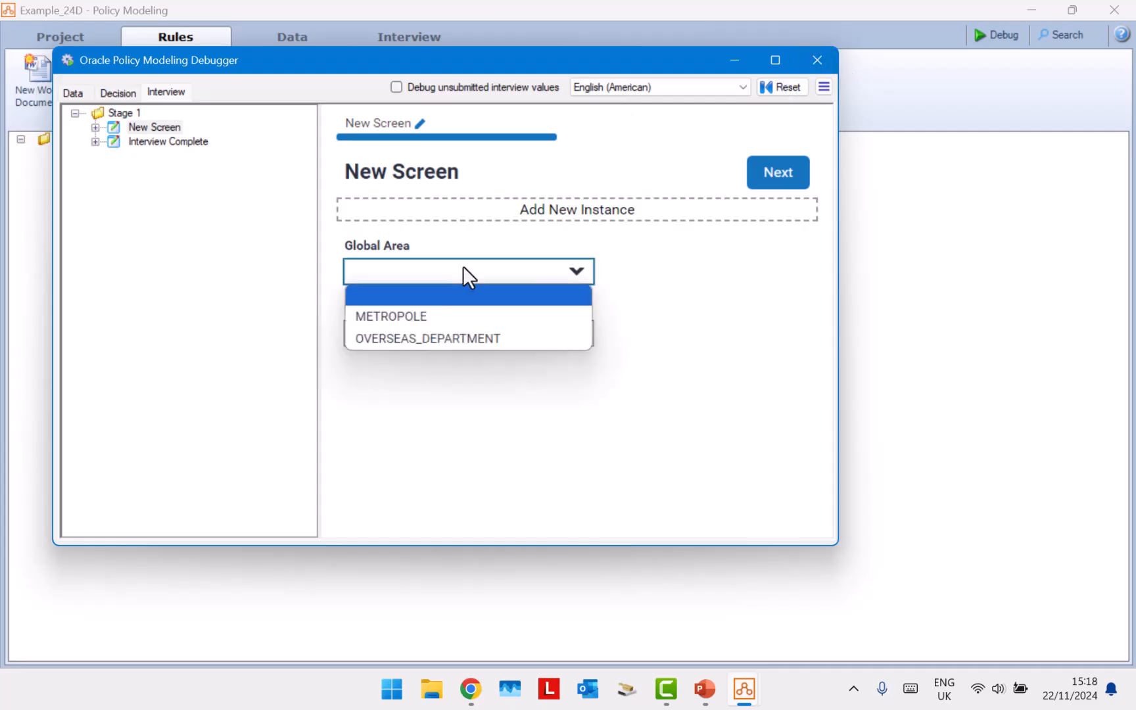
left_click(460, 316)
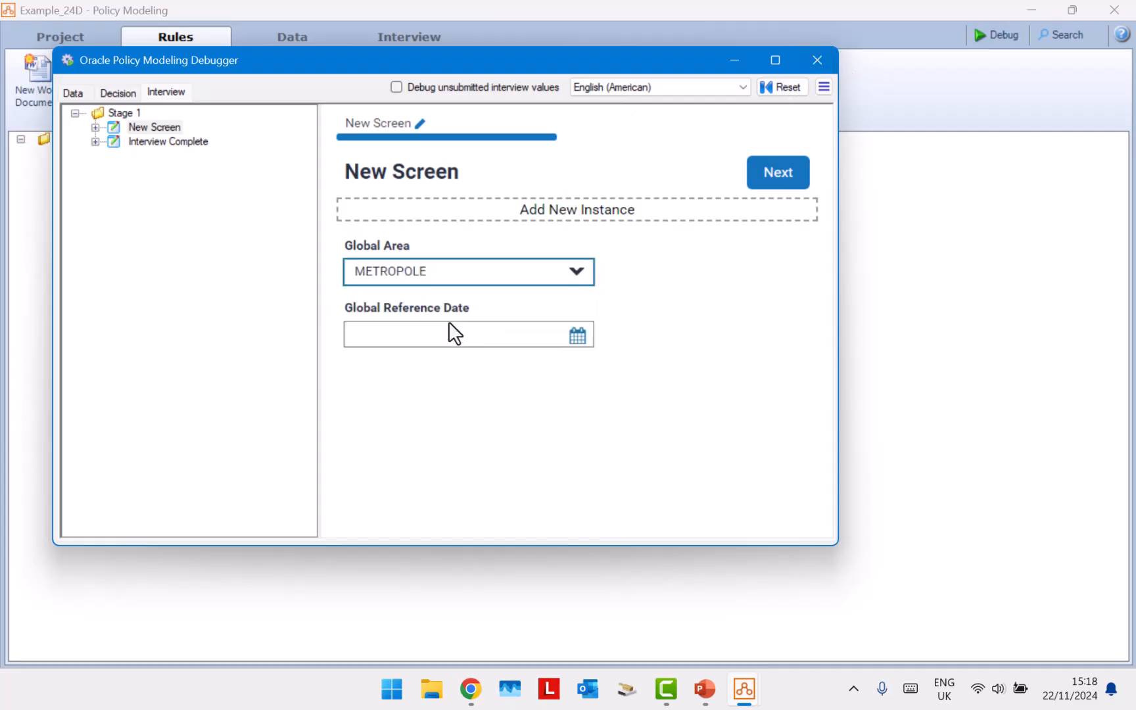
left_click(579, 337)
left_click(364, 406)
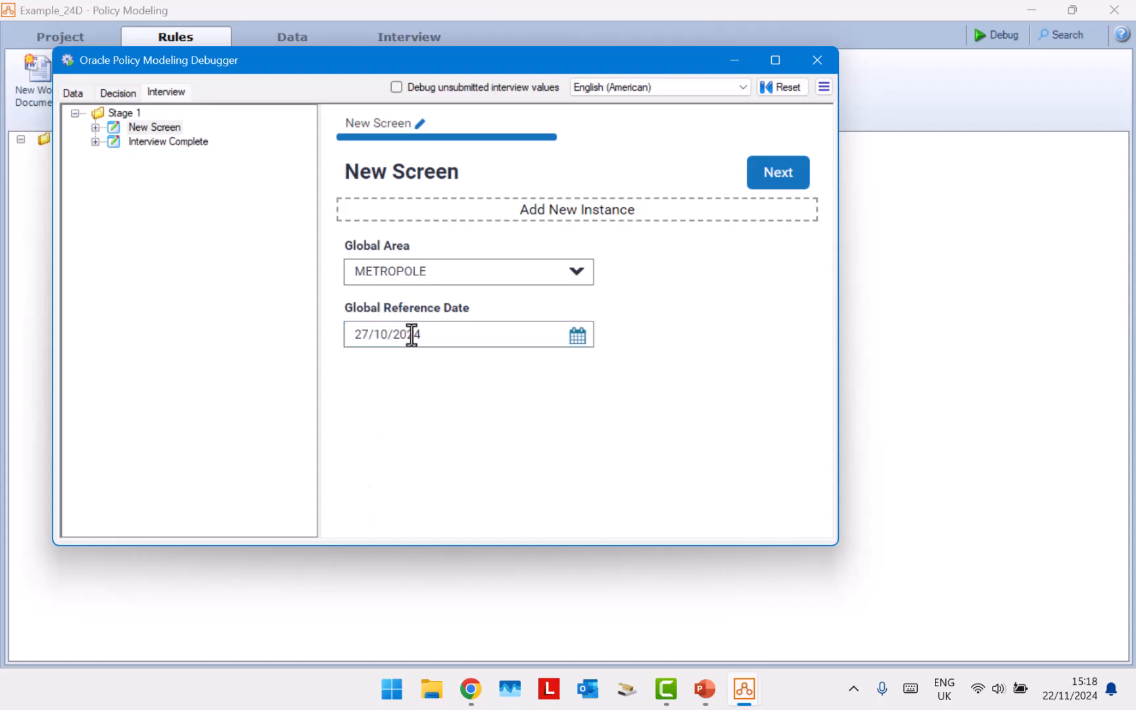
Step: Add a first person instance to the interview with the person's name, scale B011 and 3 children
left_click(447, 217)
left_click(396, 262)
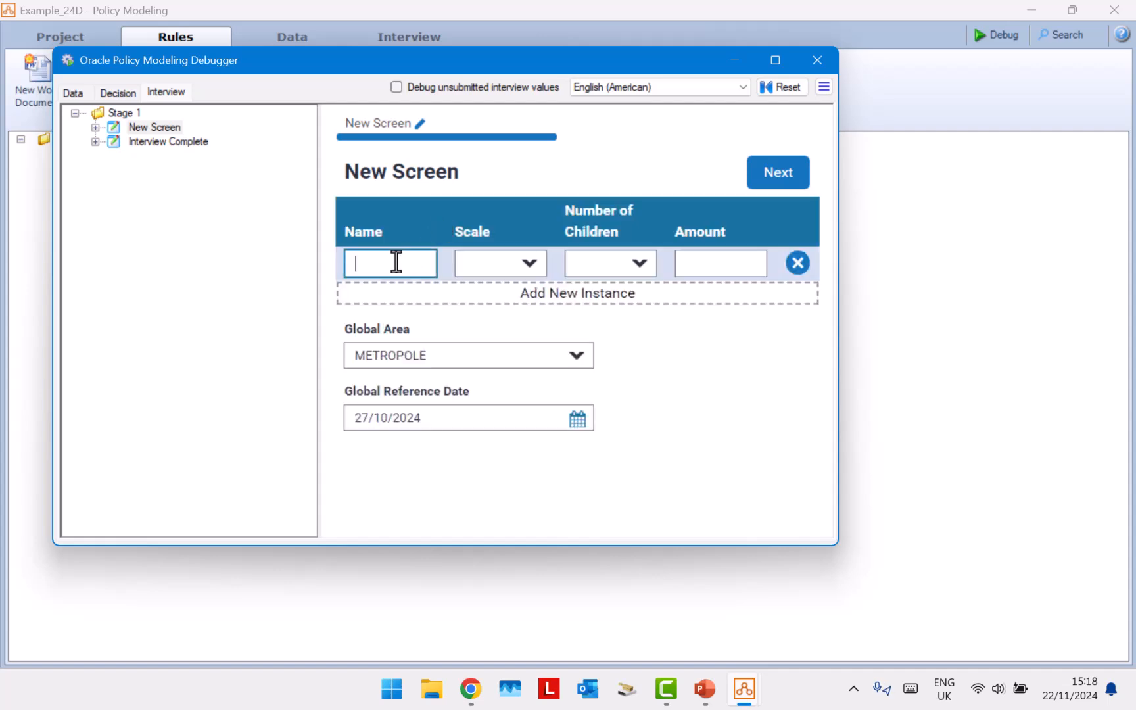
type("RICHARD")
left_click(530, 265)
left_click(491, 309)
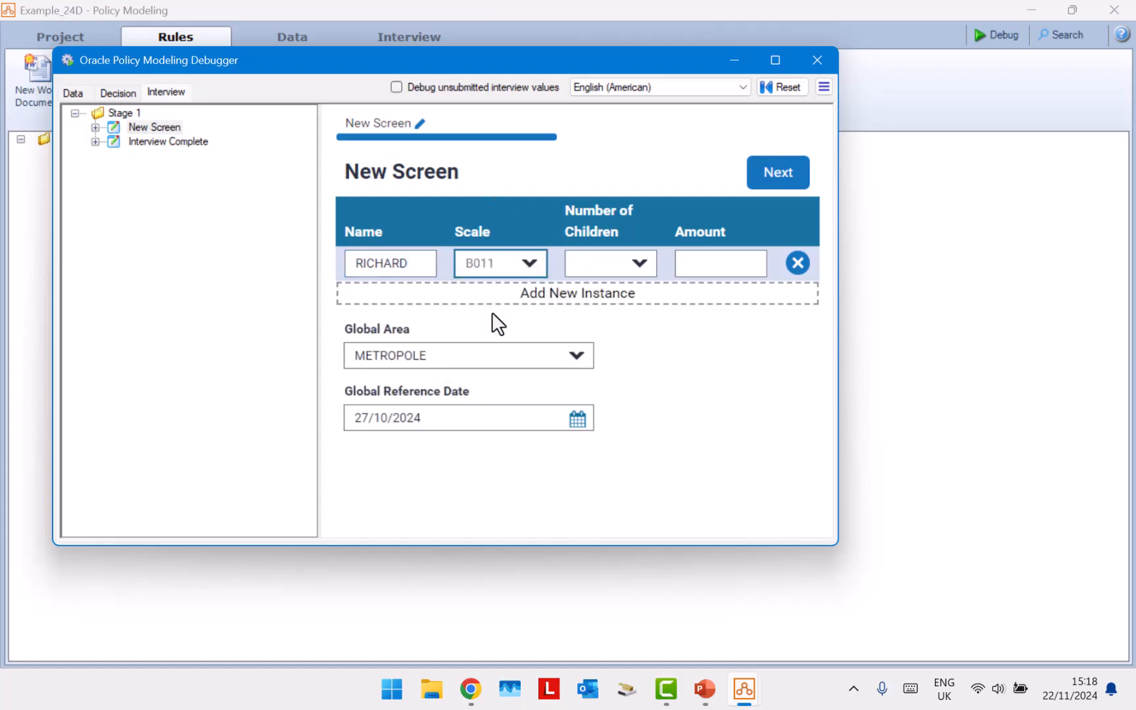
left_click(646, 263)
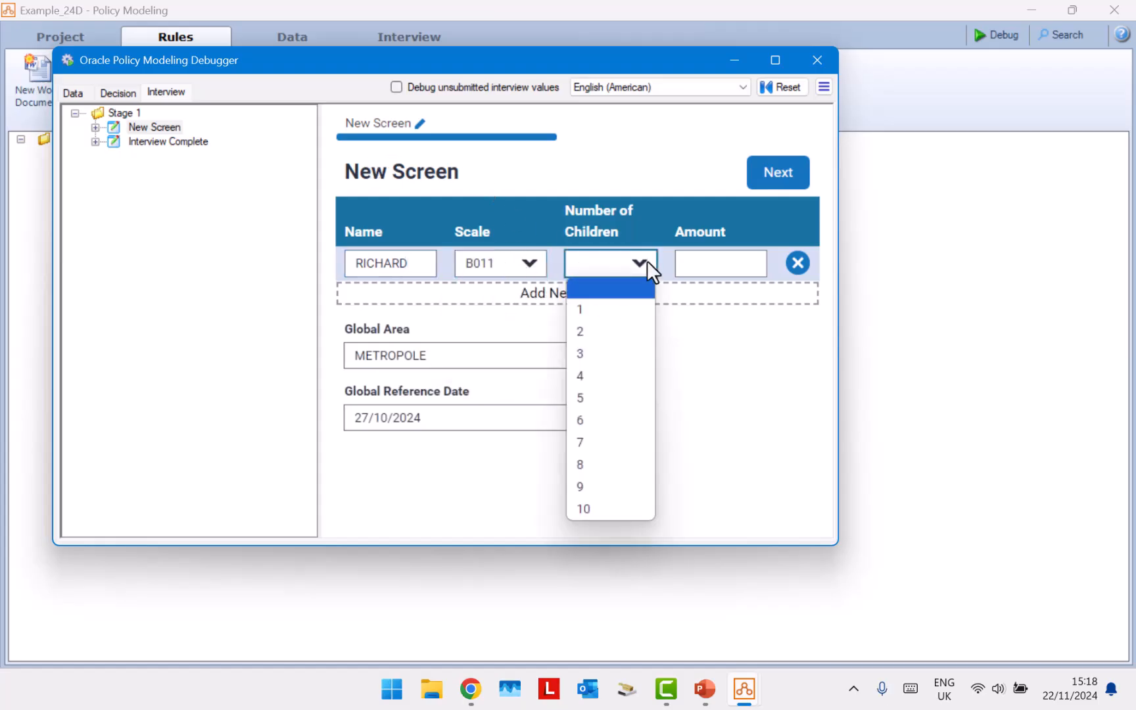
left_click(578, 349)
Step: Add a second person instance with the person's name, scale B010 and 5 children
left_click(524, 297)
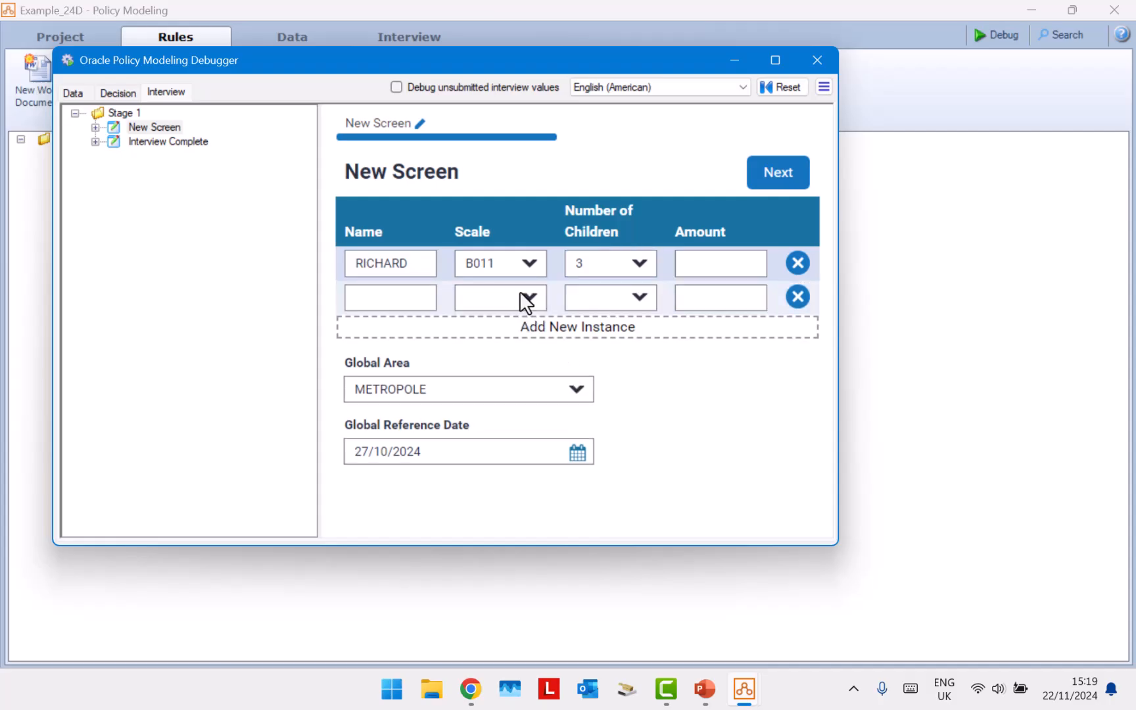
left_click(375, 295)
type("ANNA")
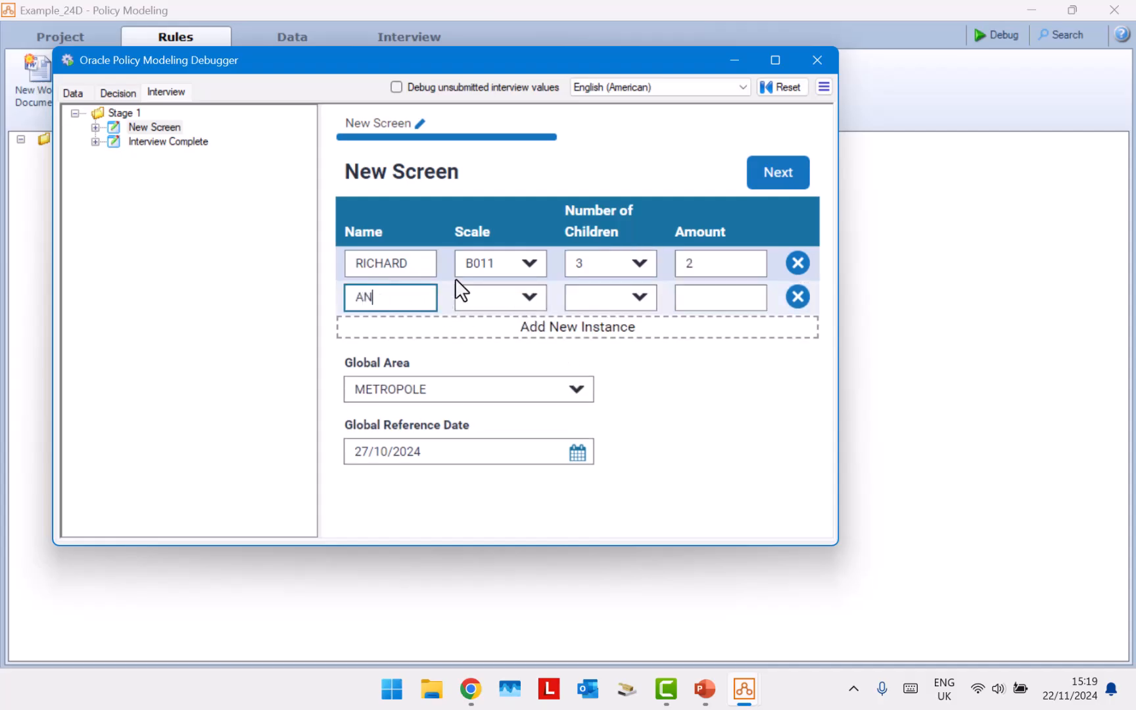
left_click(523, 299)
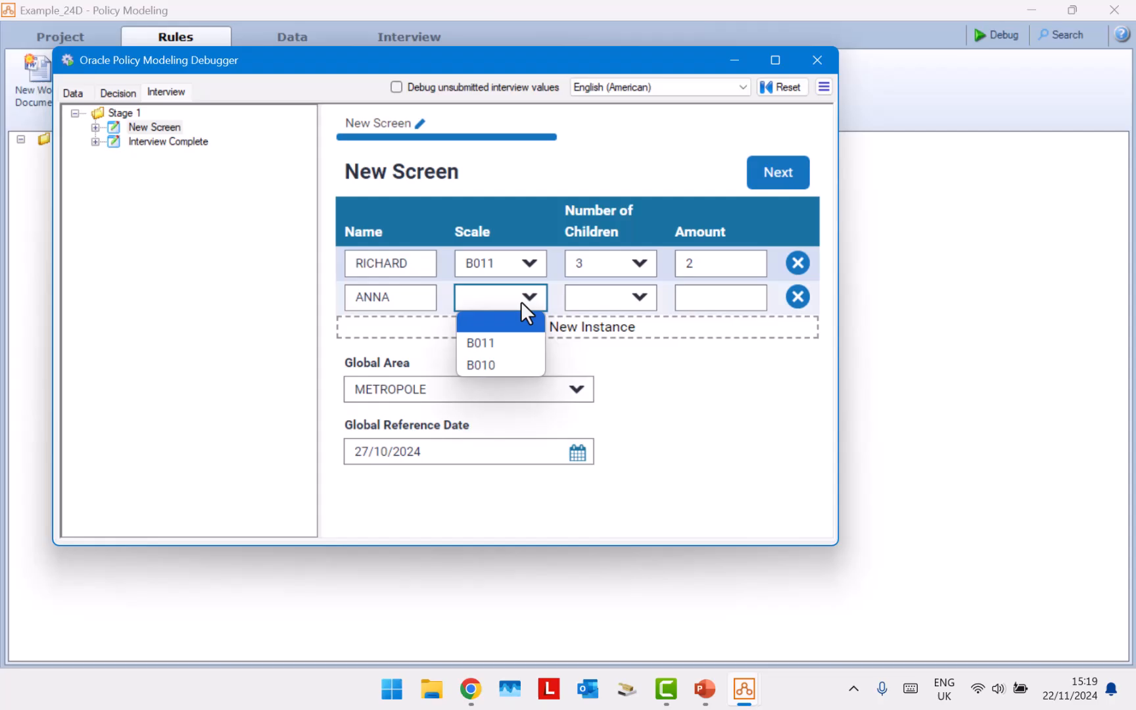
left_click(502, 363)
left_click(638, 297)
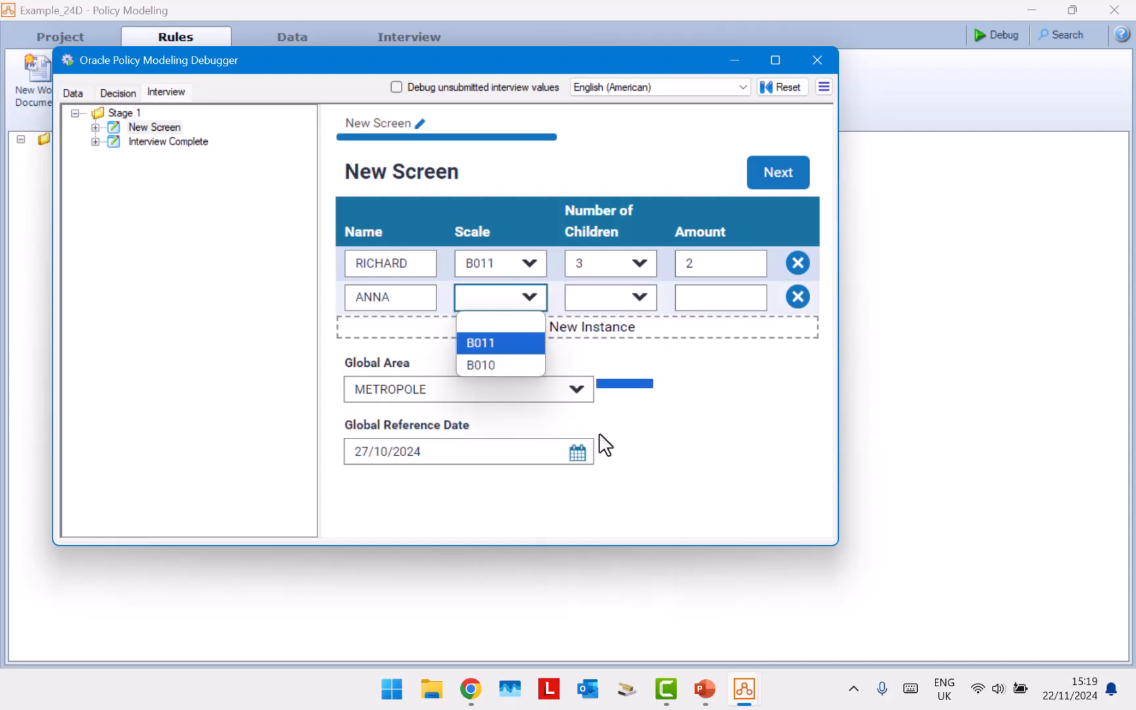
left_click(599, 438)
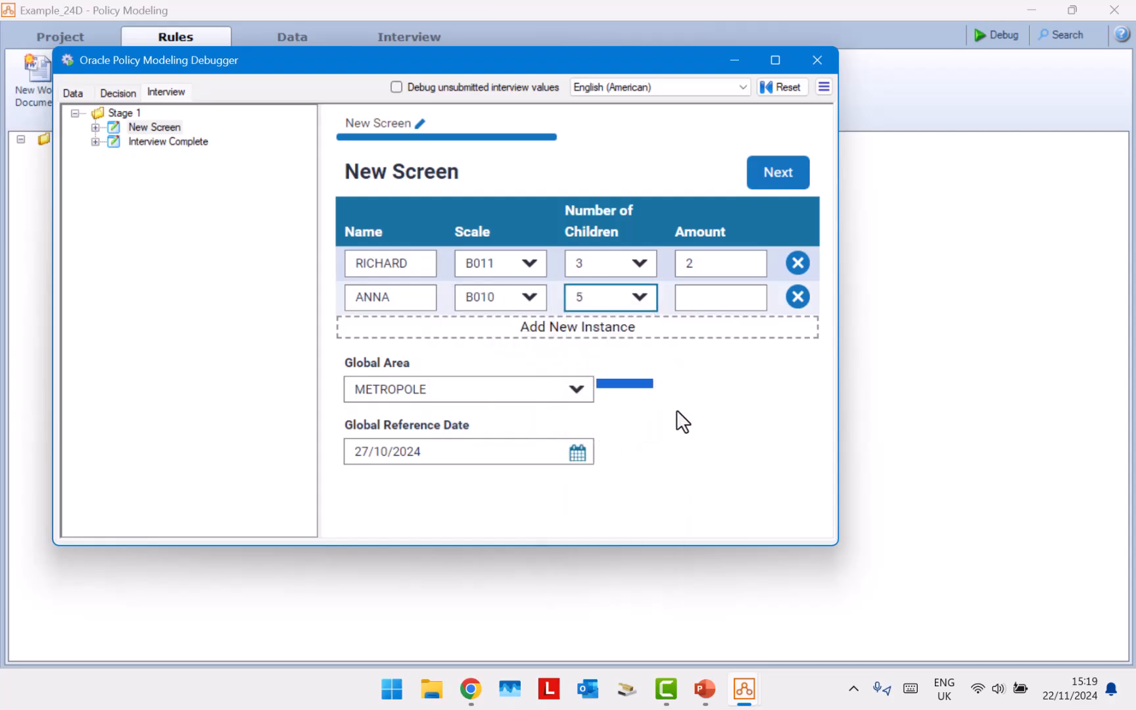
key("Tab")
type("72")
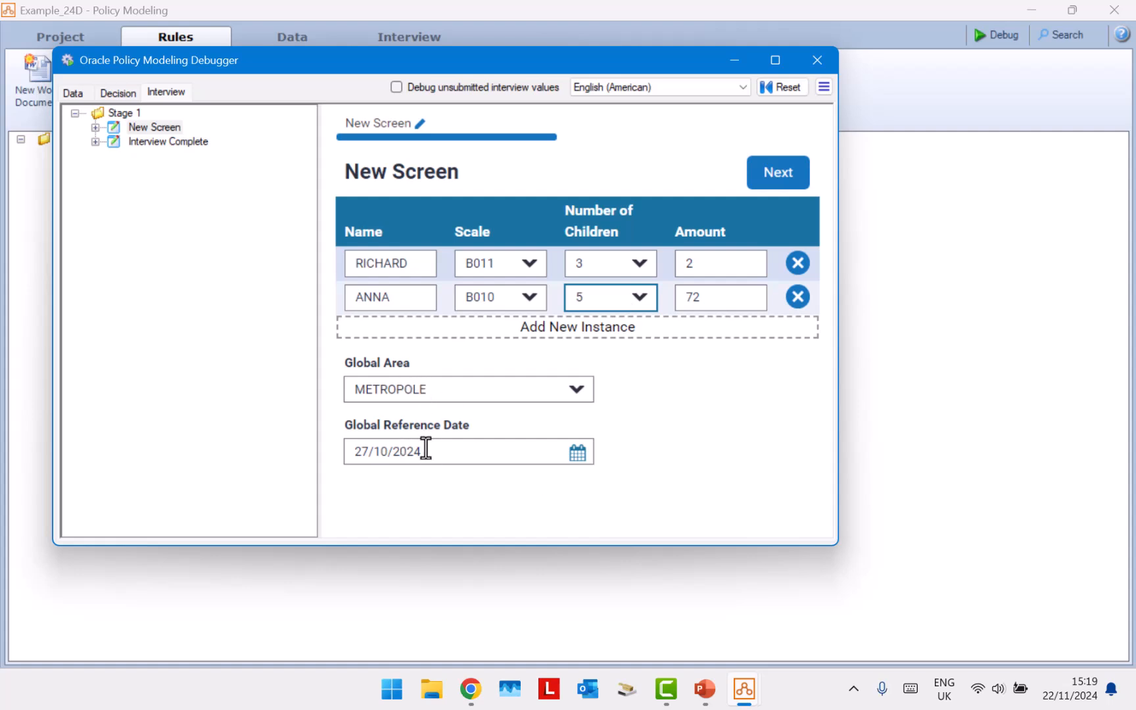
Step: Leave the debugger and reopen the CBY_Scales_Model_2 reference to review its input and output mappings
left_click(499, 20)
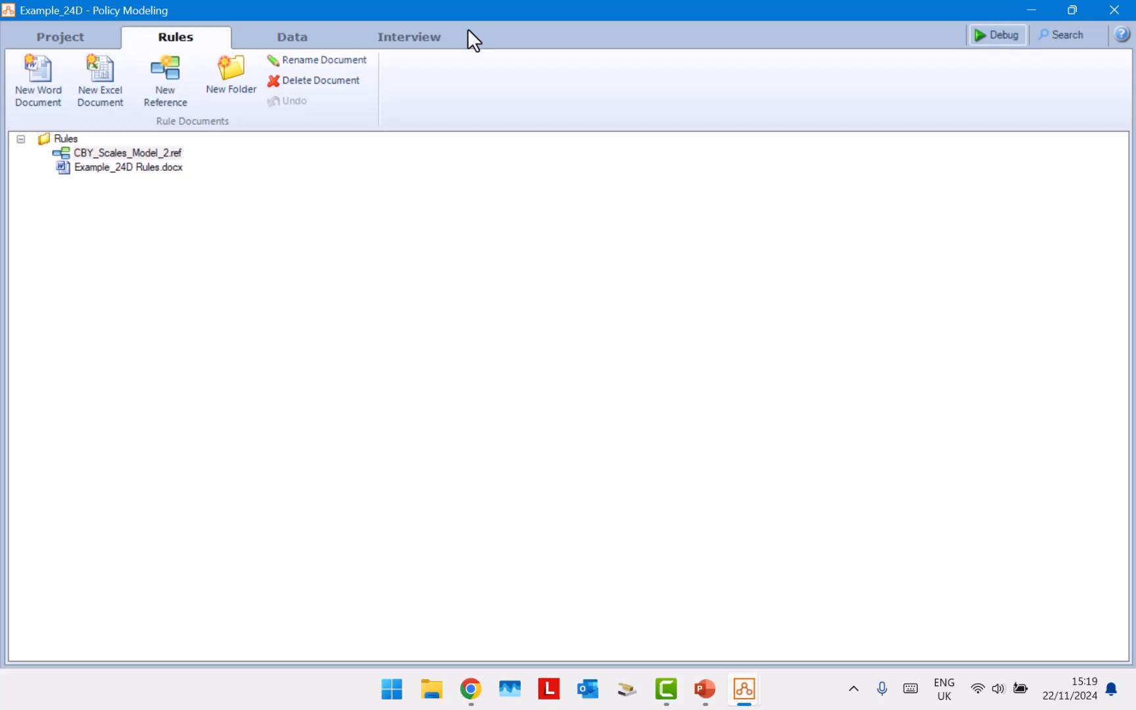
double_click(137, 150)
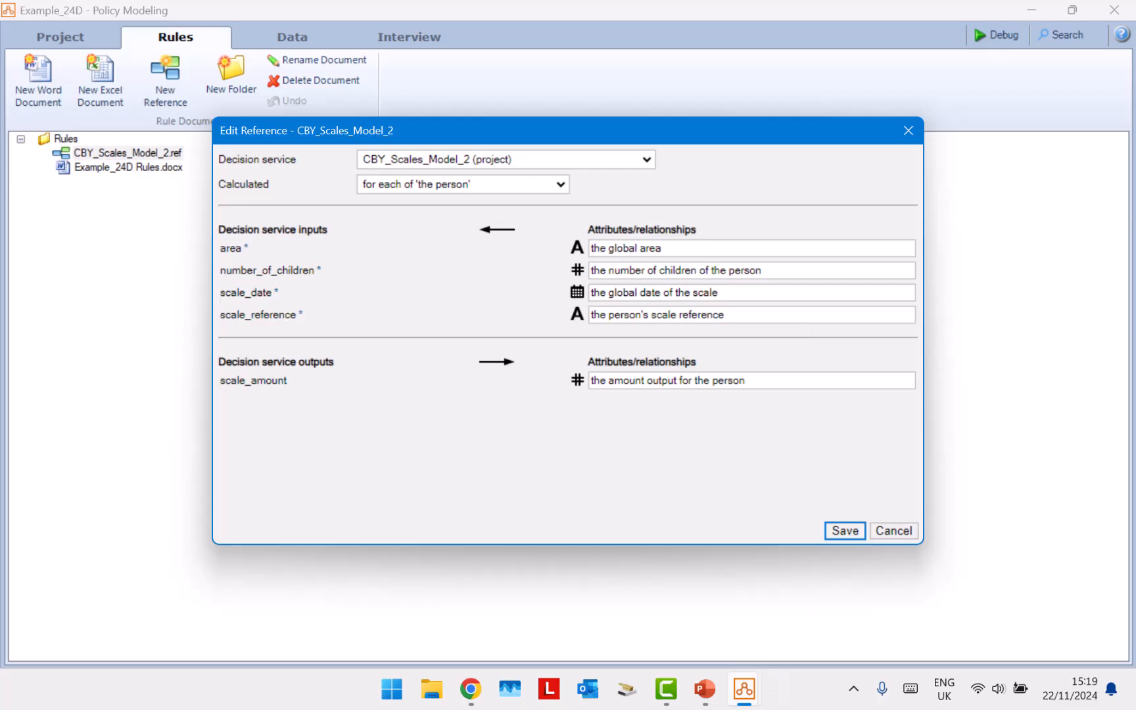
Step: Switch to the PowerPoint slide show and advance to the Reference Report slide
mouse_move(704, 687)
left_click(753, 621)
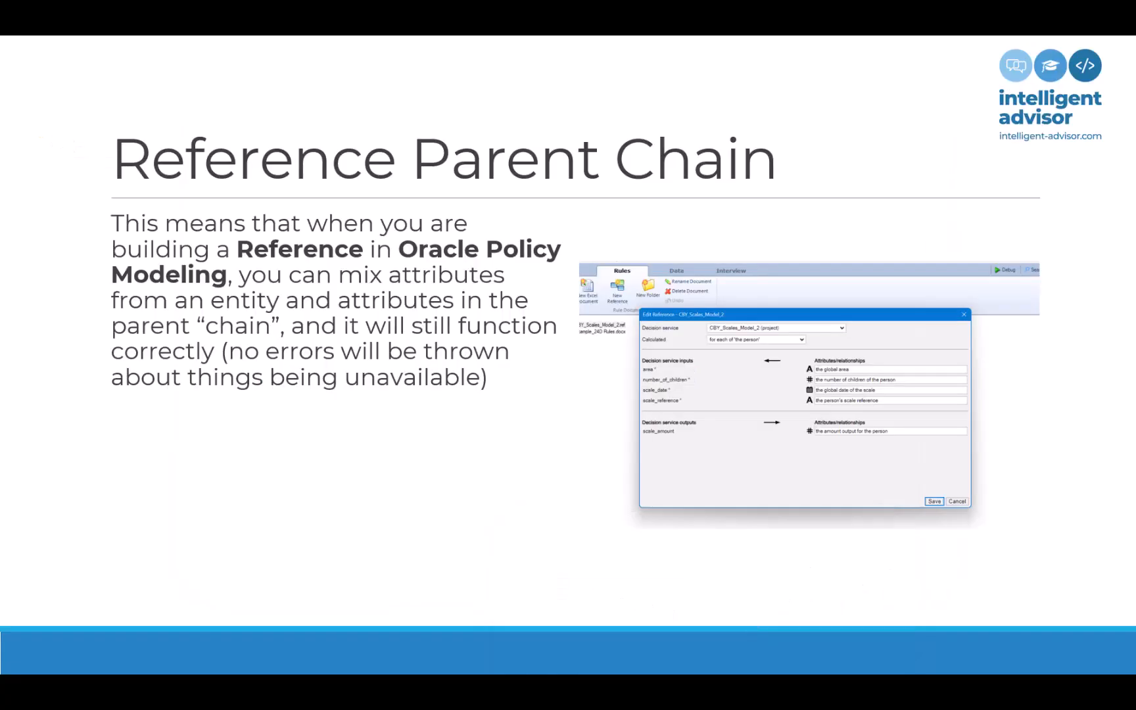
left_click(497, 453)
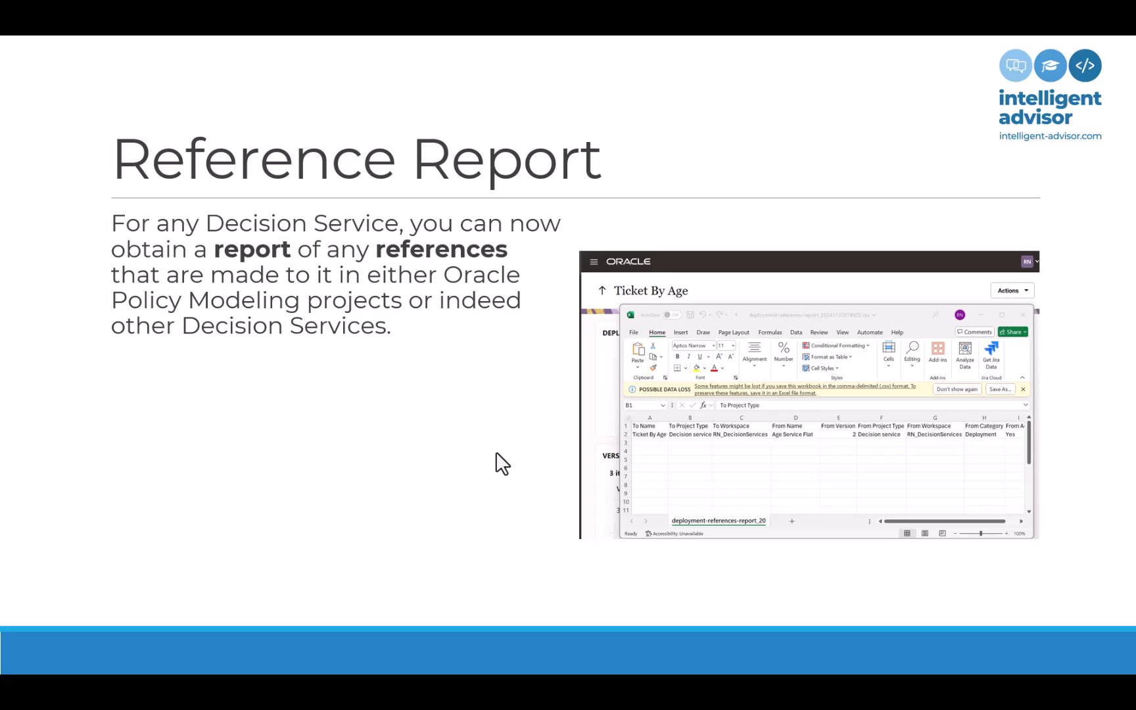
Step: Switch from the slide show to the Deployments page of Intelligent Advisor Hub in Chrome
key("alt+Tab")
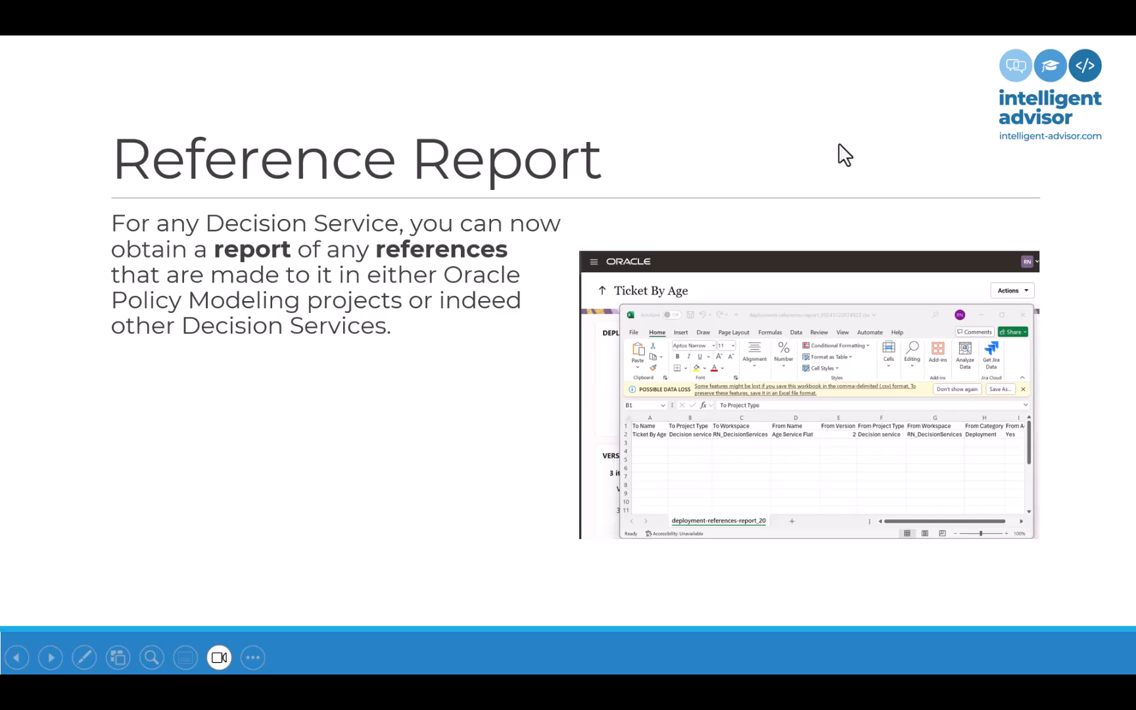
key("alt+Tab")
key("alt+Tab")
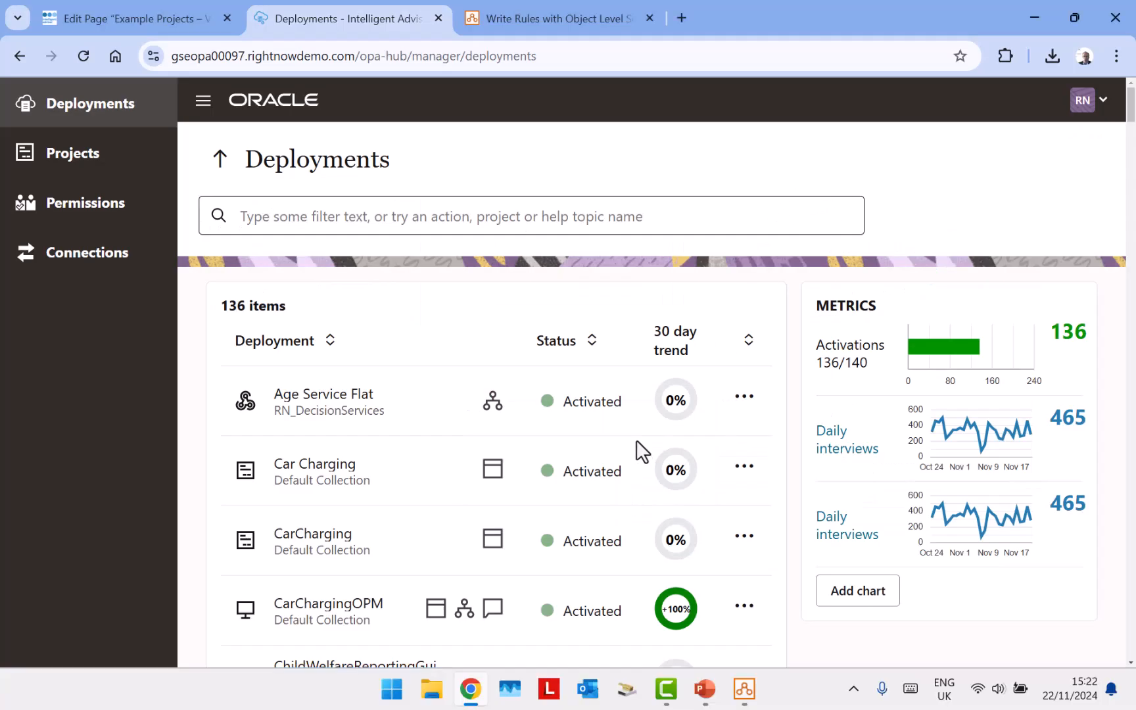
left_click(389, 206)
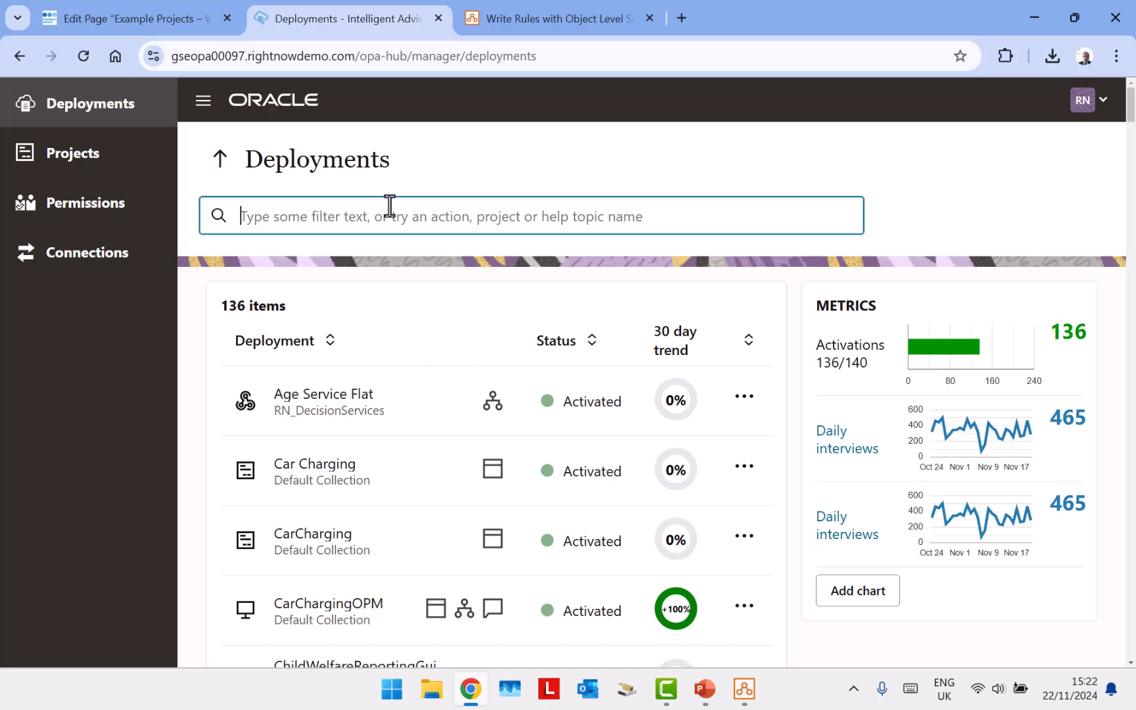
type("Ticket")
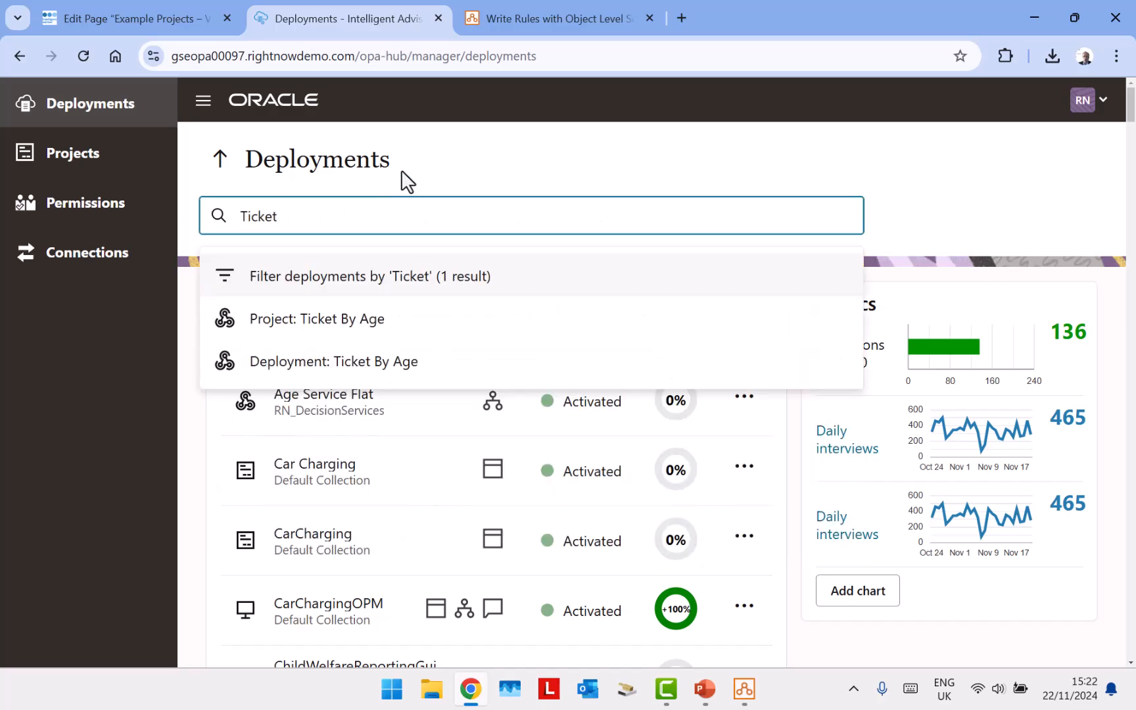
left_click(335, 320)
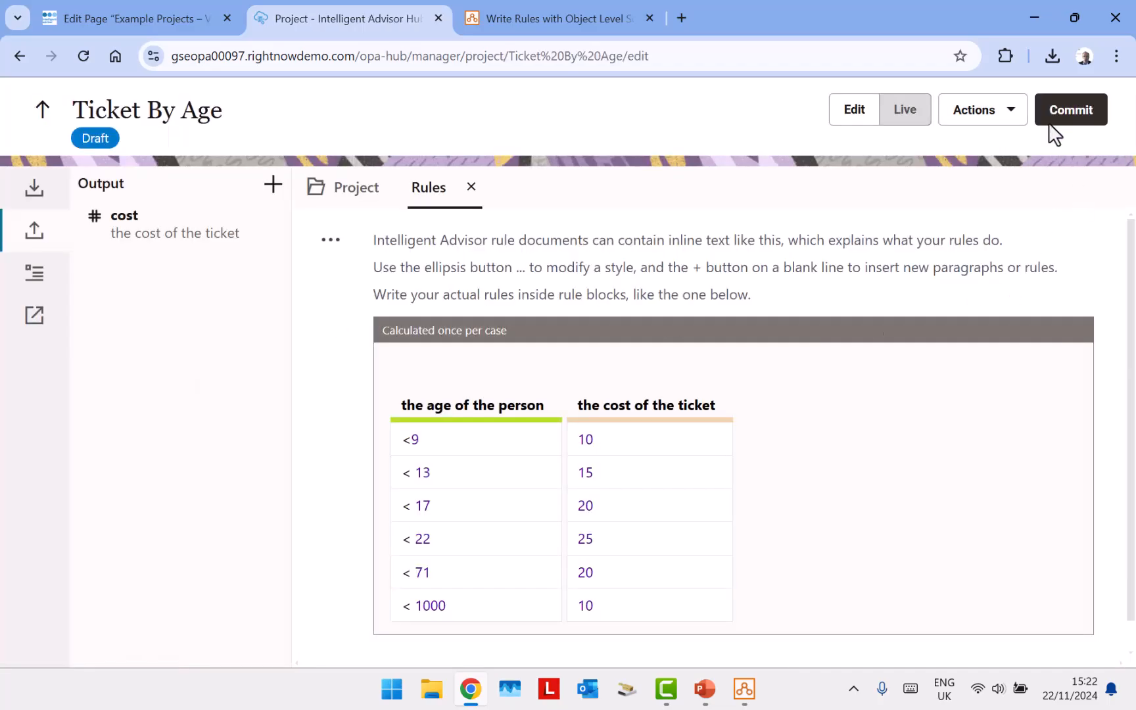
left_click(998, 113)
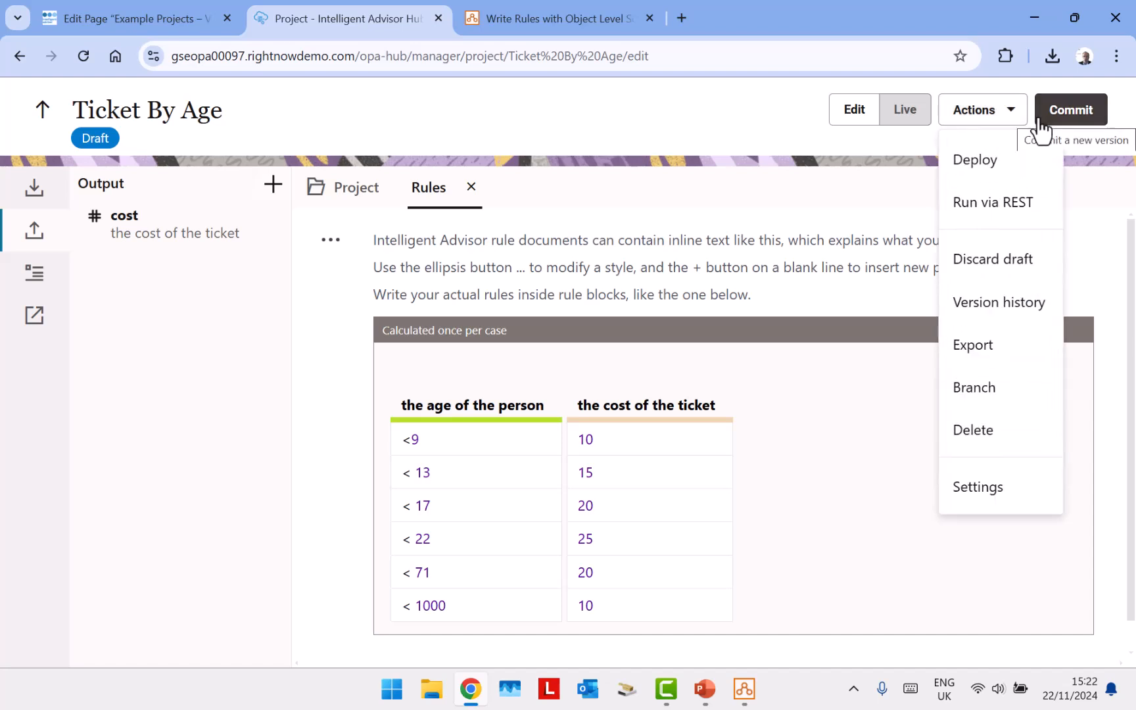
left_click(44, 112)
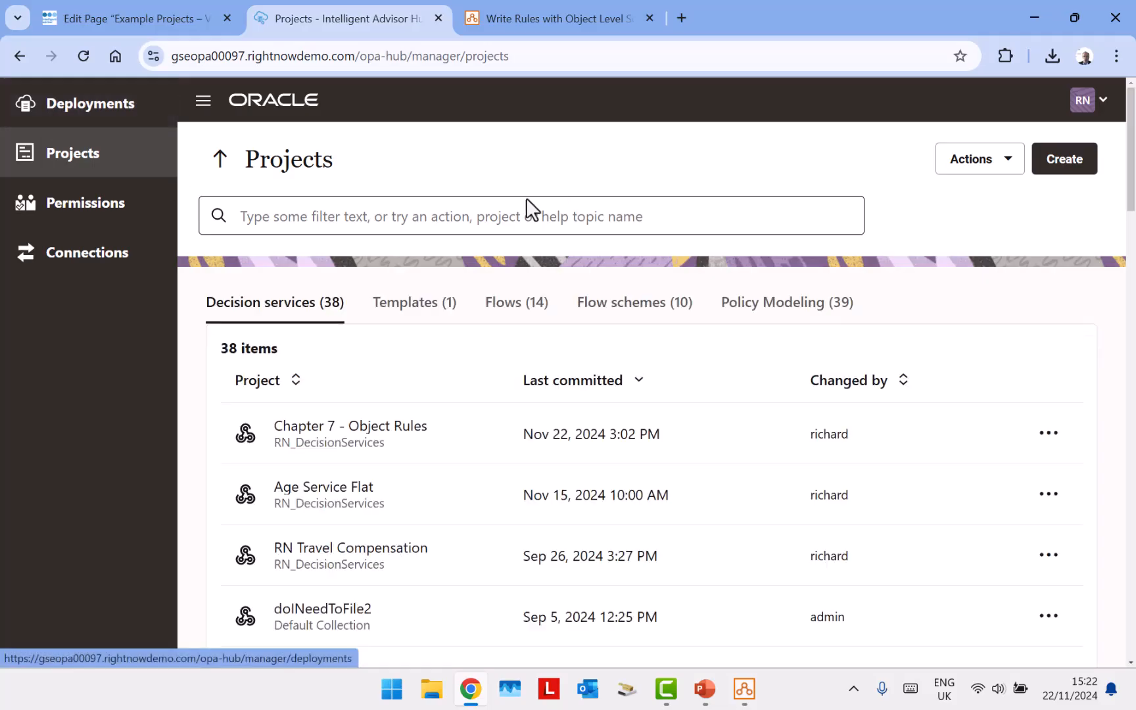
Step: Find the Ticket By Age deployment by searching for Tick, and generate its references report as a CSV opened in Excel
left_click(87, 118)
left_click(363, 217)
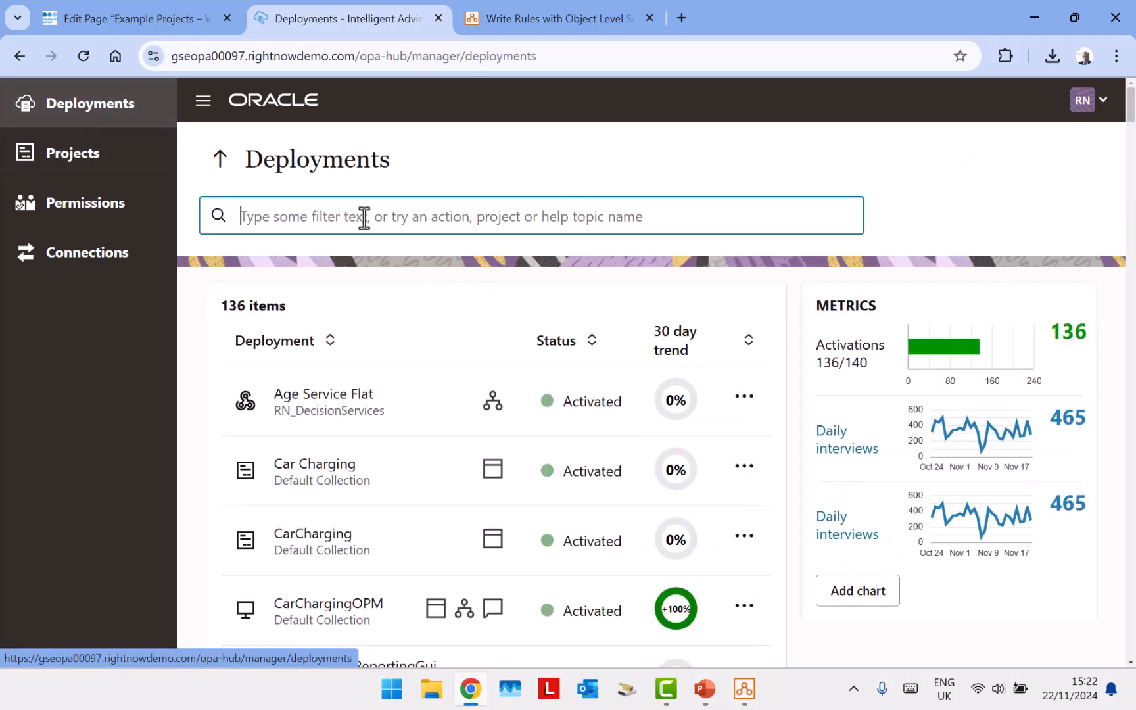
type("Tick")
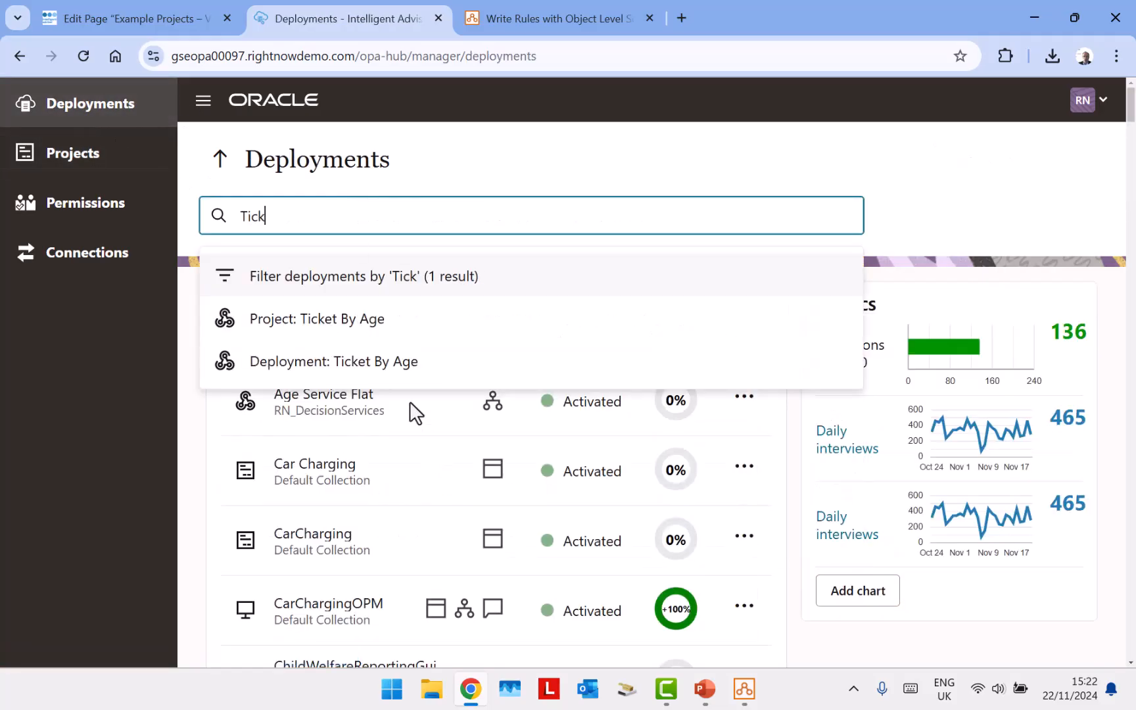
left_click(385, 362)
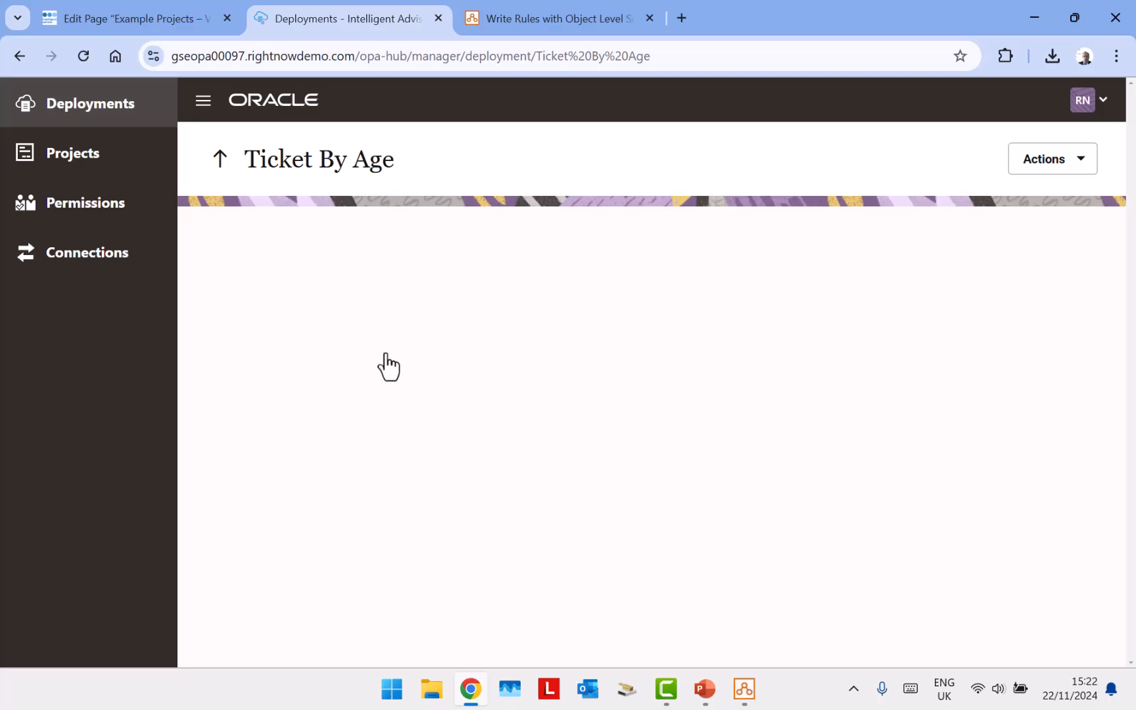
left_click(1050, 173)
left_click(1048, 342)
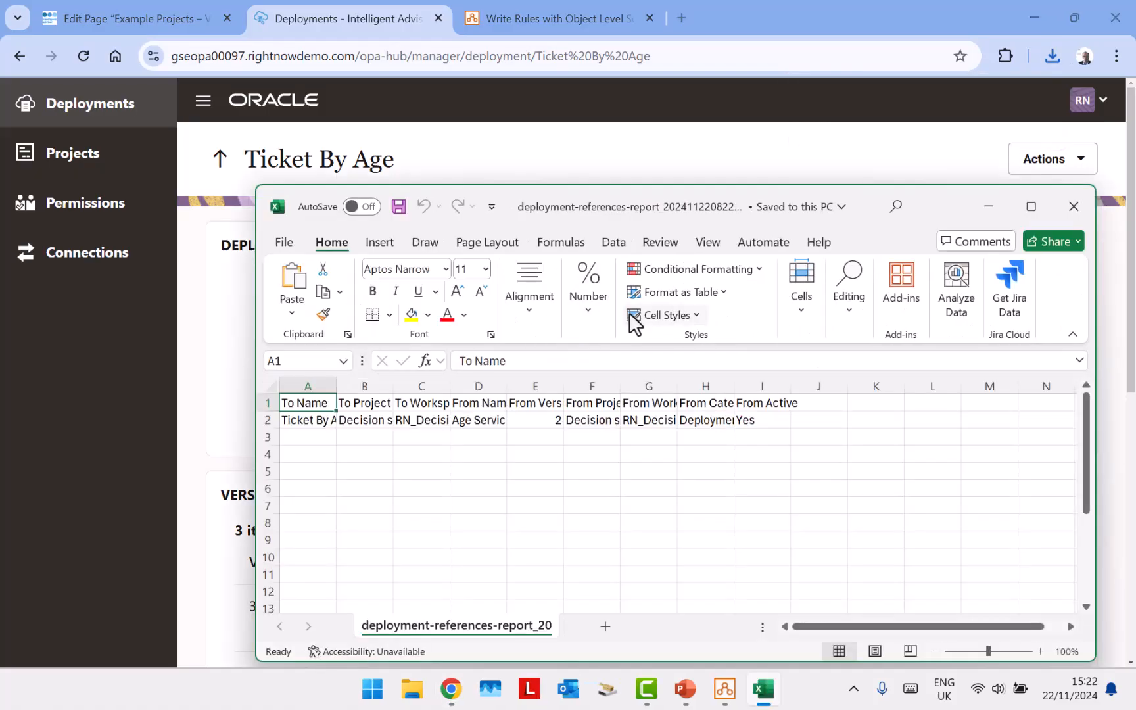
Step: Widen the To Name, From Name, To Project Type, To Workspace and From Active columns to examine the reference in the report
left_click_drag(335, 415, 409, 419)
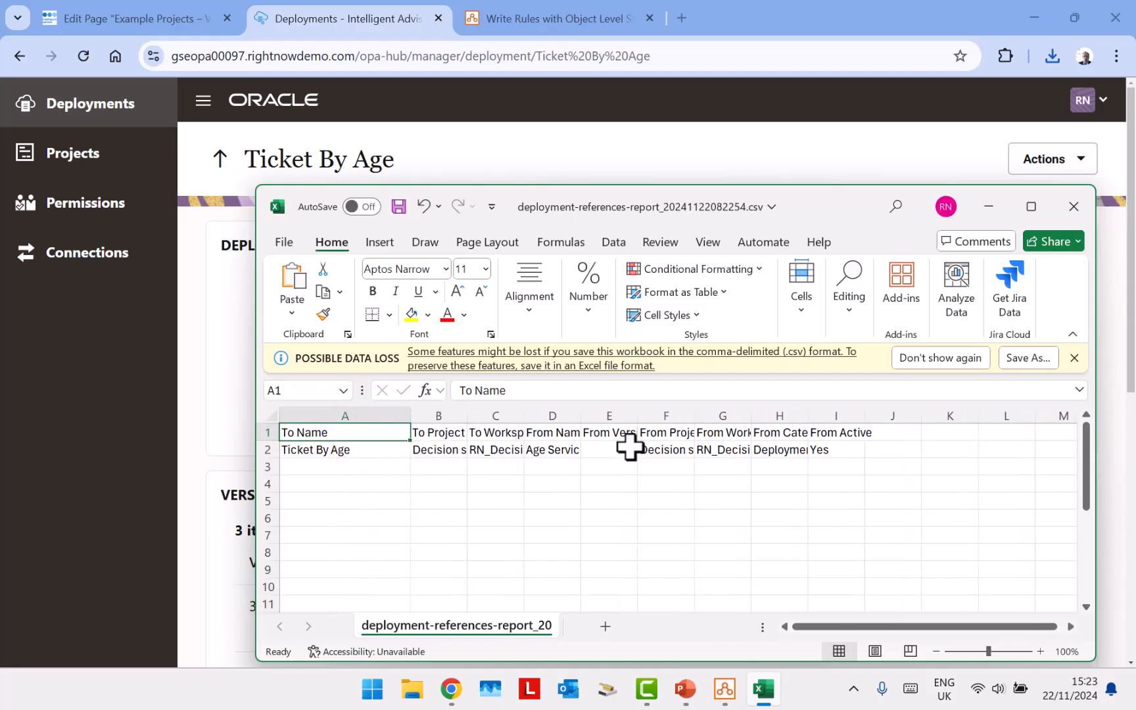
left_click_drag(580, 416, 658, 419)
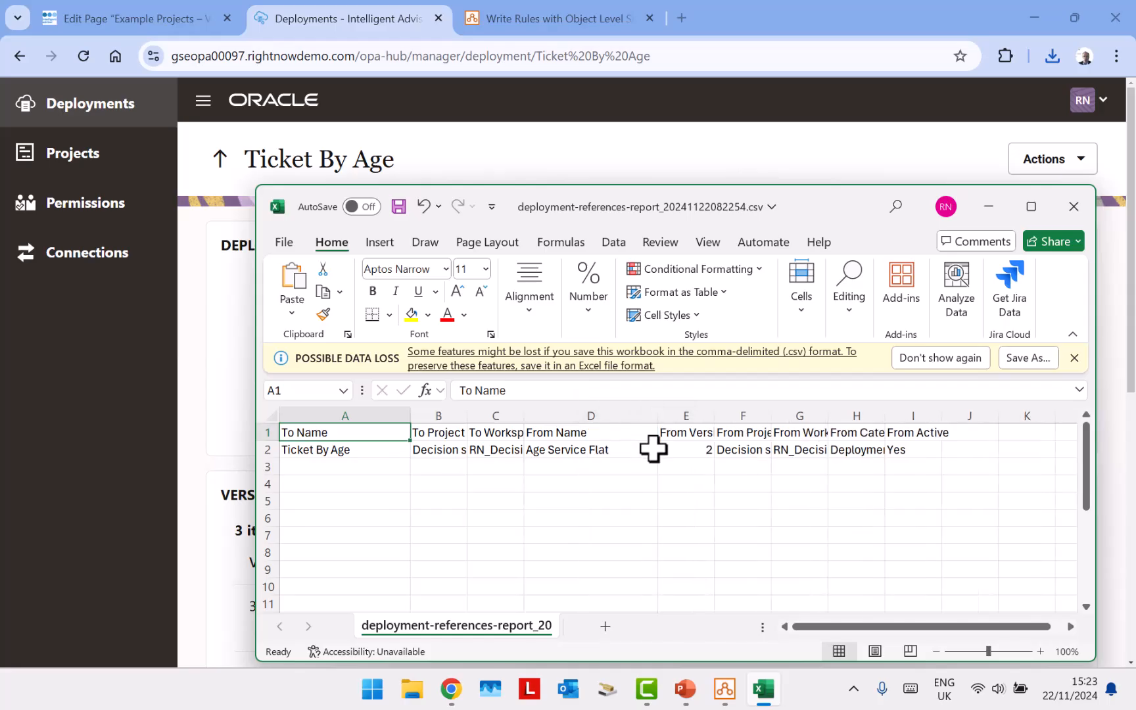
left_click(586, 452)
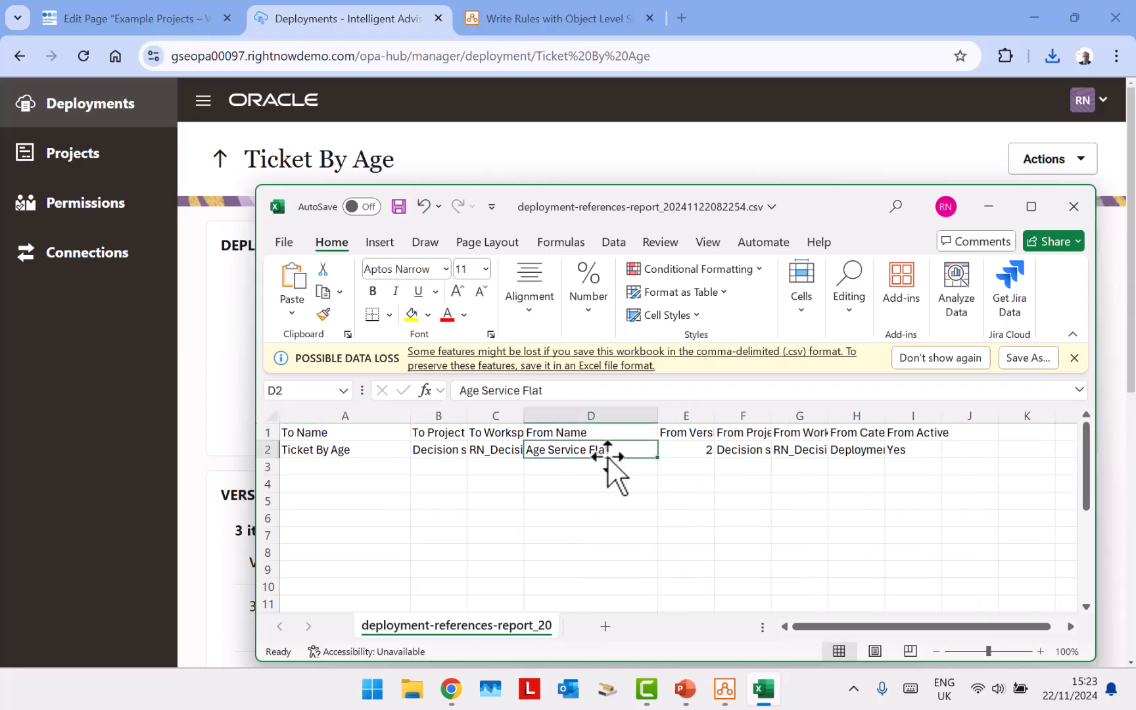
left_click(314, 452)
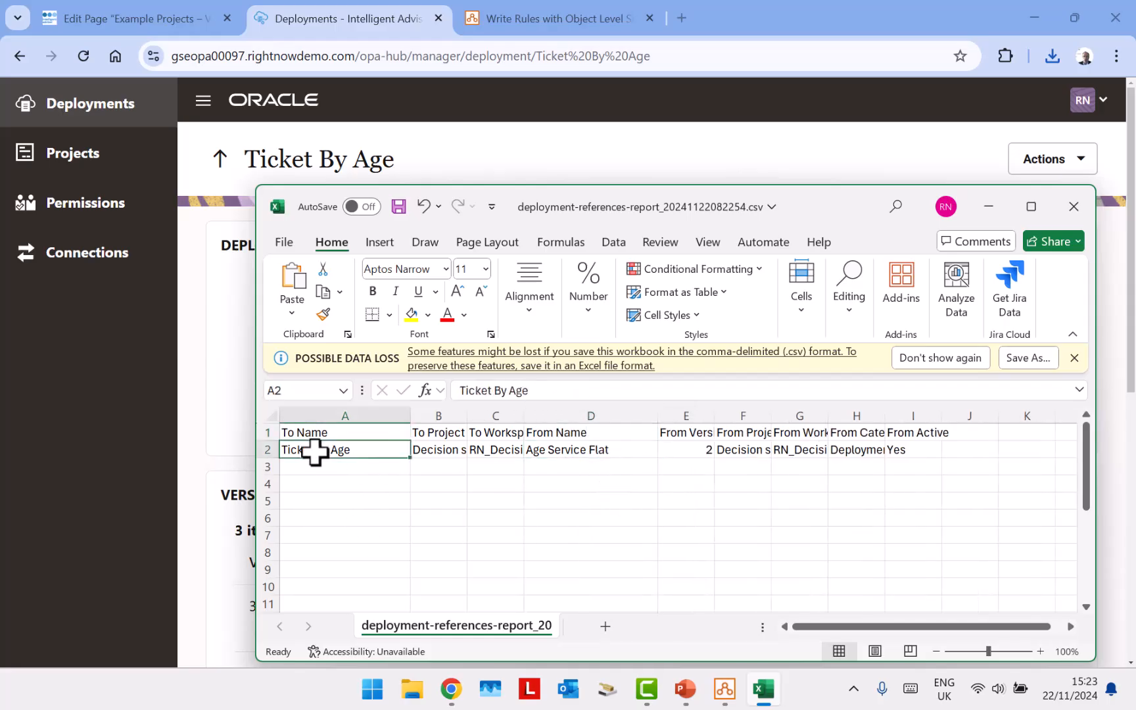
left_click_drag(467, 416, 581, 414)
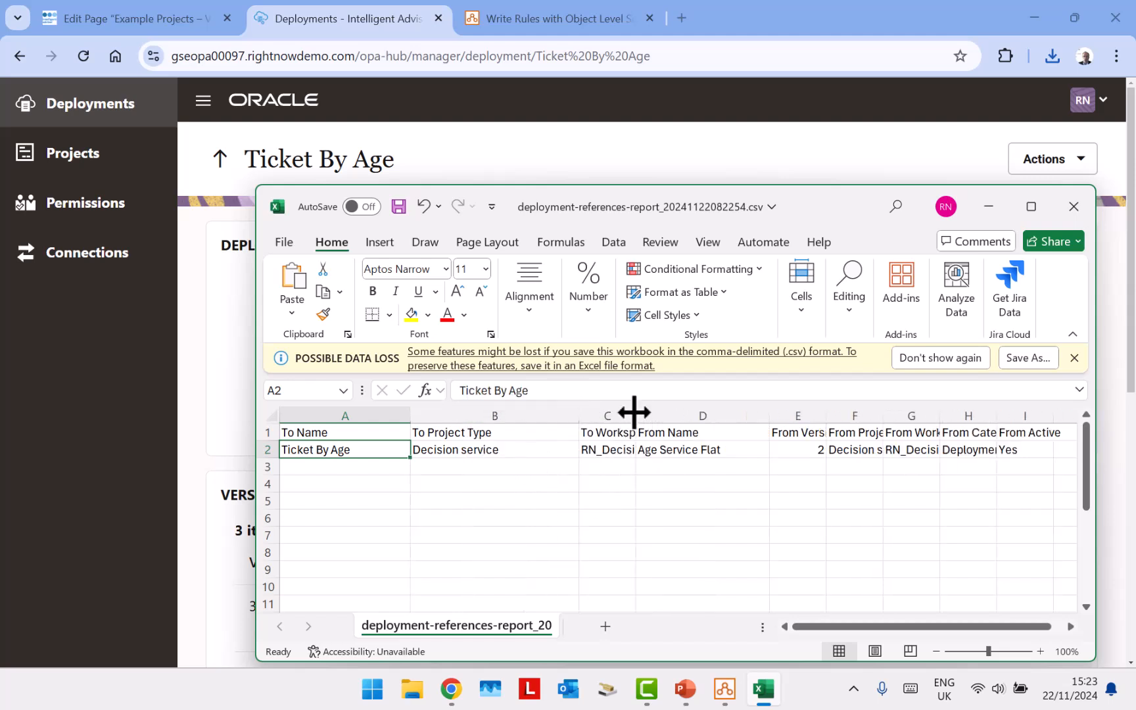
left_click_drag(634, 412, 709, 415)
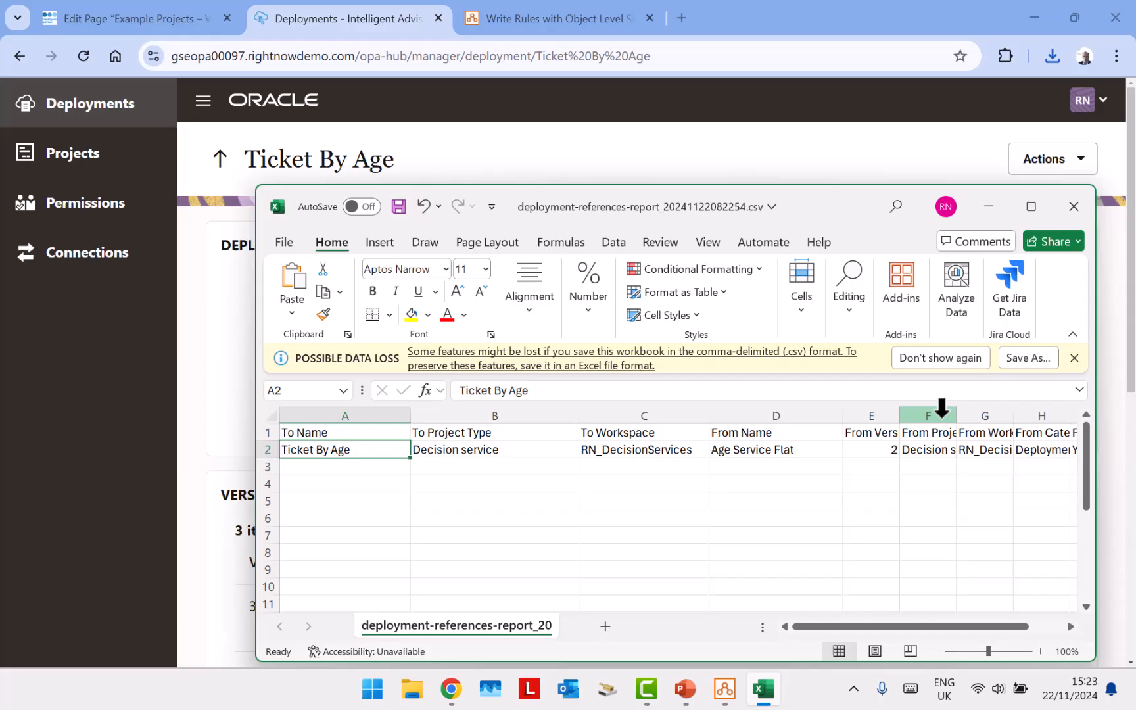
left_click_drag(1019, 626, 1056, 636)
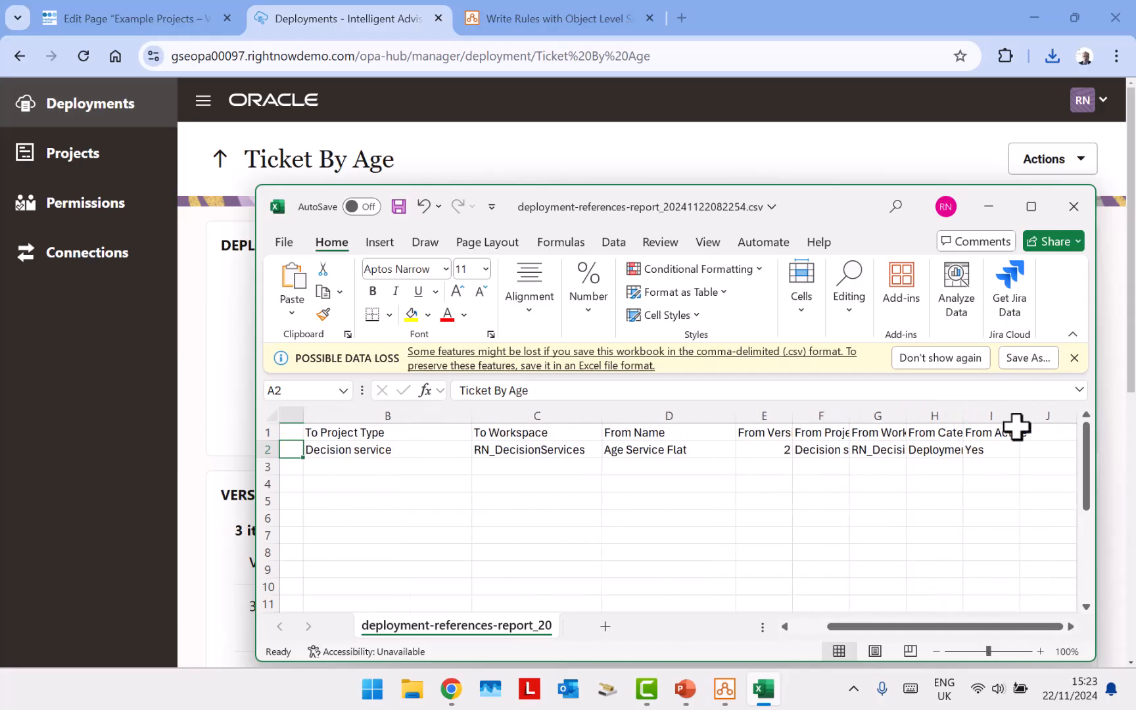
left_click_drag(1020, 416, 1066, 421)
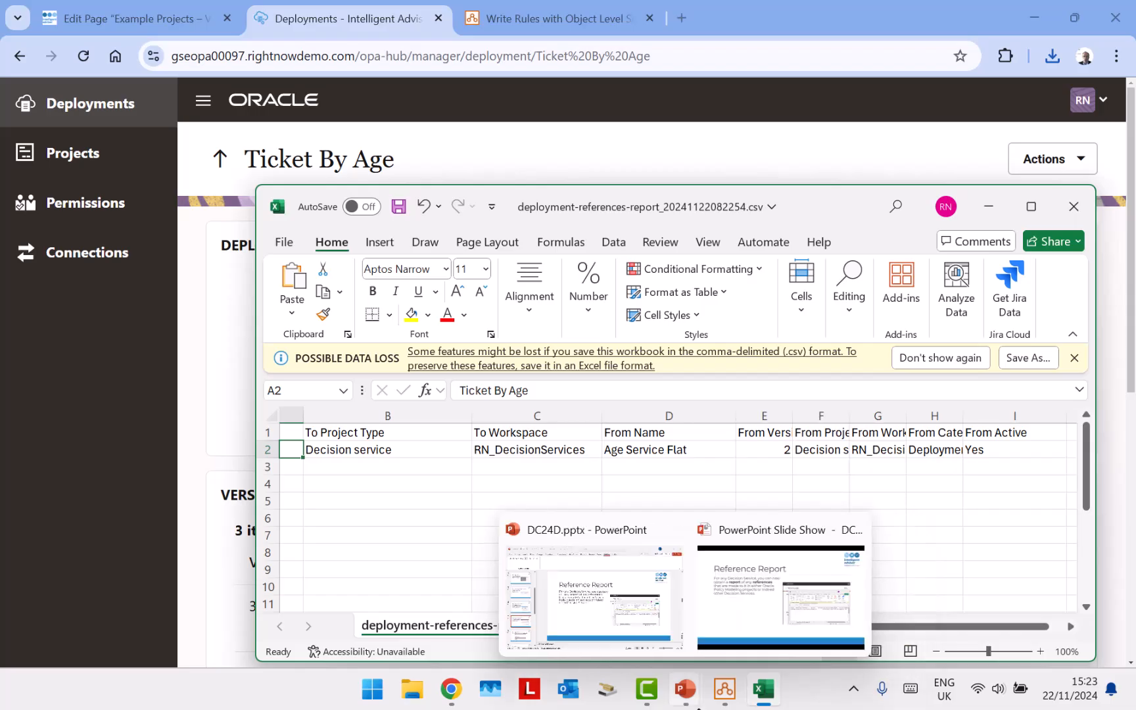
Step: Return to the PowerPoint slide show and advance to the InRange and OneOf slide
left_click(743, 616)
left_click(421, 326)
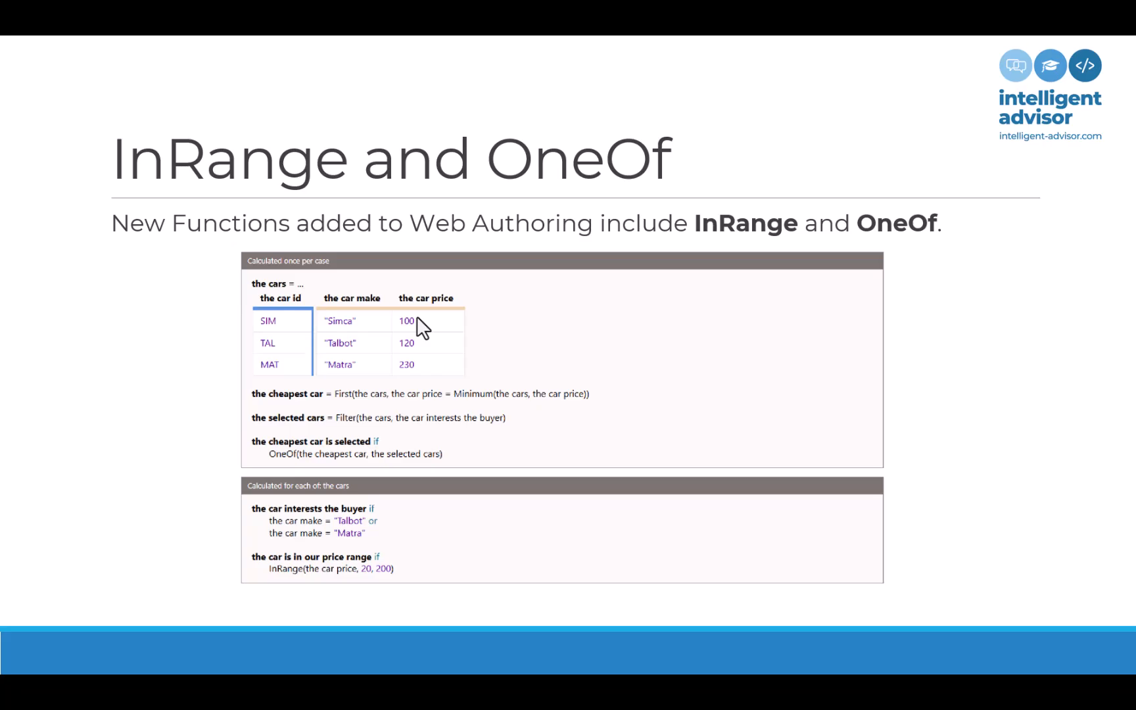
Step: Switch back to Intelligent Advisor Hub in Chrome and show the list of decision service projects
key("alt+Tab")
key("alt+Tab")
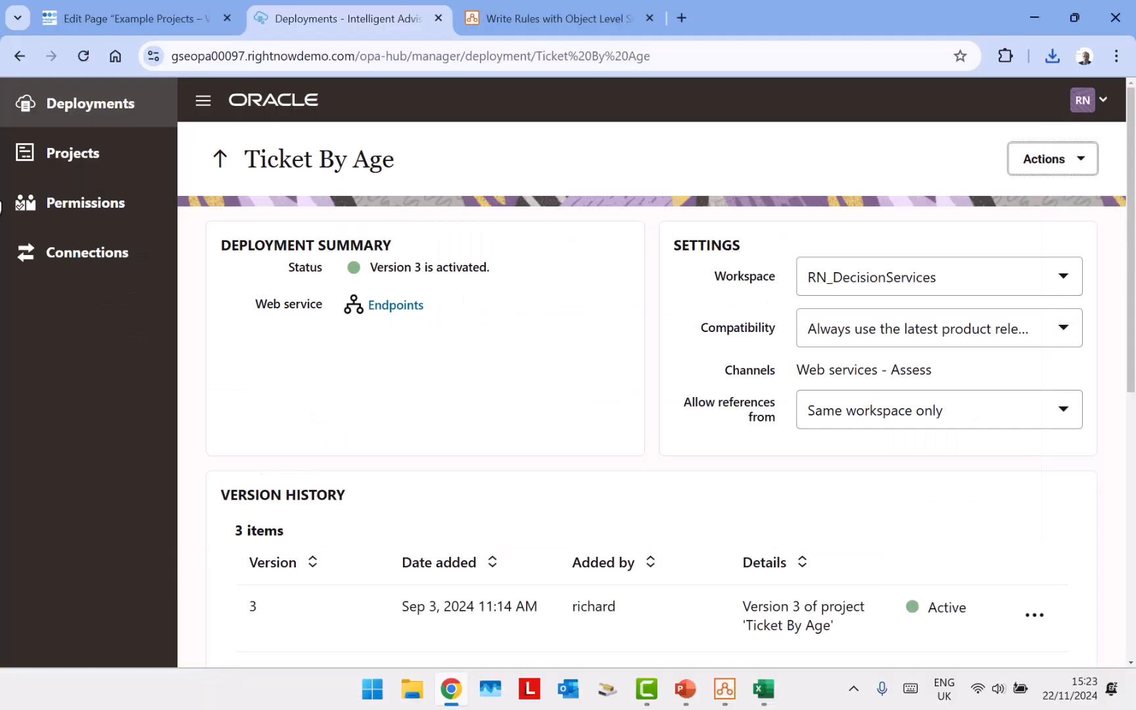
left_click(73, 164)
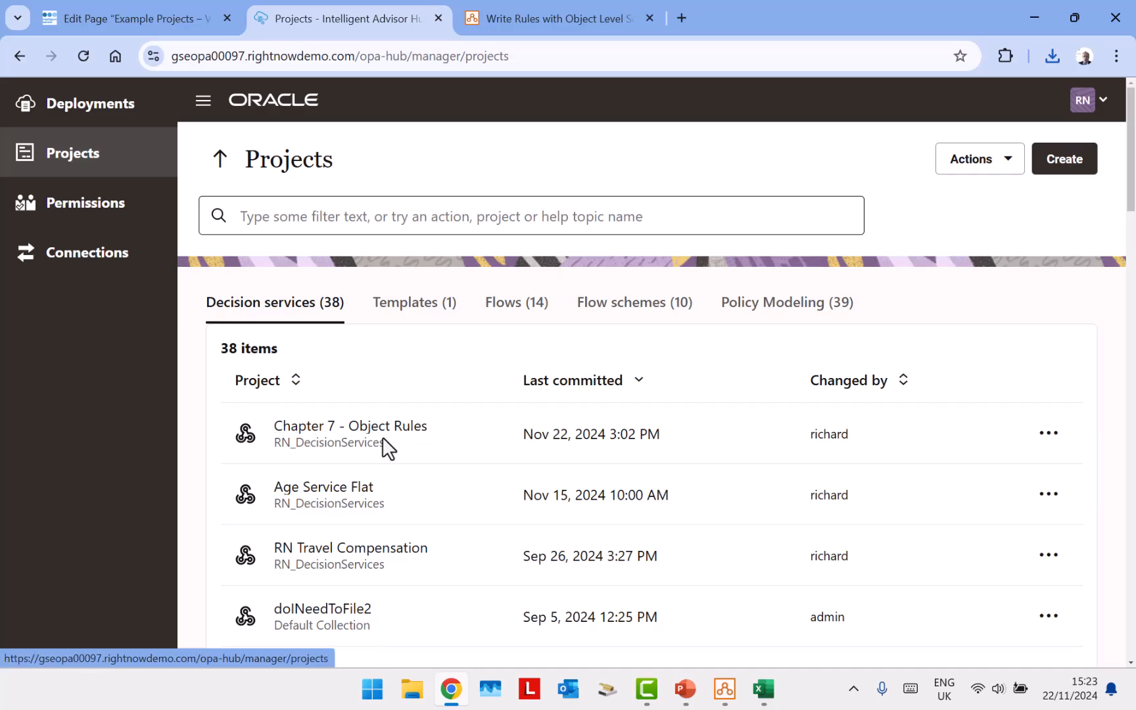
Step: Check the rules of the Chapter 7 - Object Rules and RN Travel Compensation projects, returning to the Projects list after each
left_click(415, 431)
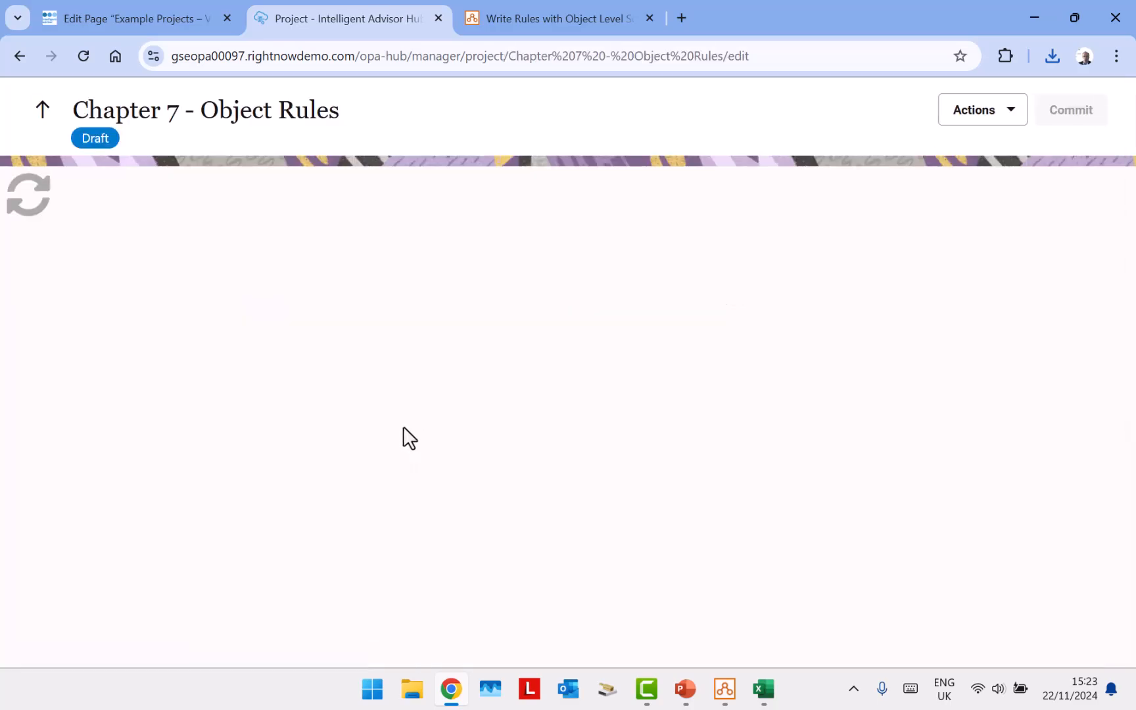
scroll(764, 376, "down", 8)
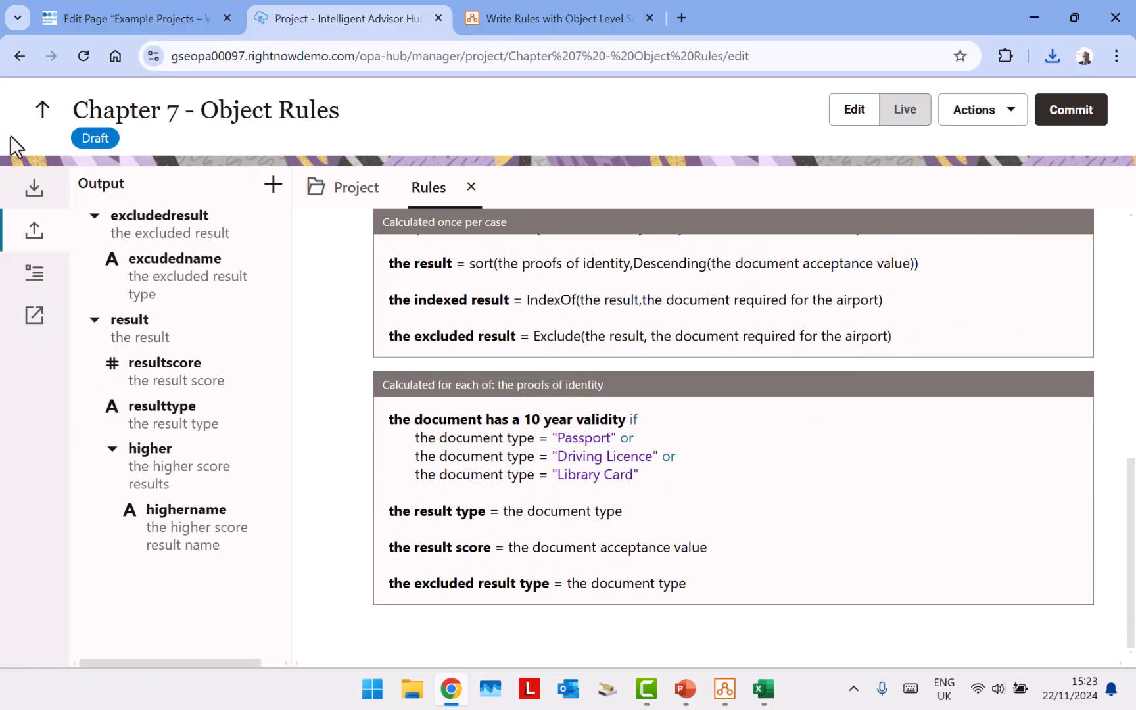
left_click(43, 109)
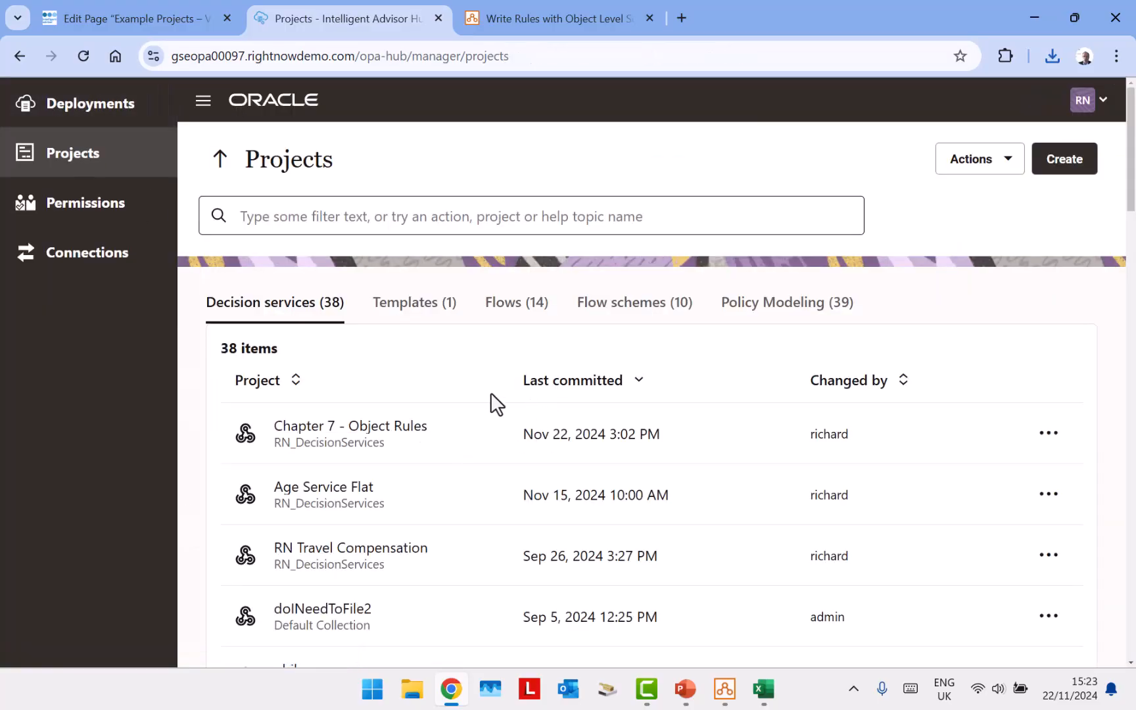
scroll(454, 397, "down", 1)
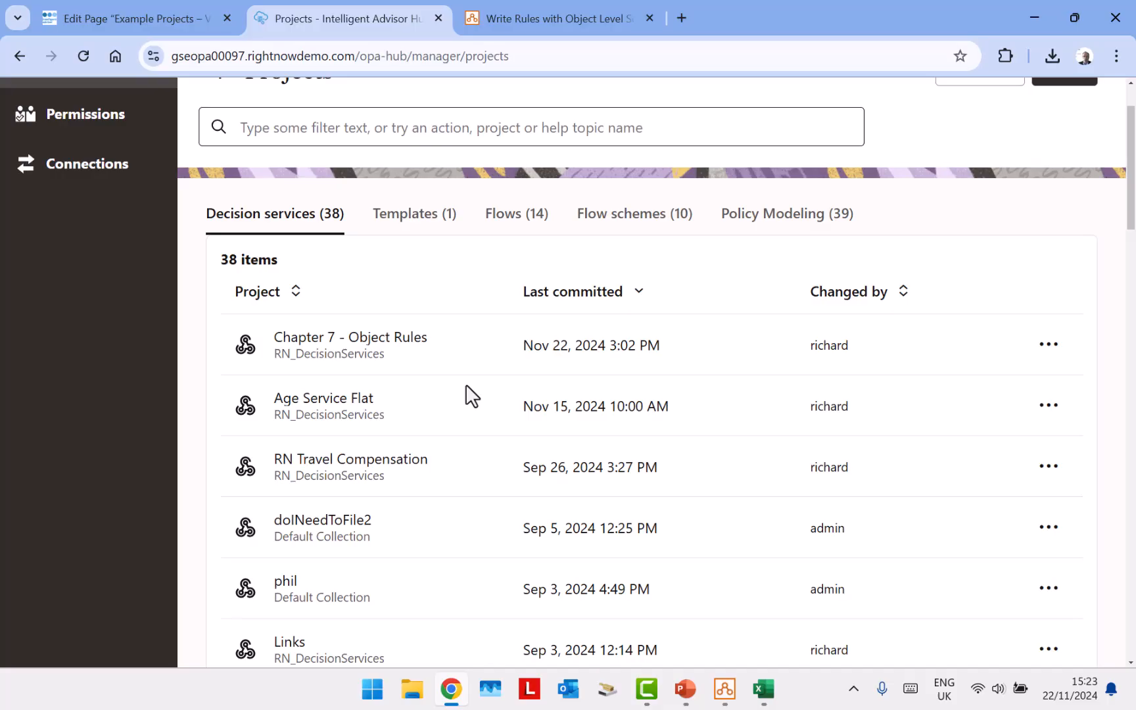
left_click(387, 460)
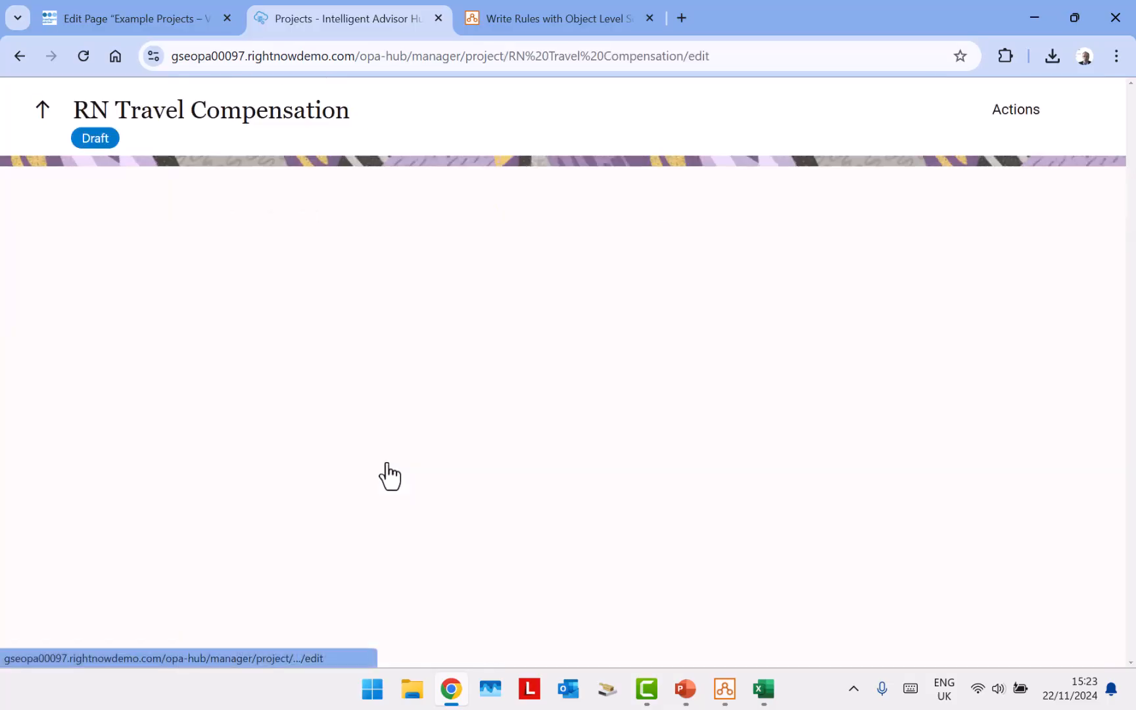
scroll(658, 406, "down", 4)
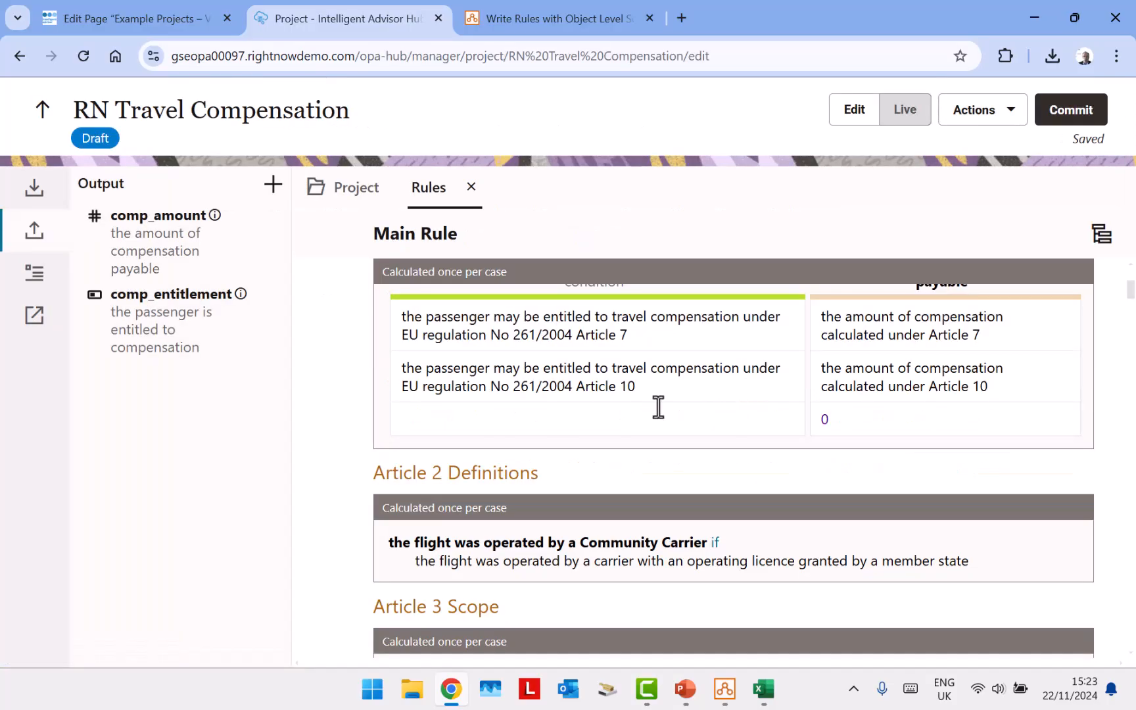
left_click(42, 109)
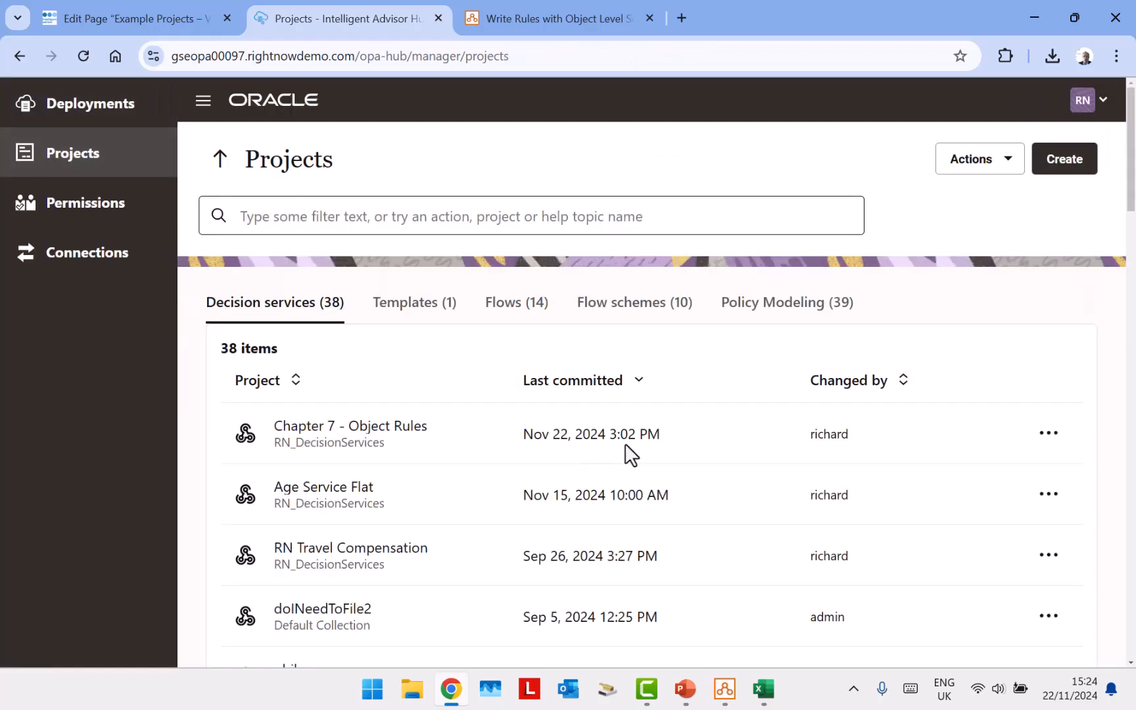
Step: Open the RN_DS_24B decision service project from the Projects list and show its rule that uses OneOf
scroll(650, 437, "down", 3)
scroll(497, 411, "down", 5)
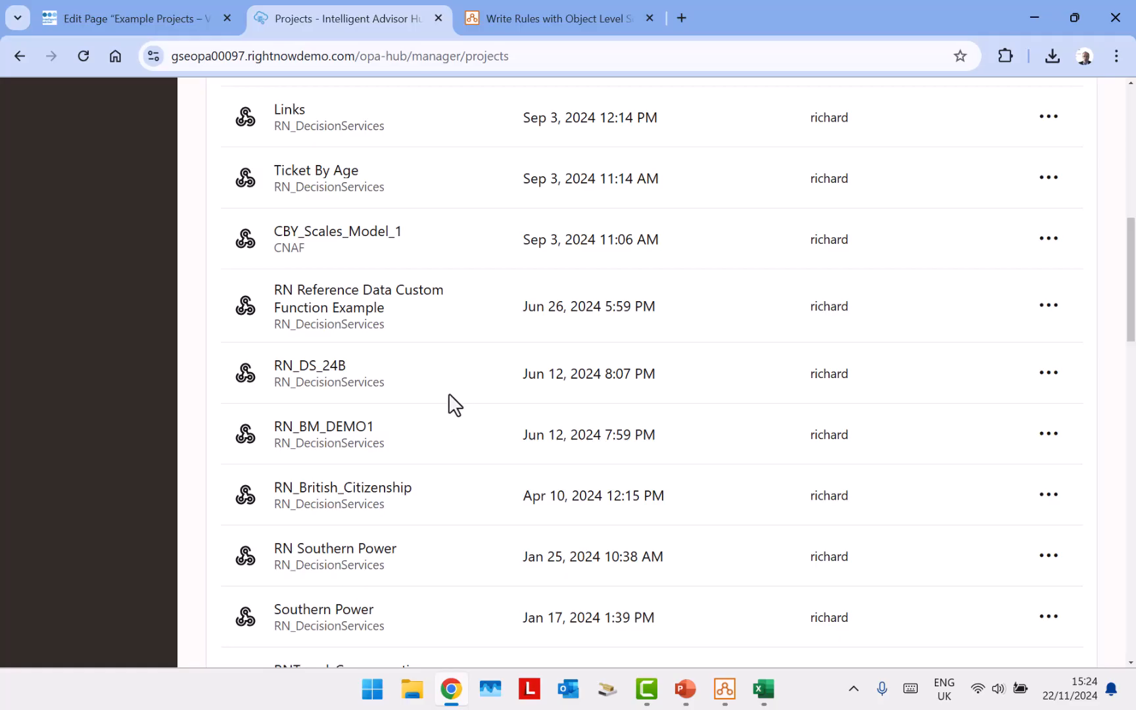
left_click(329, 380)
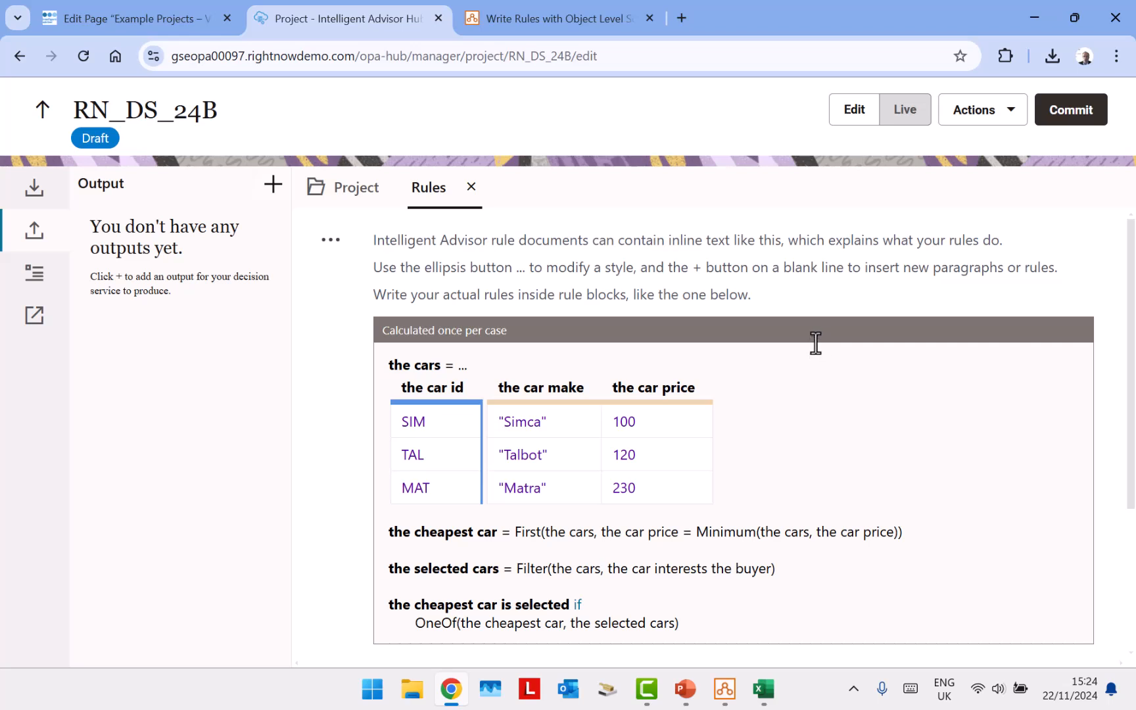
scroll(815, 343, "down", 1)
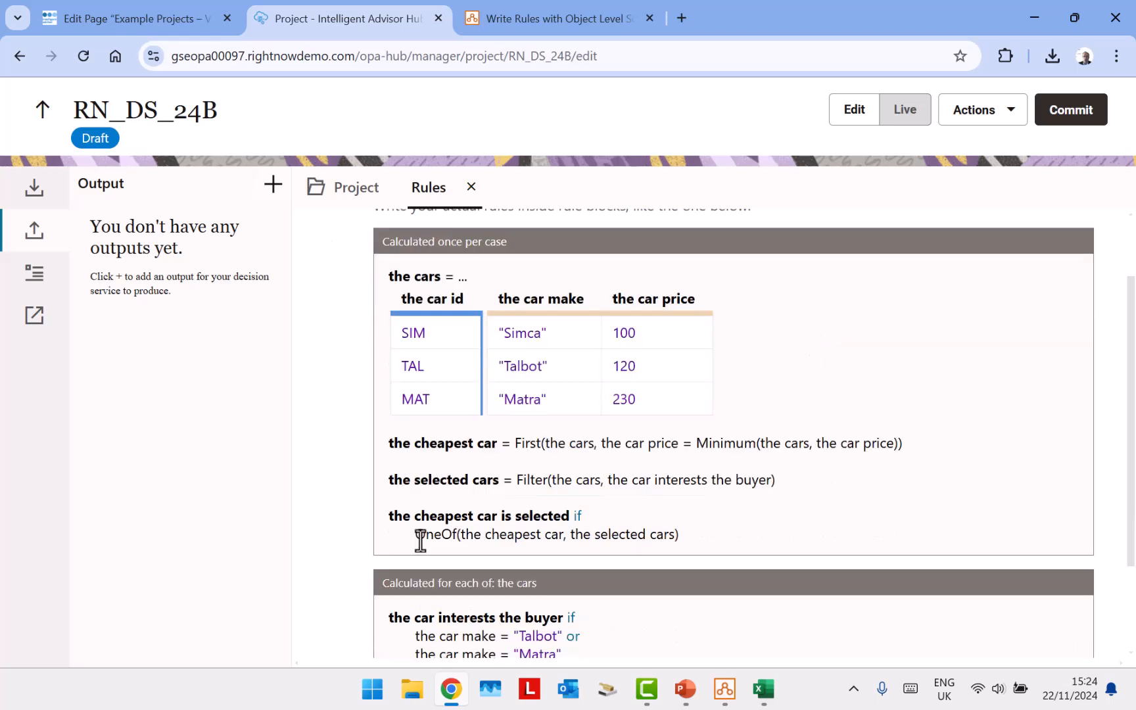
Step: Examine the OneOf function and its arguments in the rule for whether the cheapest car is selected
left_click_drag(416, 534, 460, 534)
left_click(500, 535)
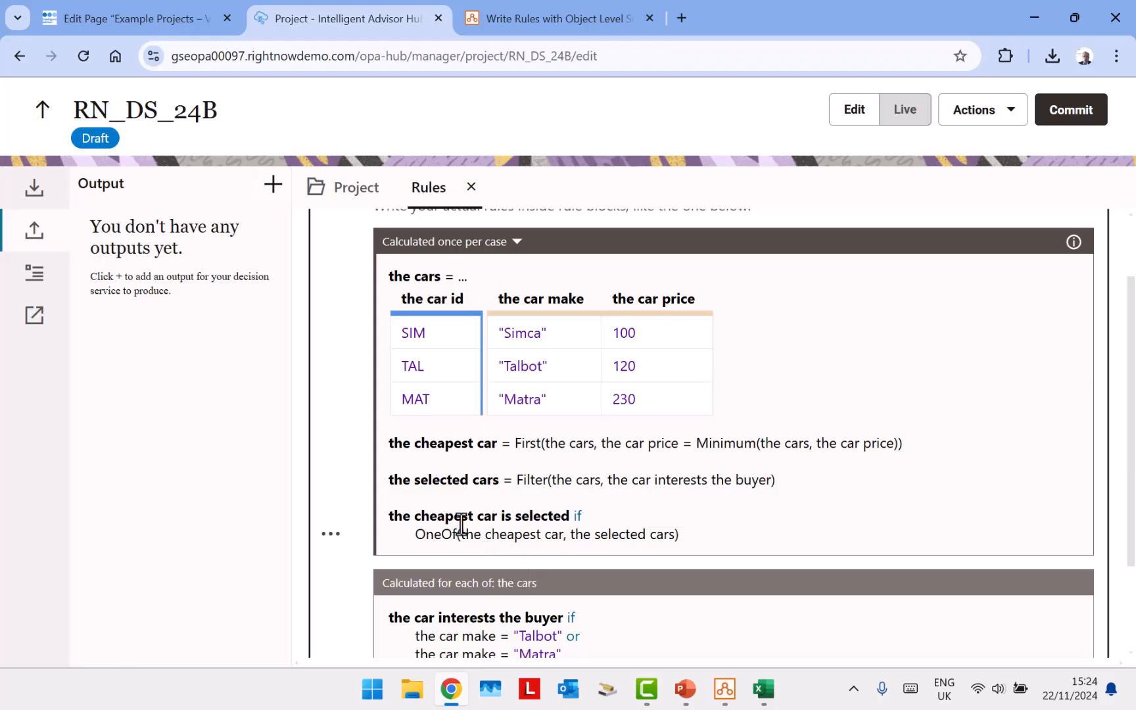
left_click_drag(463, 535, 564, 538)
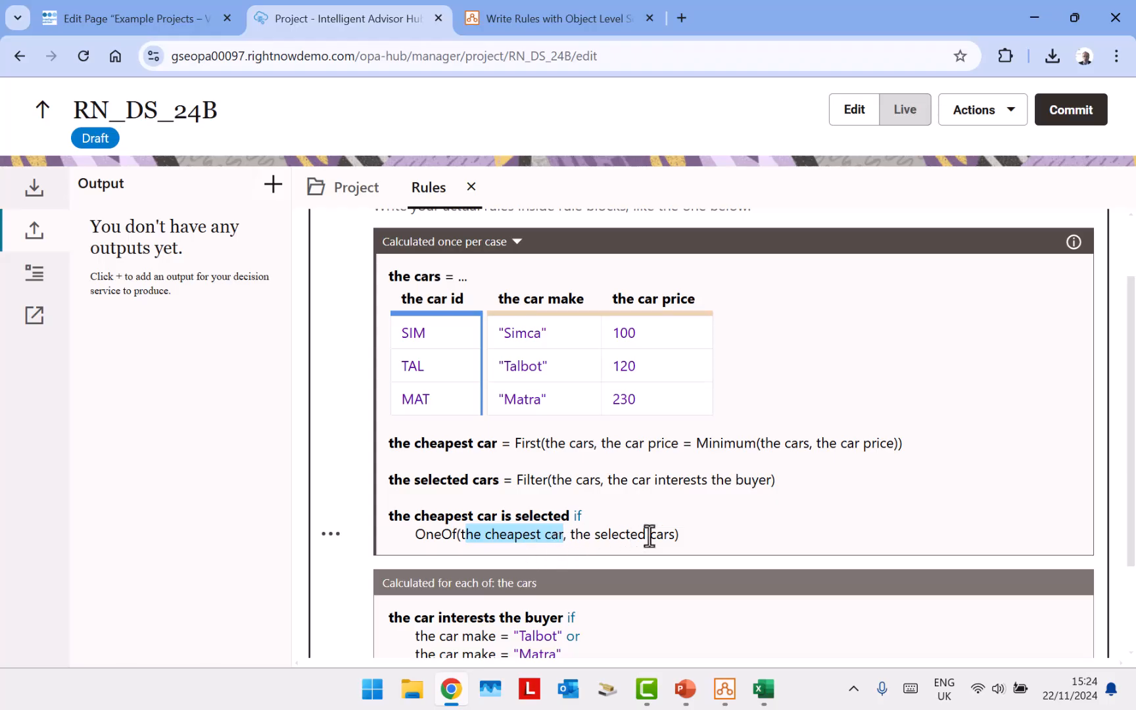
left_click(625, 535)
Step: Remove the arguments of OneOf to display the function's syntax suggestions, and undo the edit to restore the rule
left_click_drag(701, 536, 452, 535)
type("(")
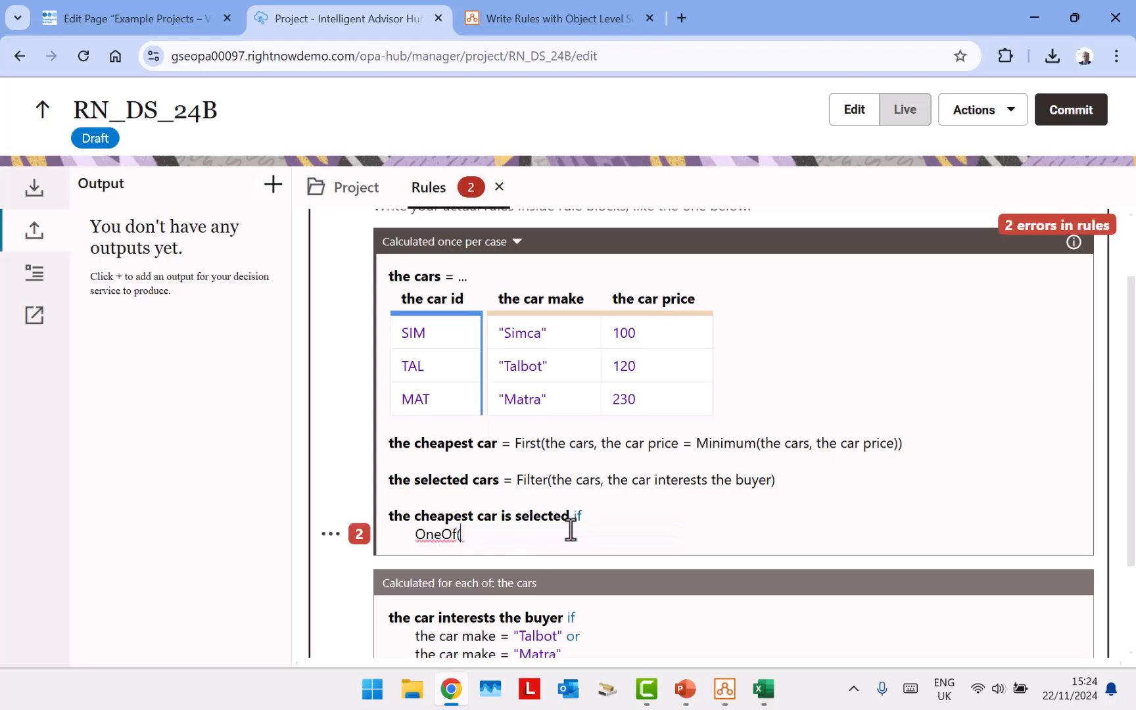
type("d")
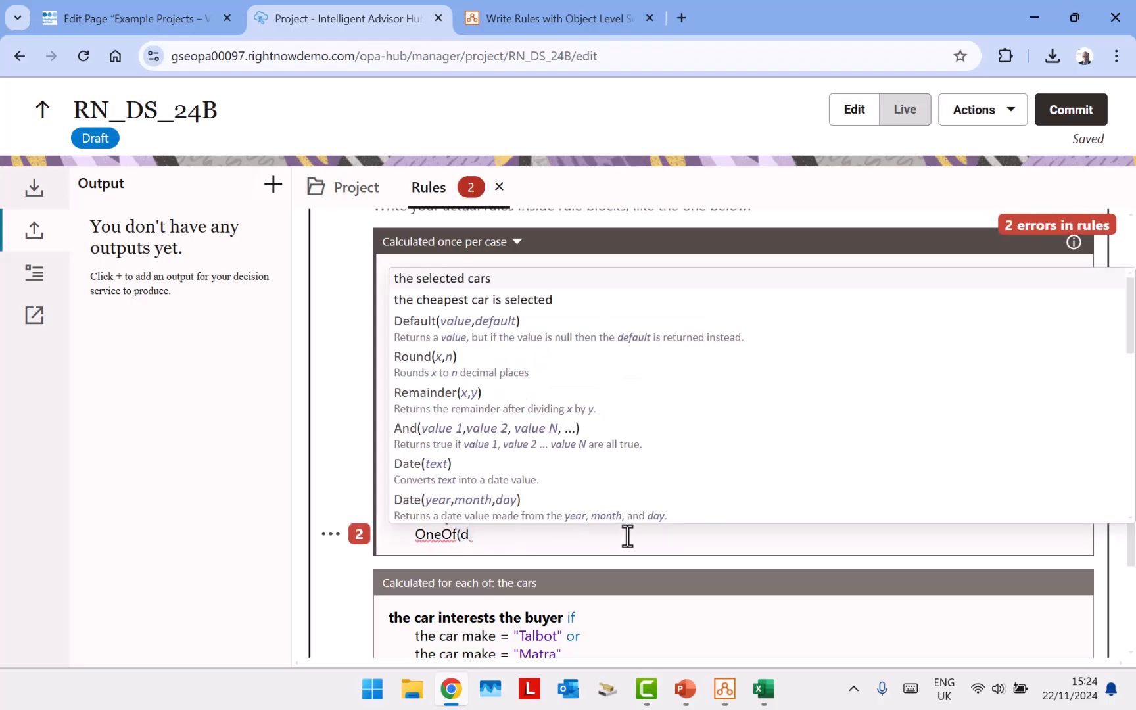
key("BackSpace")
key("BackSpace")
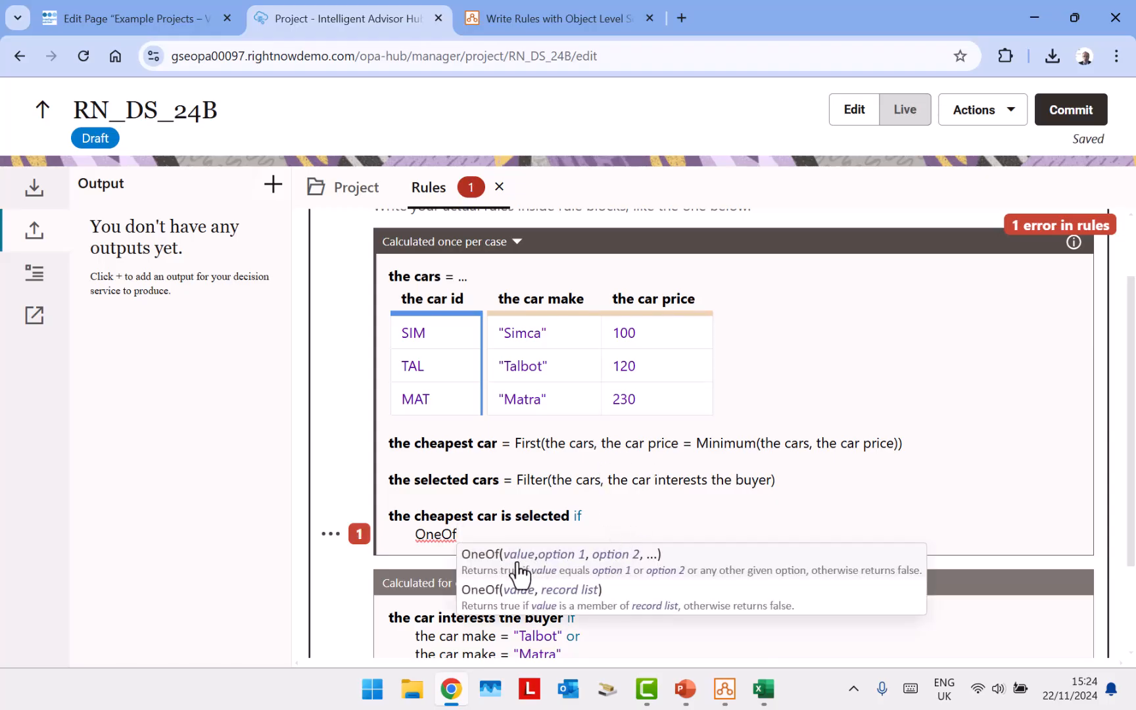
key("ctrl+z")
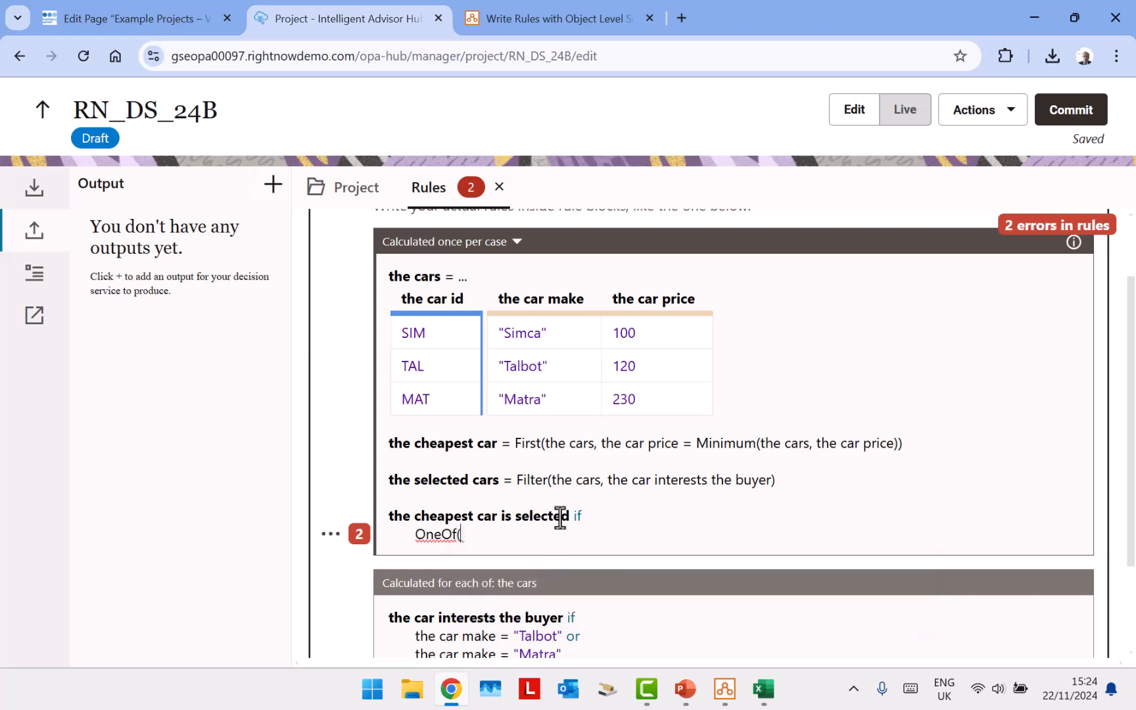
key("ctrl+z")
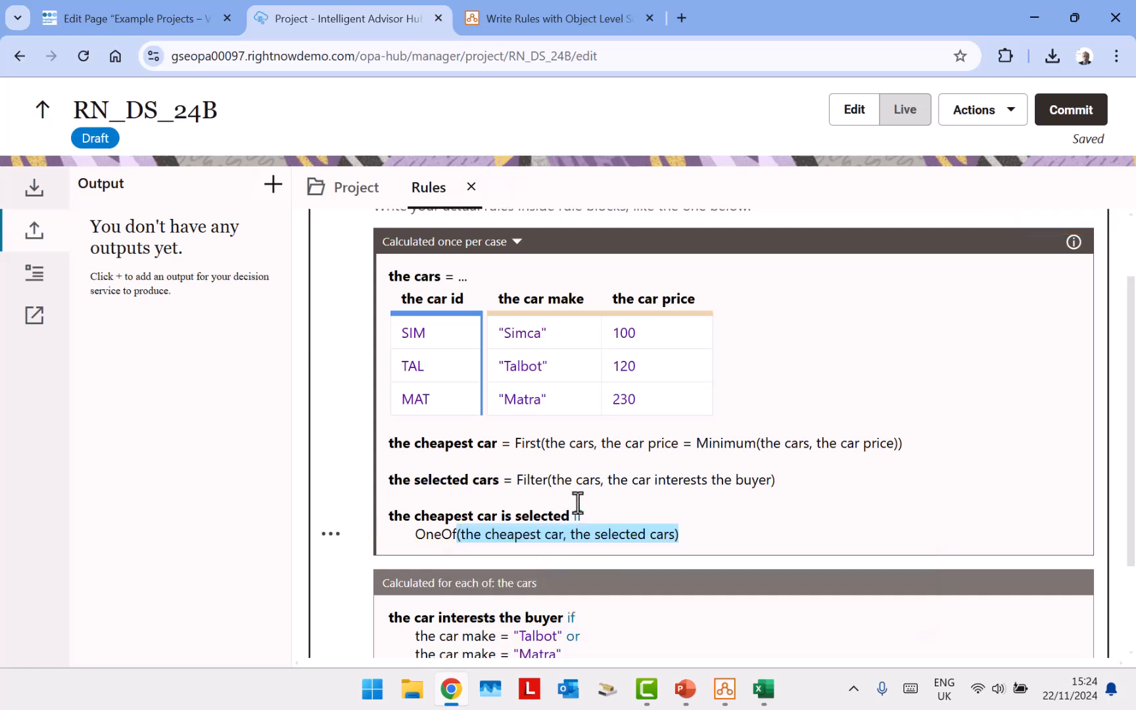
Step: Examine the Filter rule for the selected cars together with the rule for the car interests the buyer
left_click(657, 480)
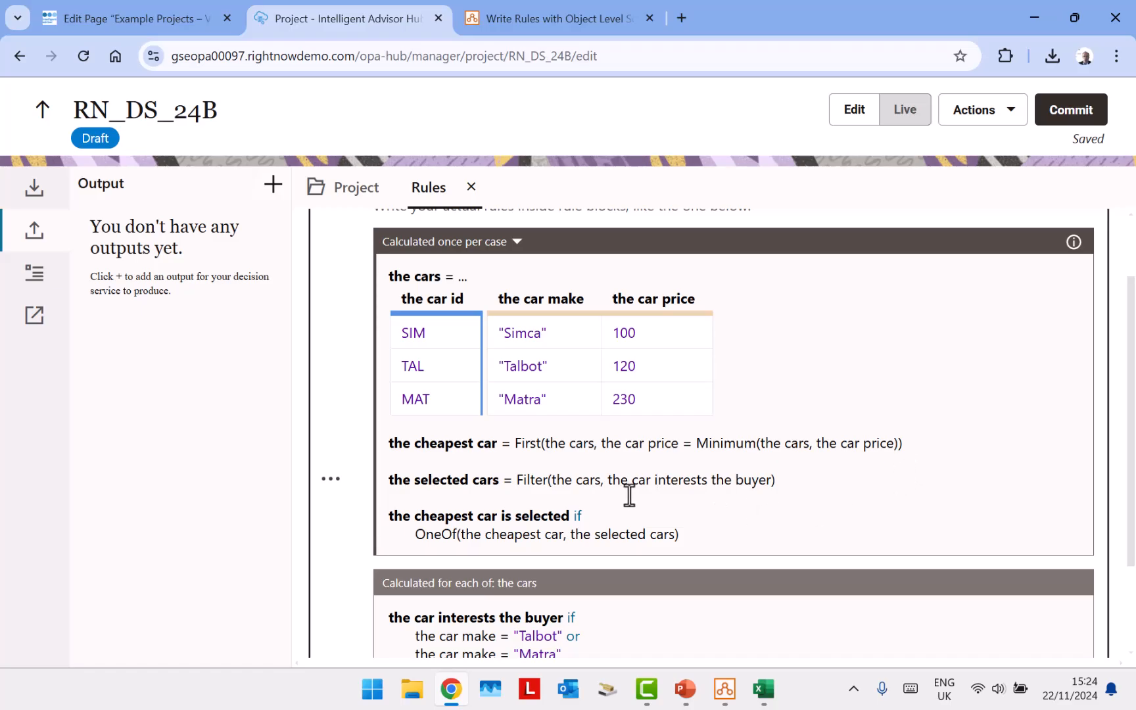
left_click_drag(382, 482, 563, 471)
left_click(563, 472)
left_click_drag(551, 479, 600, 485)
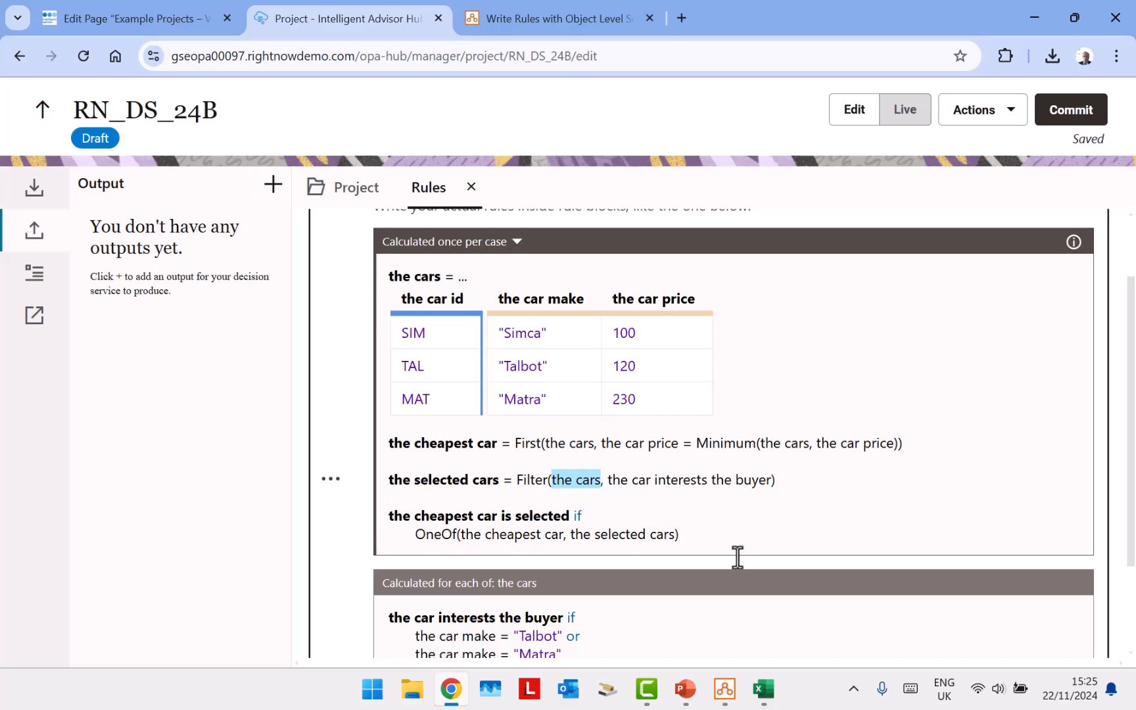
left_click(684, 479)
scroll(607, 480, "down", 1)
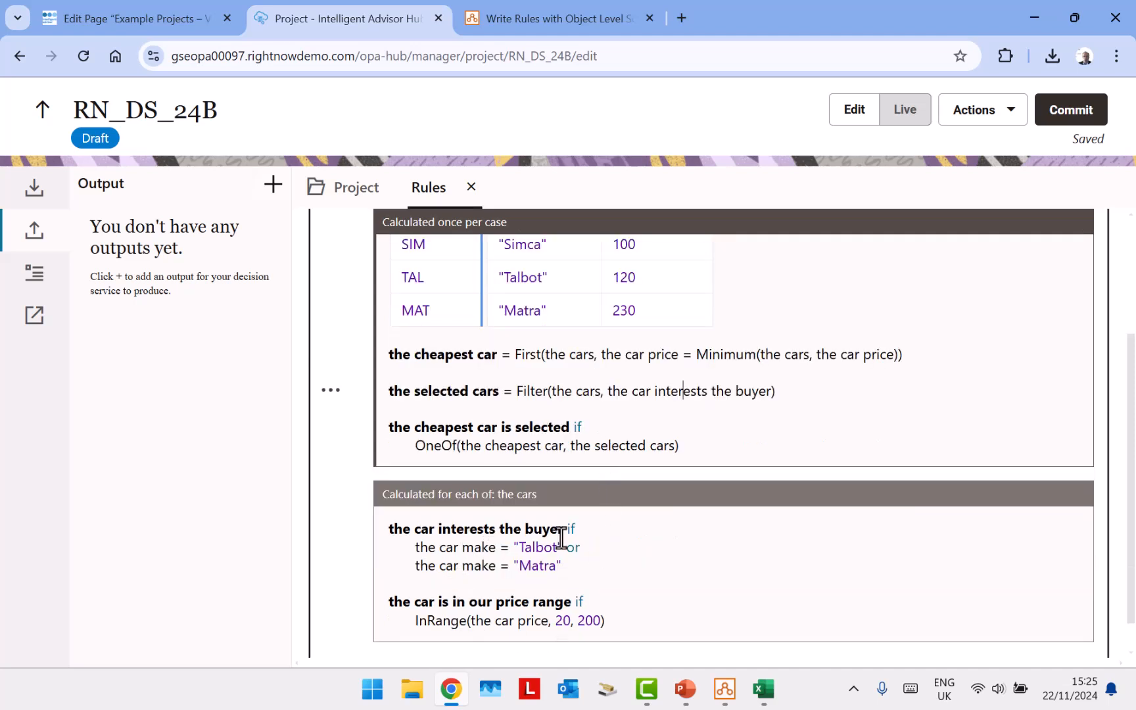
scroll(558, 563, "up", 1)
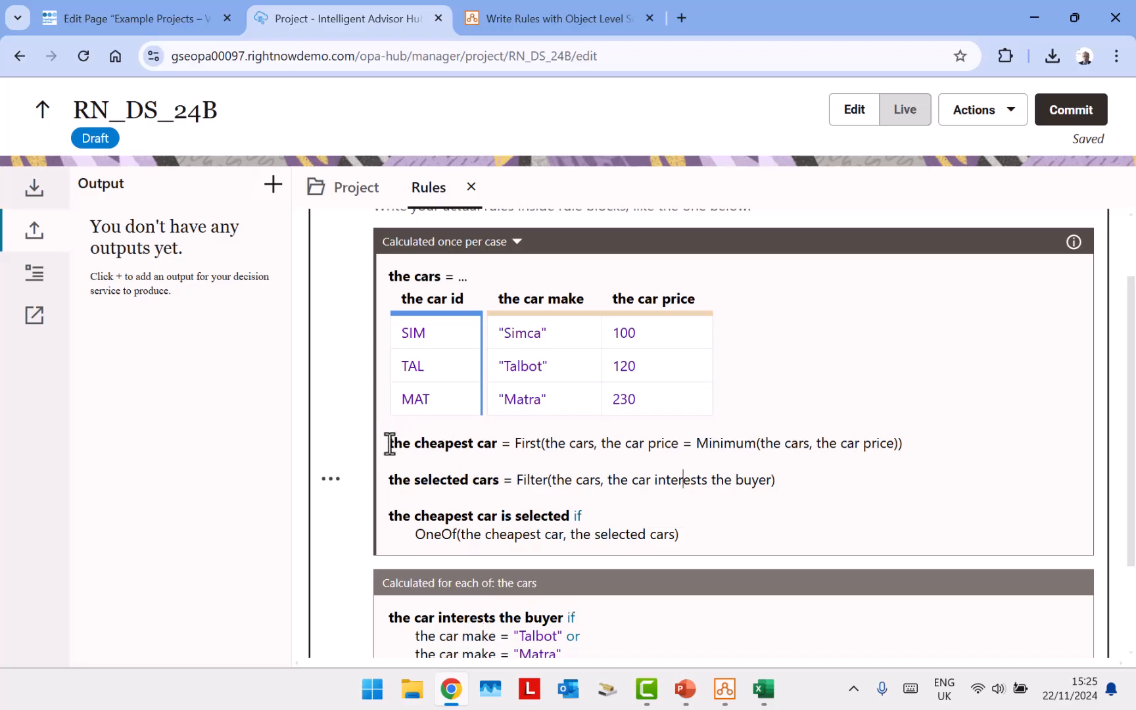
Step: Examine the First and Minimum expression for the cheapest car and the Simca price in the cars table
double_click(528, 444)
left_click_drag(547, 444, 679, 443)
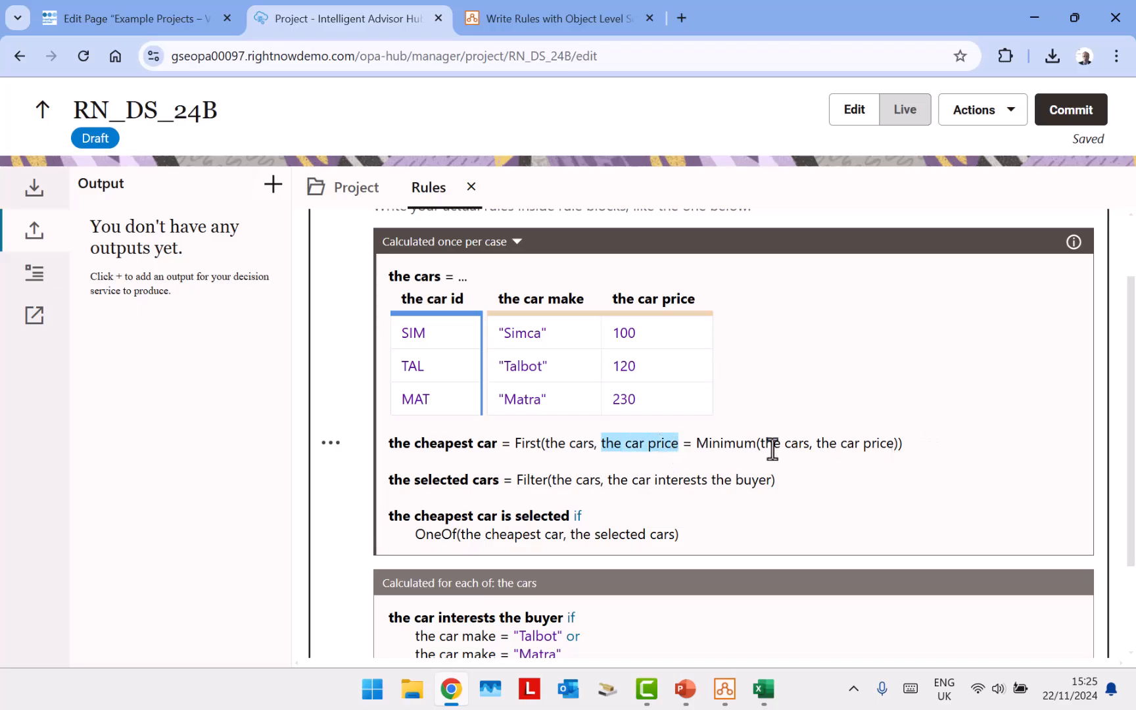
left_click(651, 338)
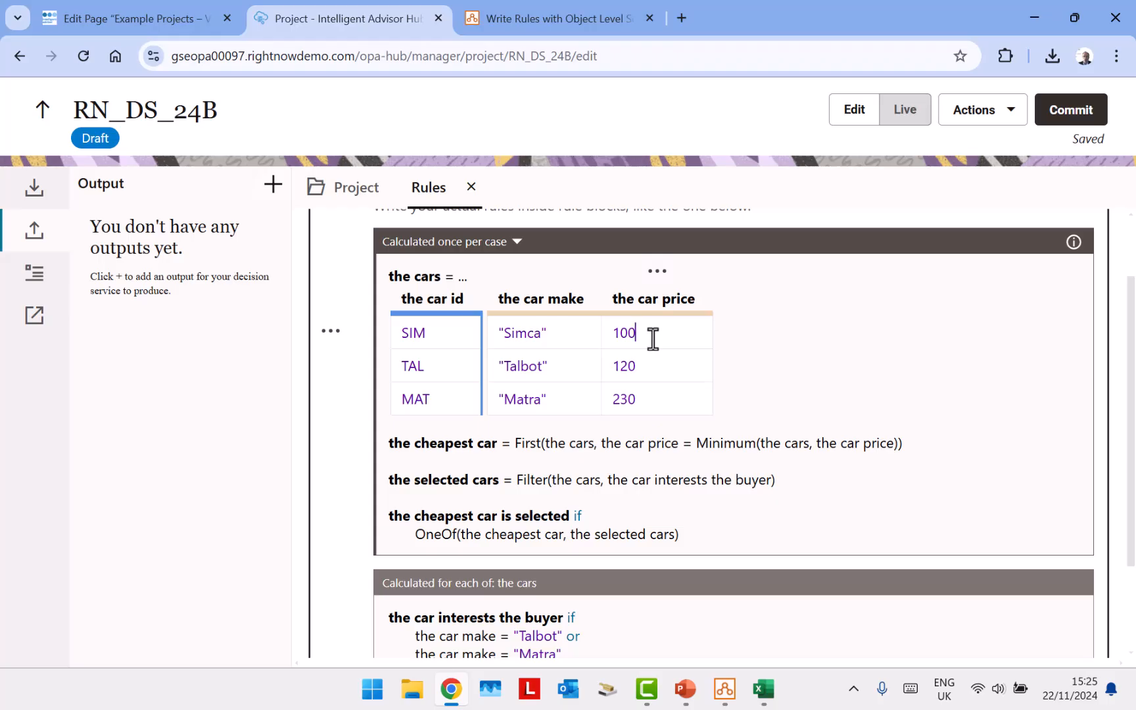
left_click(451, 477)
Step: Review the InRange price range rule, and highlight the OneOf function and its arguments in the cheapest car rule
scroll(691, 616, "down", 1)
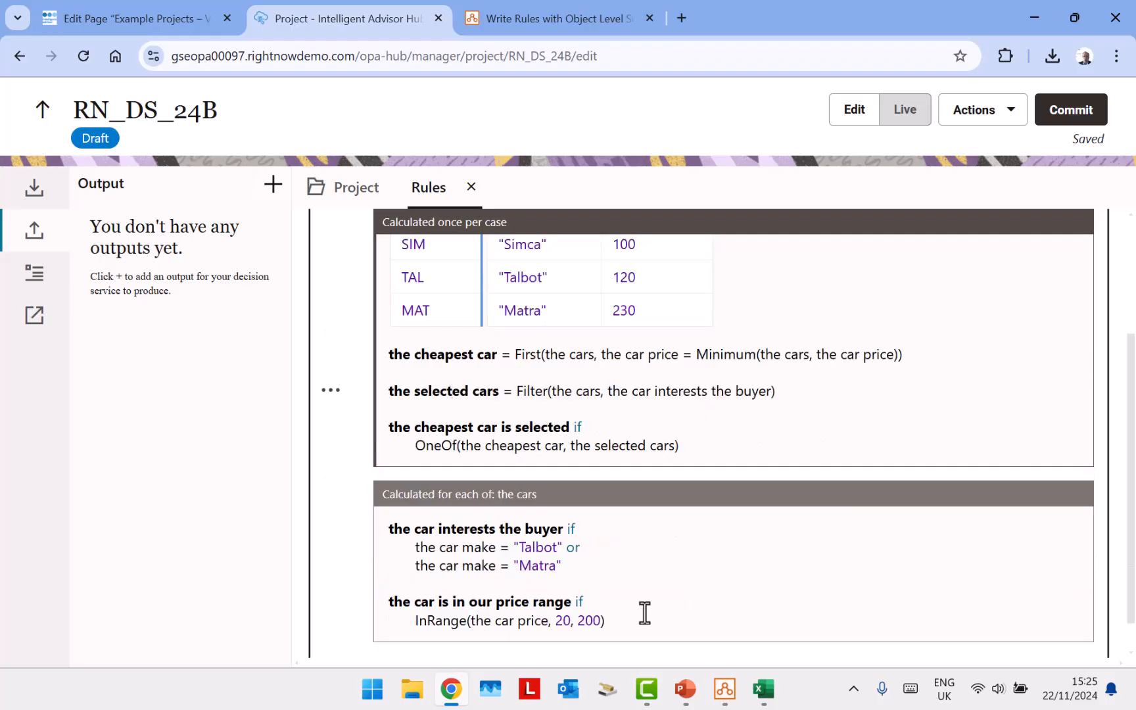
scroll(582, 566, "up", 2)
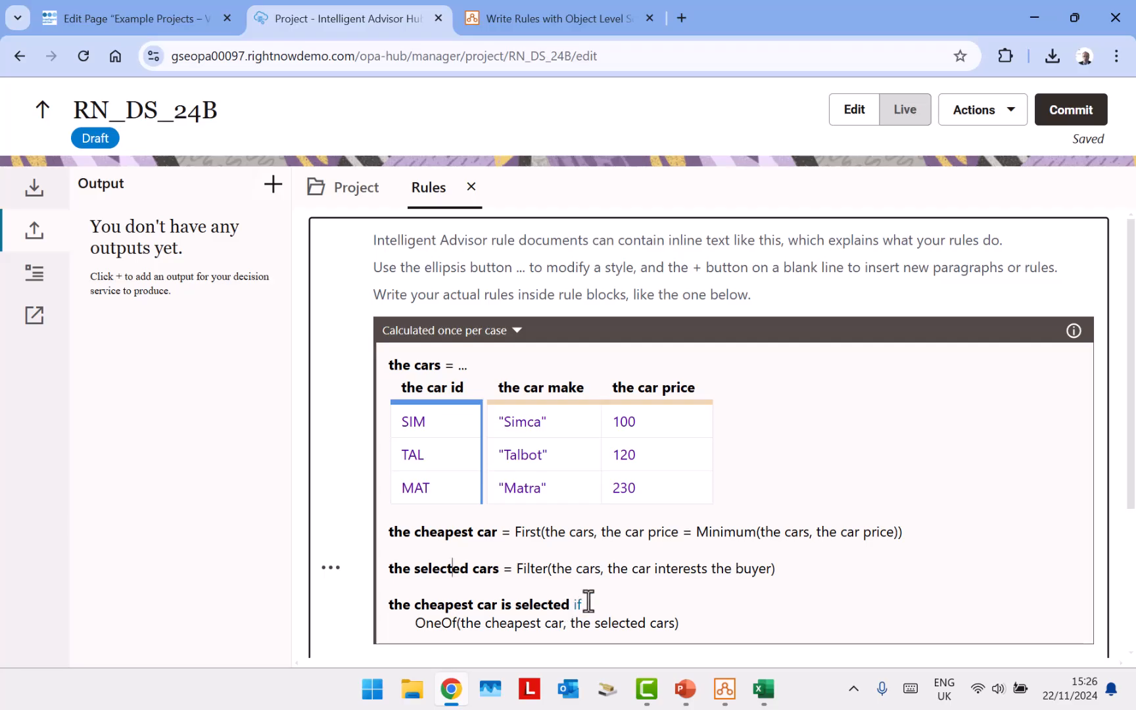
scroll(597, 568, "down", 1)
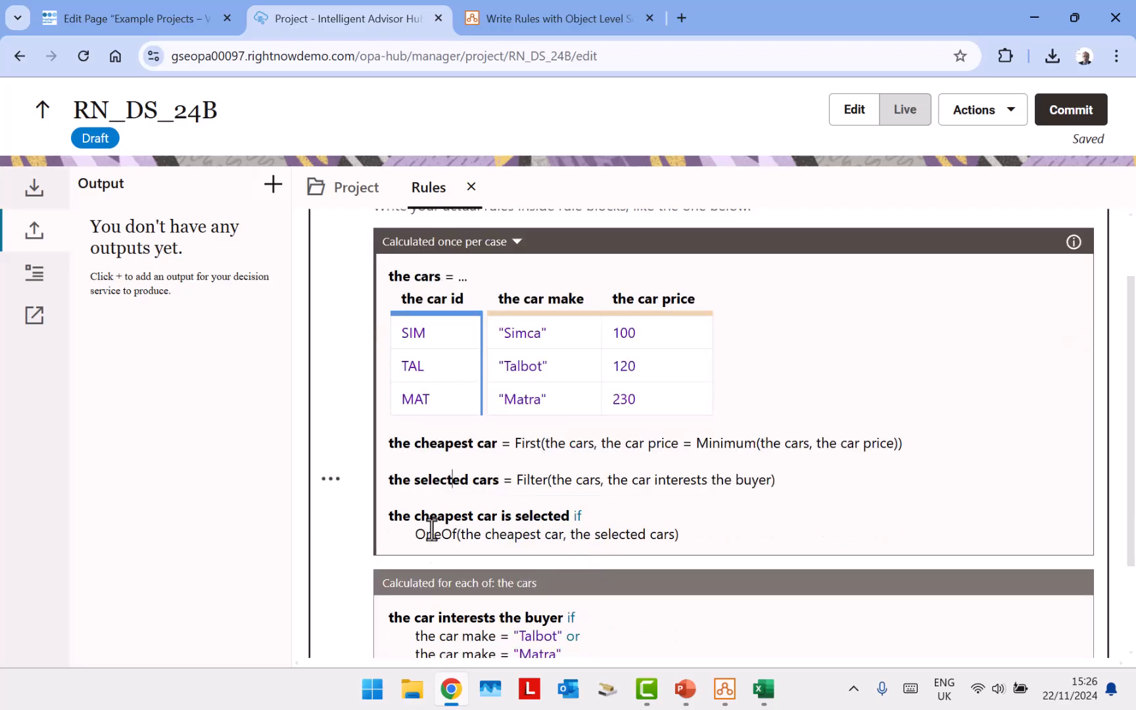
left_click_drag(415, 534, 455, 532)
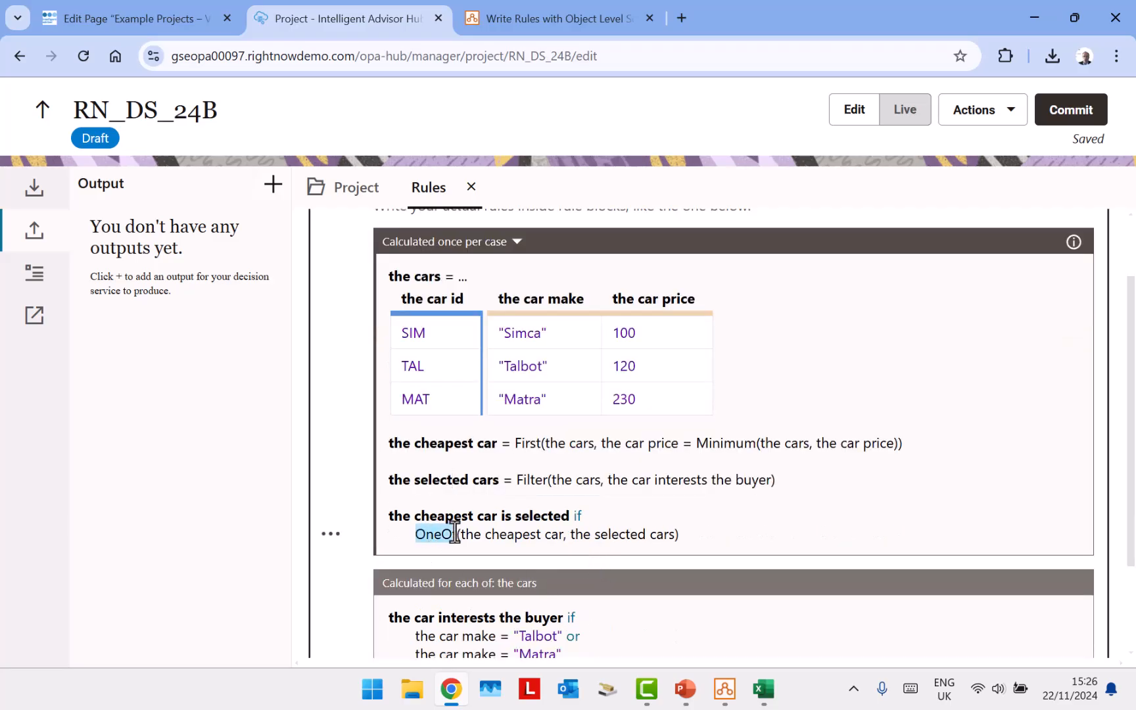
left_click(452, 533)
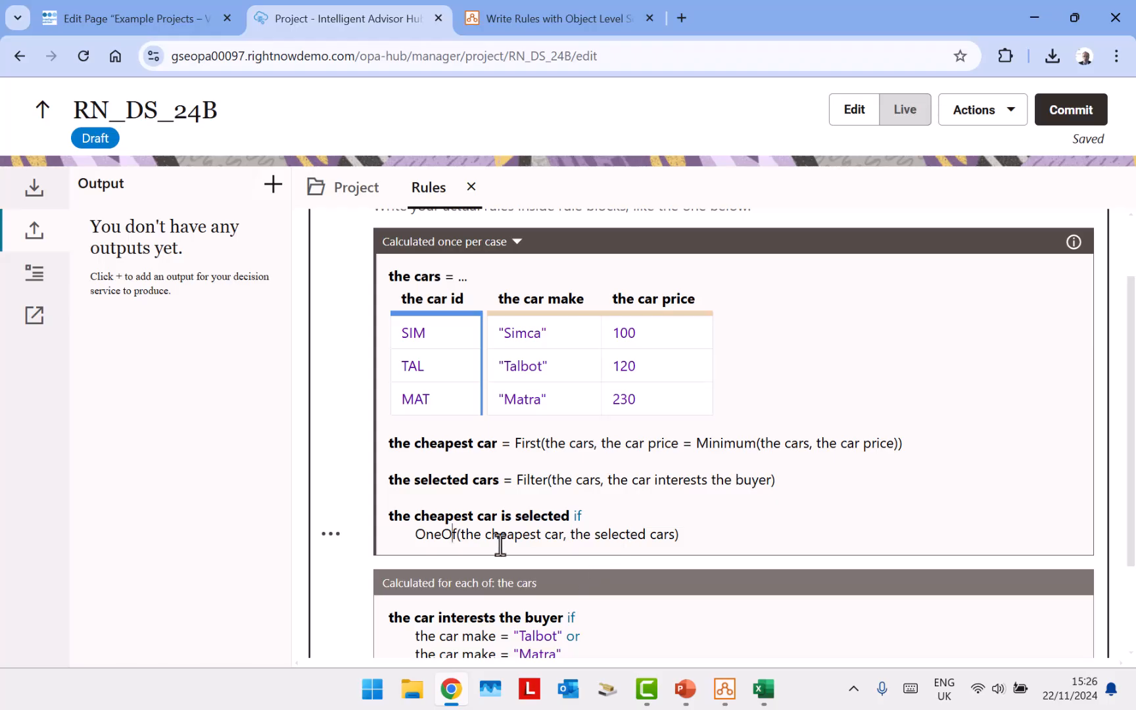
left_click_drag(461, 534, 672, 539)
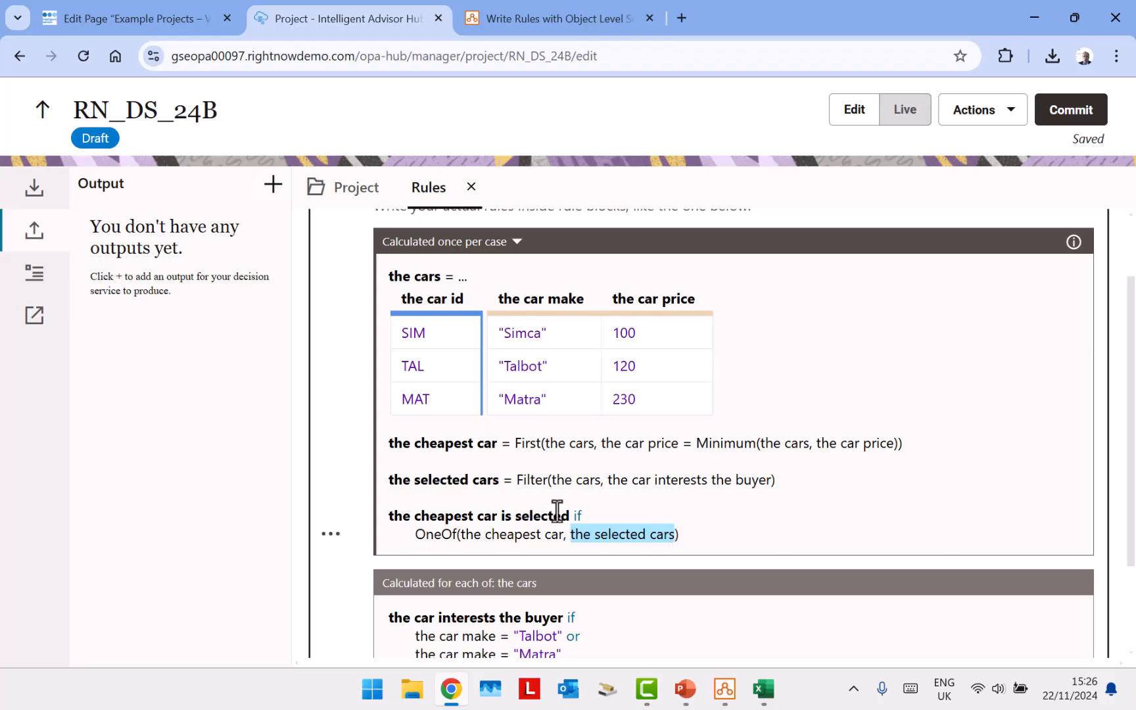
Step: Evaluate the rules in live mode and trace the selected cars from the OneOf condition to the rule that sets them
left_click(902, 112)
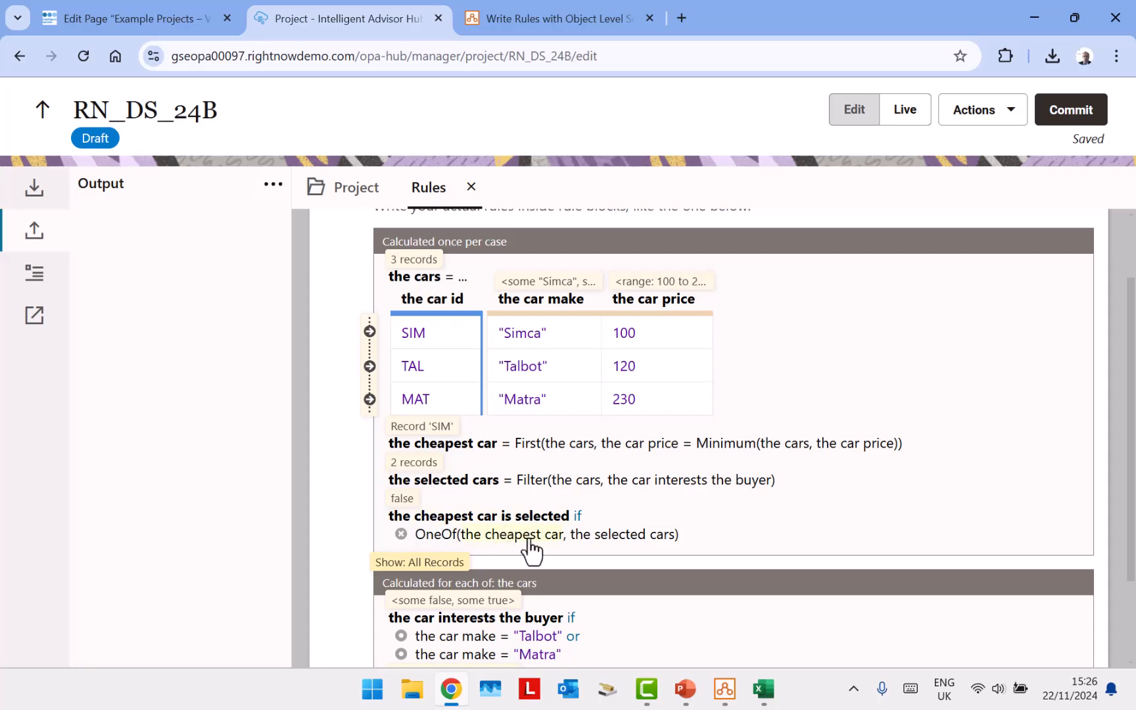
mouse_move(532, 545)
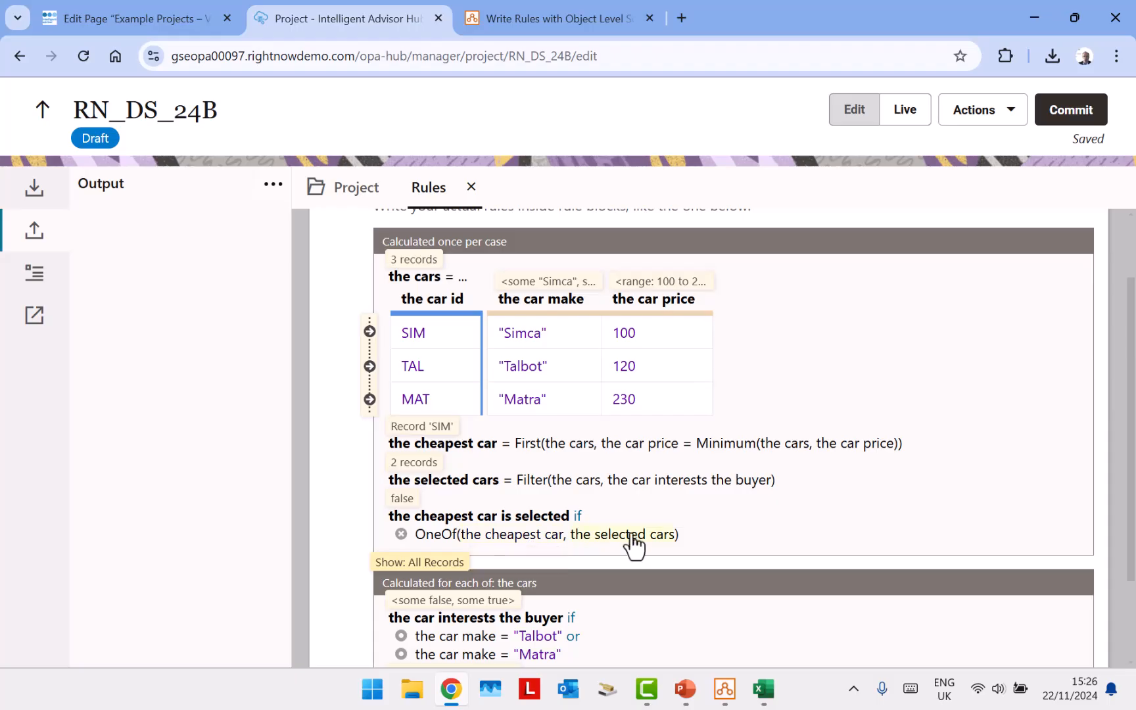
mouse_move(634, 546)
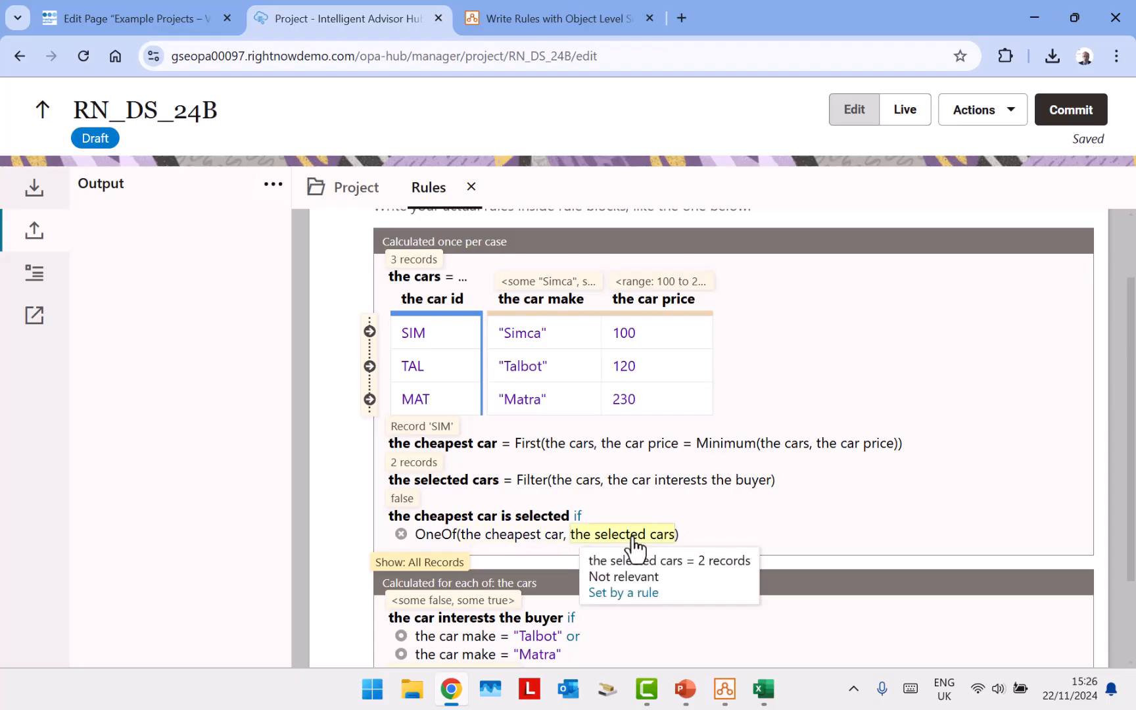
left_click(625, 593)
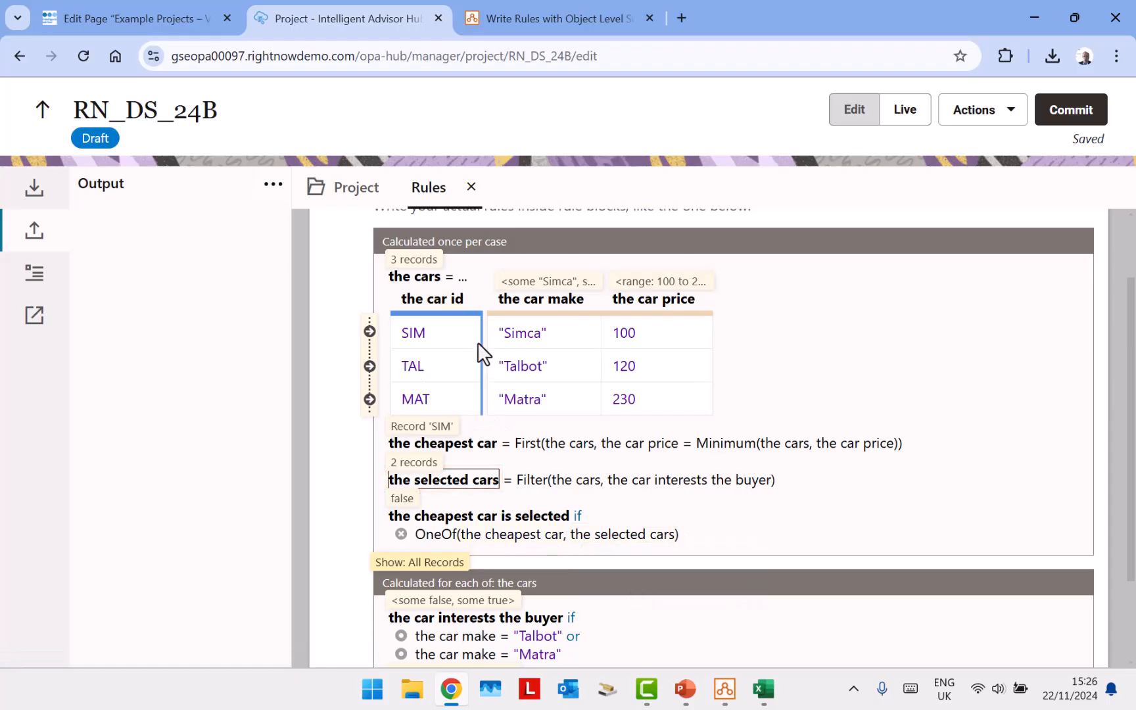
scroll(490, 348, "down", 2)
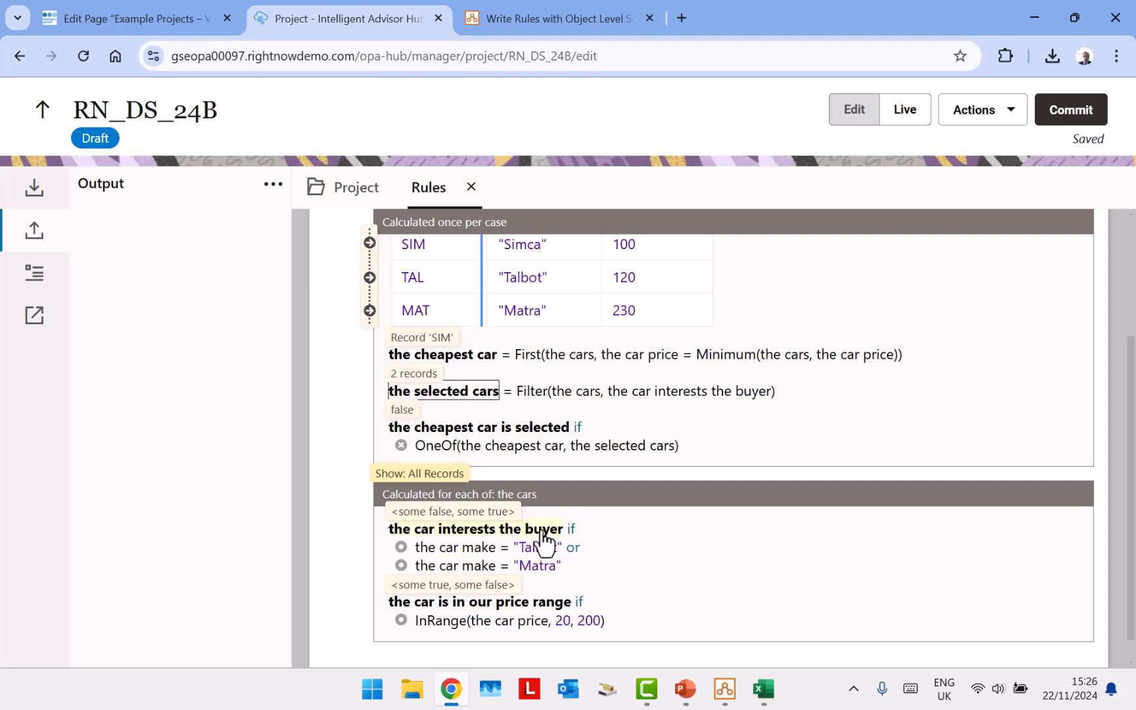
scroll(537, 541, "up", 2)
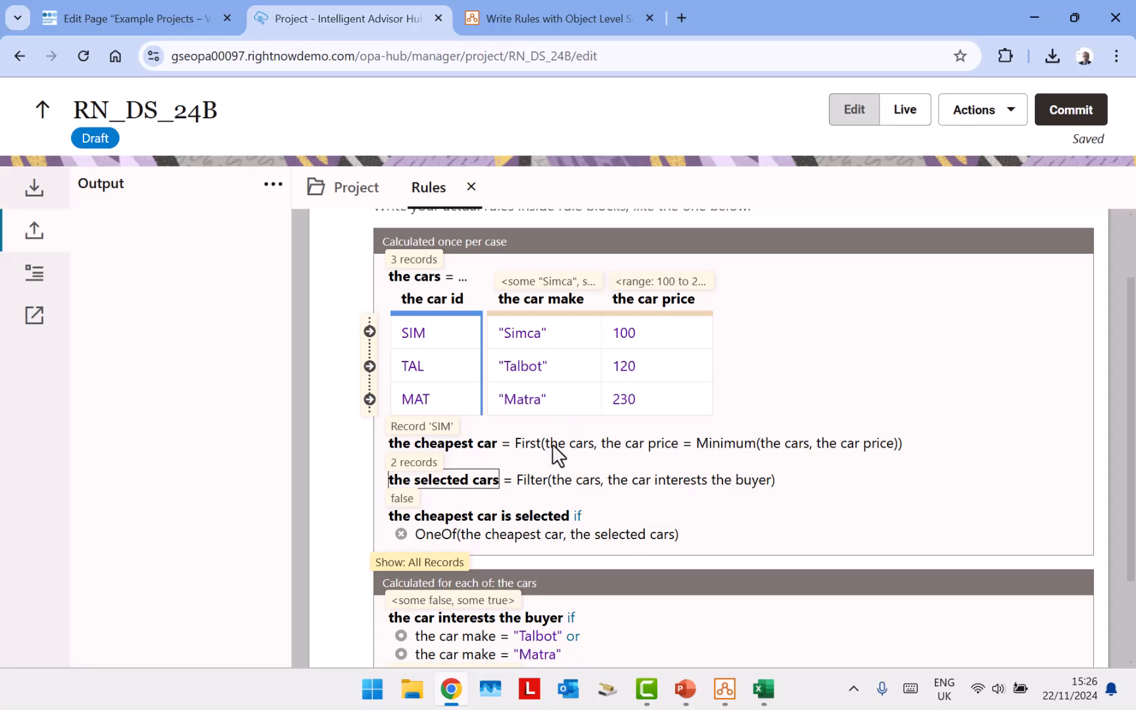
Step: Return to editing and change the second car make condition of the car interests the buyer rule to "Simca"
scroll(691, 421, "down", 2)
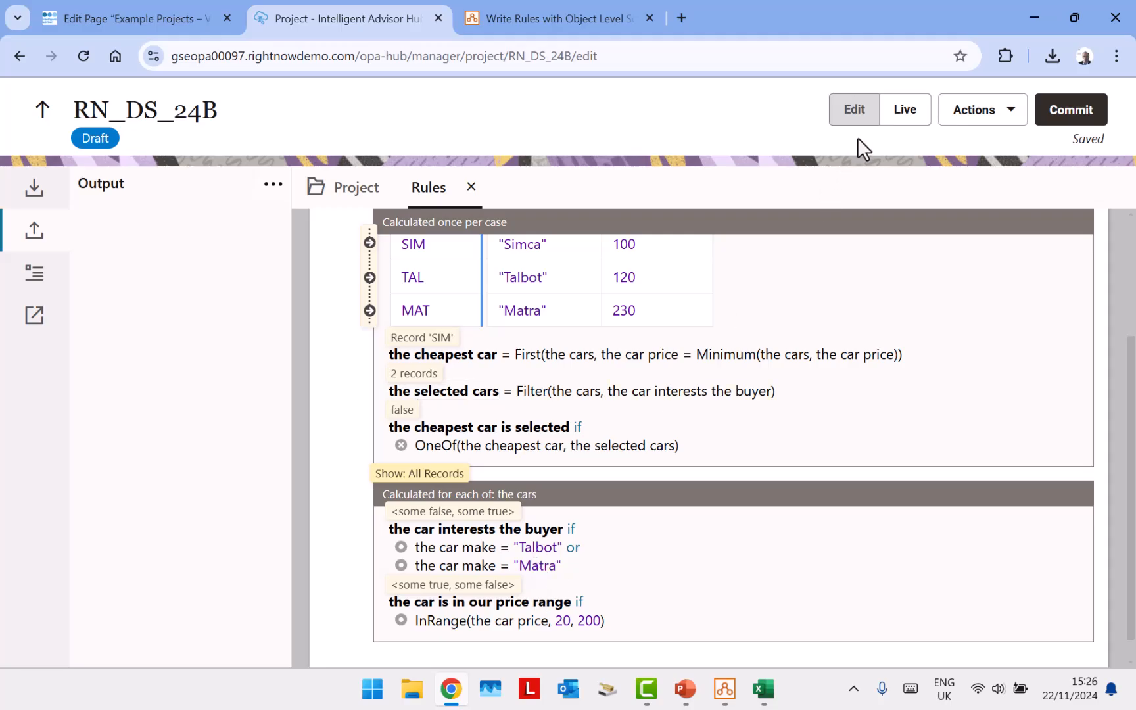
left_click(854, 109)
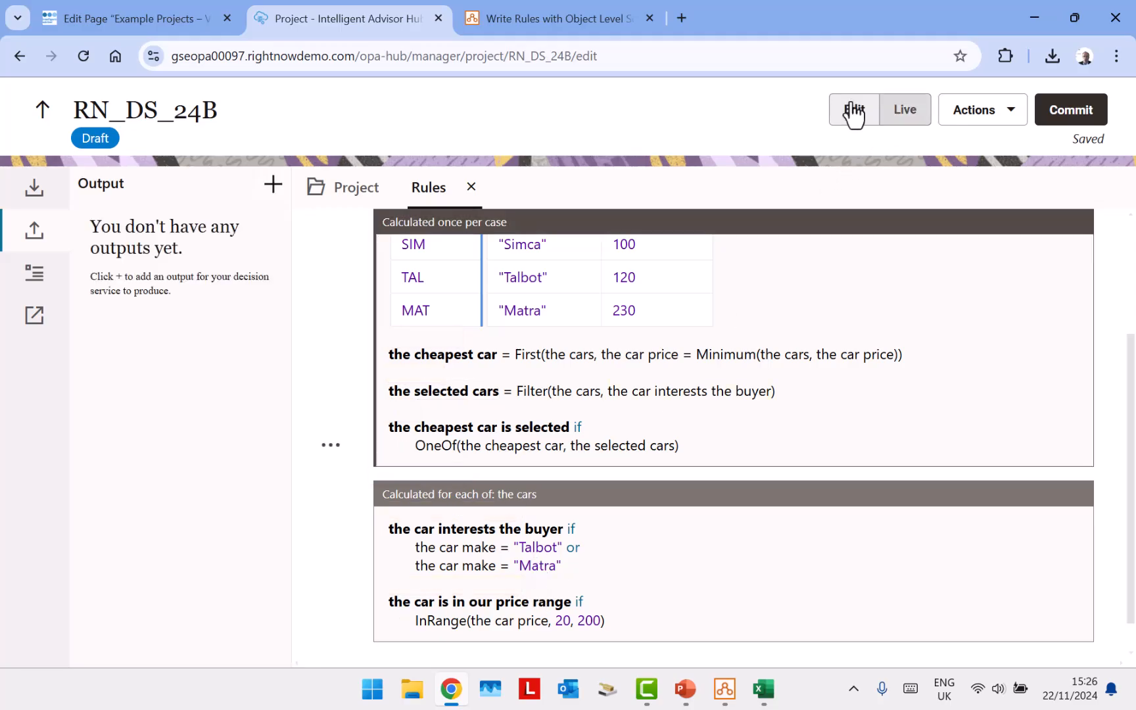
double_click(529, 564)
type("Simc")
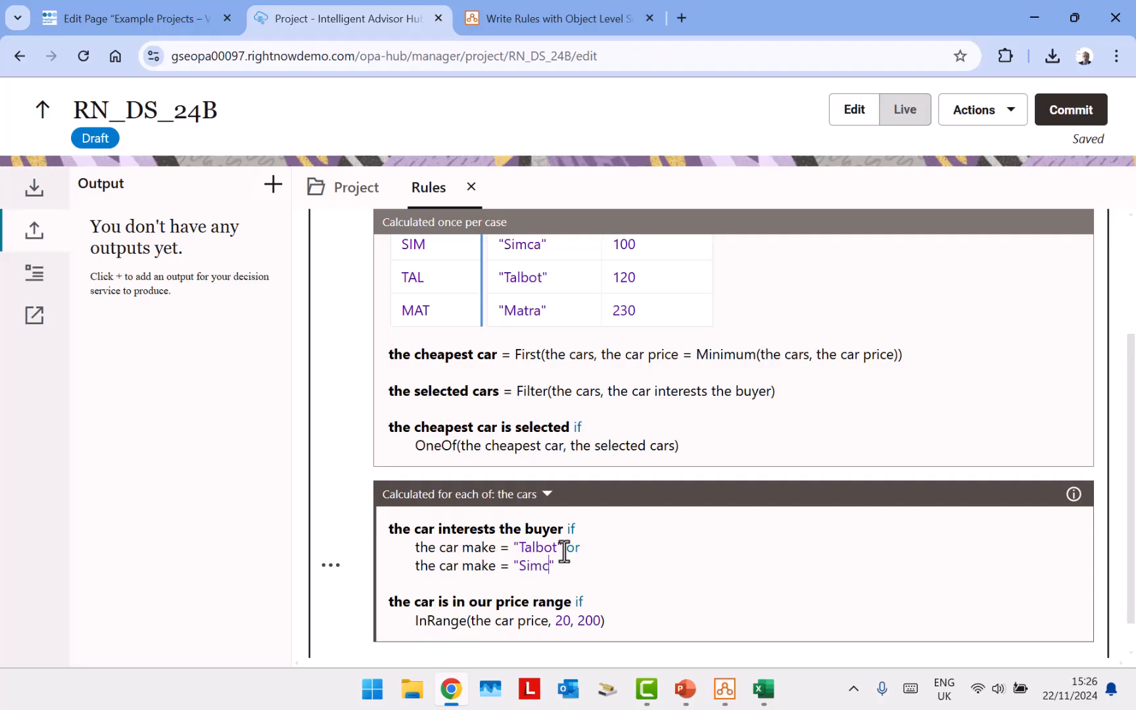
type("a")
Step: Evaluate the rules in live mode and trace the selected cars from the OneOf condition to the rule that sets them
left_click(902, 110)
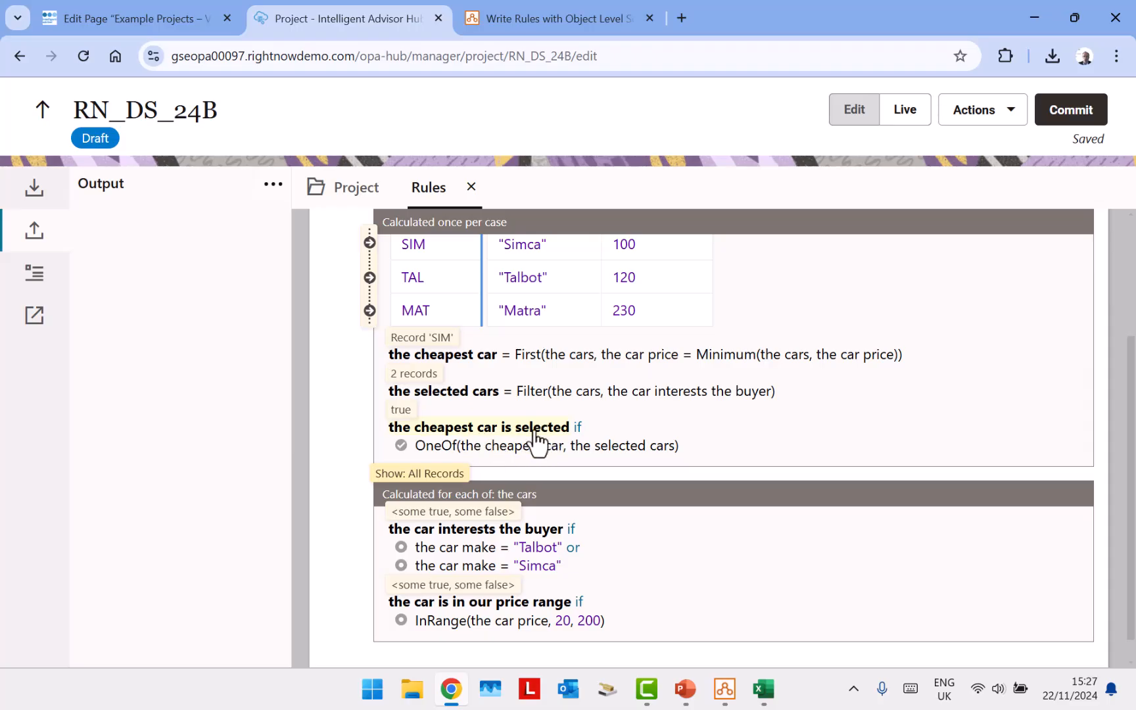
left_click(626, 458)
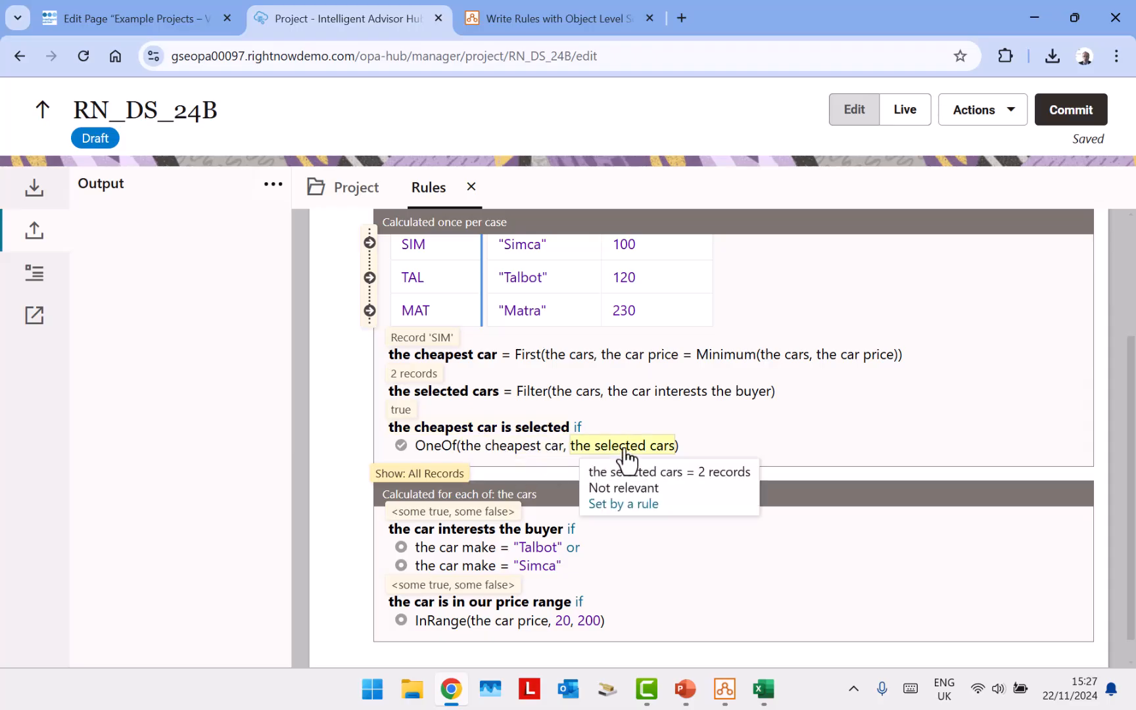
left_click(624, 504)
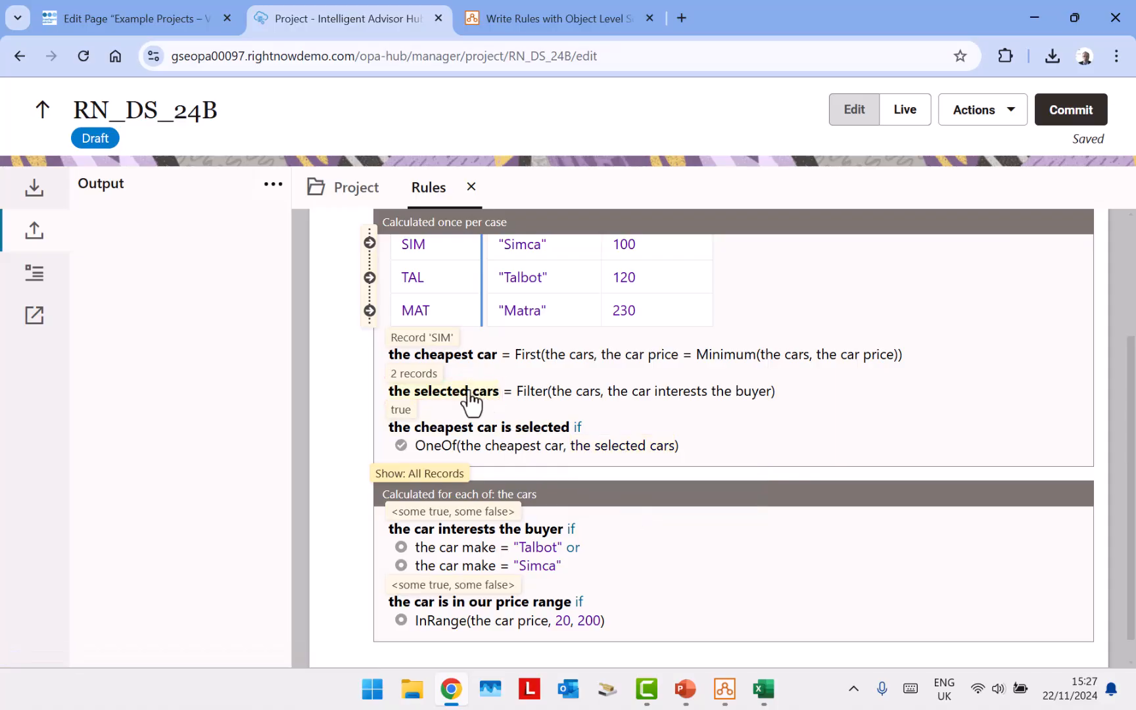
mouse_move(470, 397)
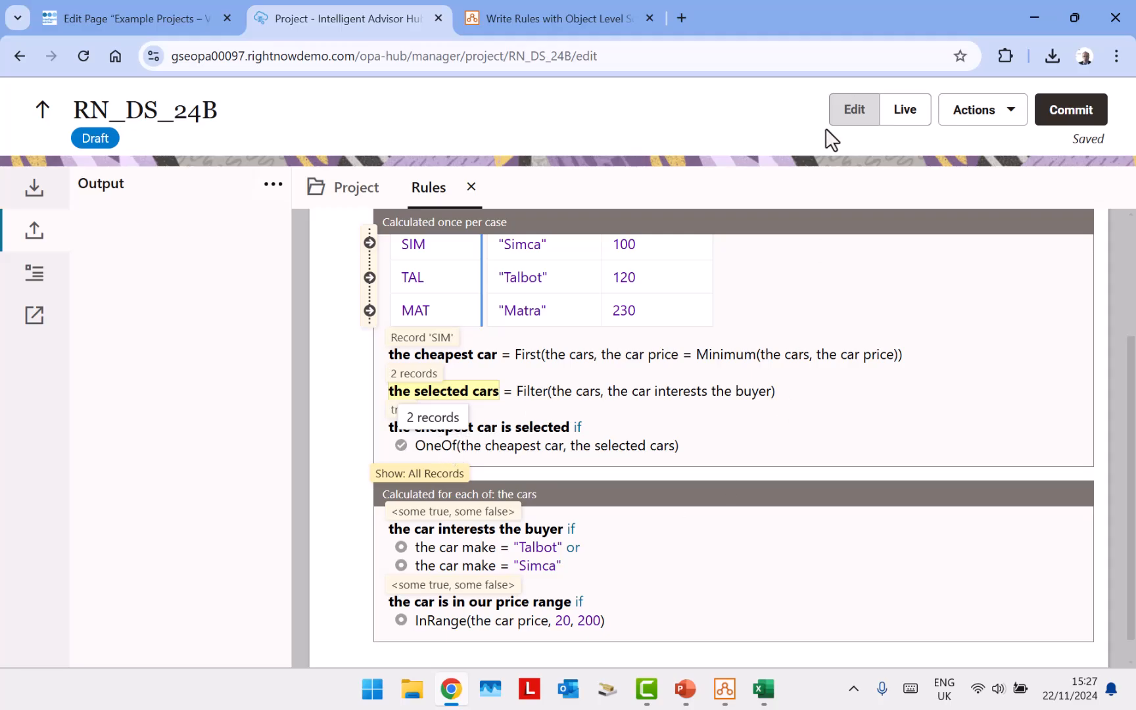
Step: Leave live mode and highlight the InRange expression of the price range rule with its limits 20 and 200
left_click(863, 118)
scroll(657, 355, "down", 1)
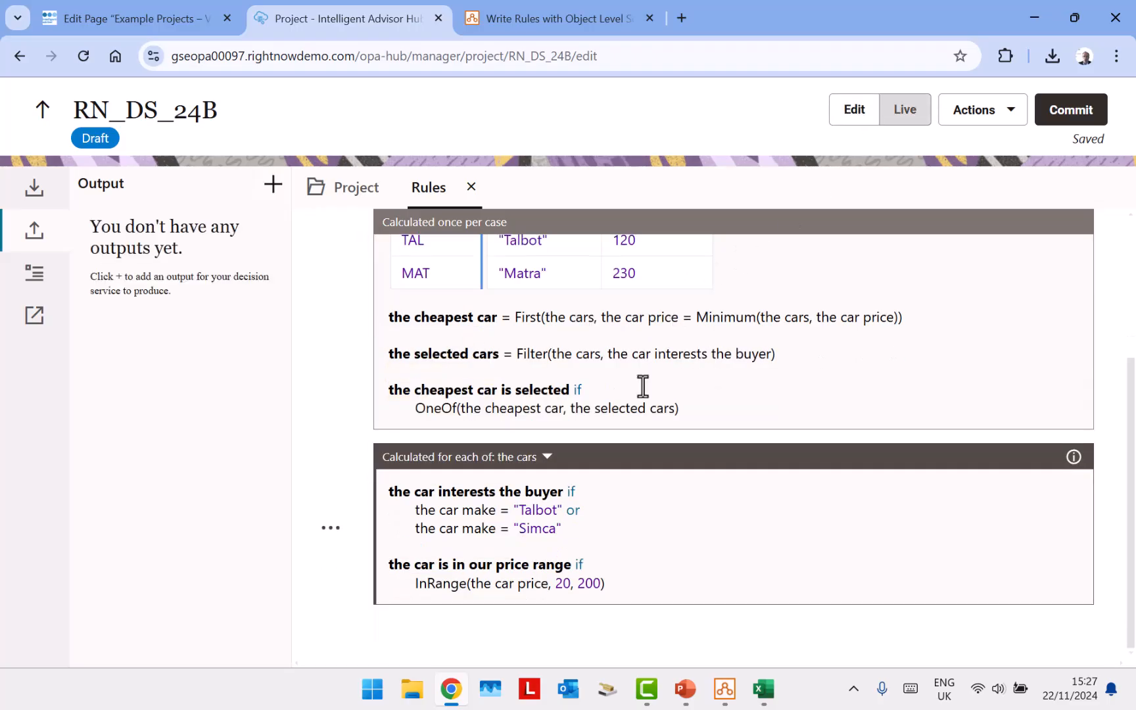
left_click_drag(413, 584, 653, 581)
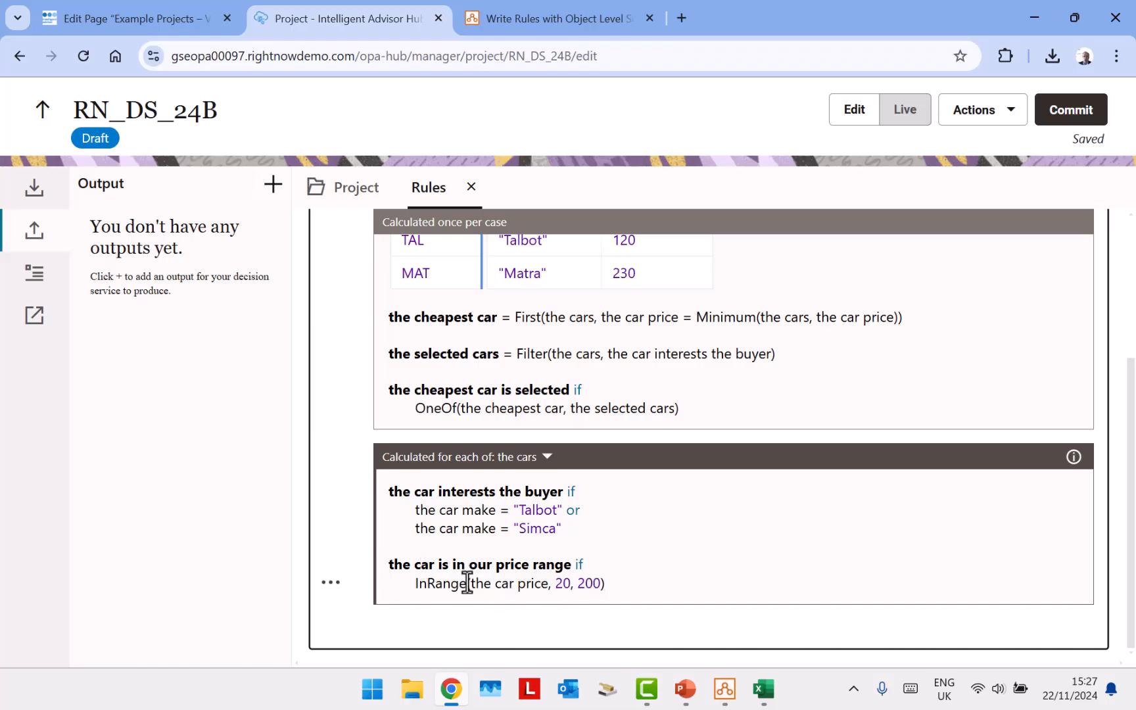
double_click(565, 584)
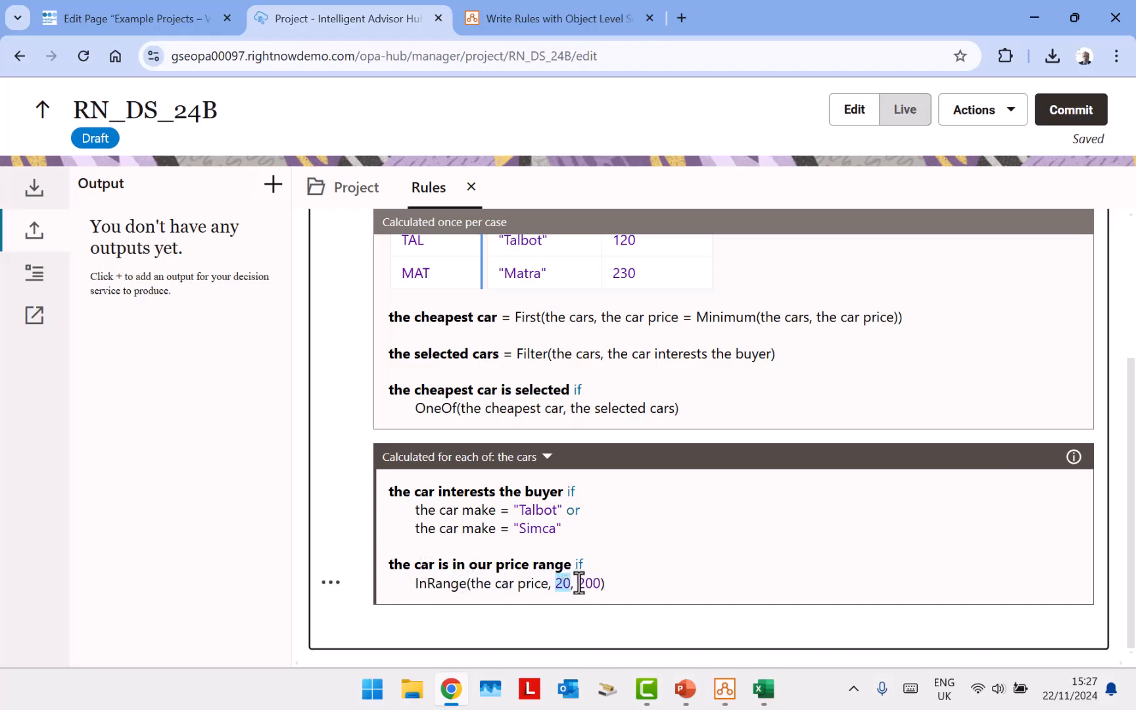
double_click(598, 585)
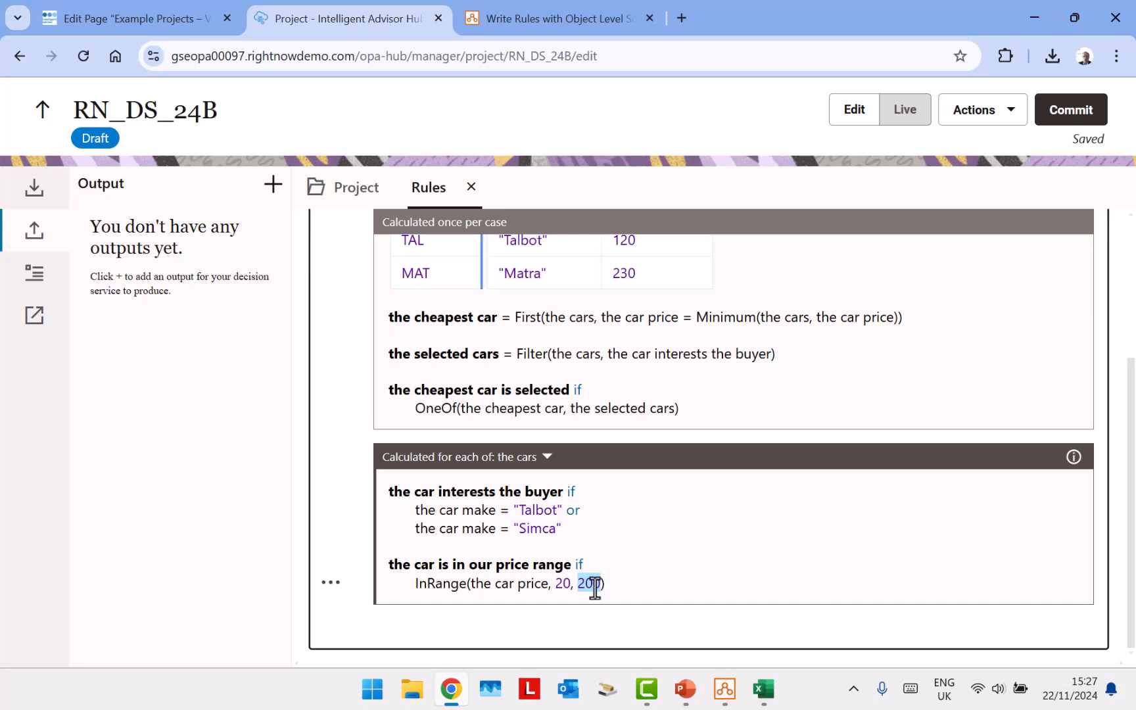
Step: Switch to the PowerPoint slide show and advance from the InRange and OneOf slide to the Branching slide
mouse_move(685, 687)
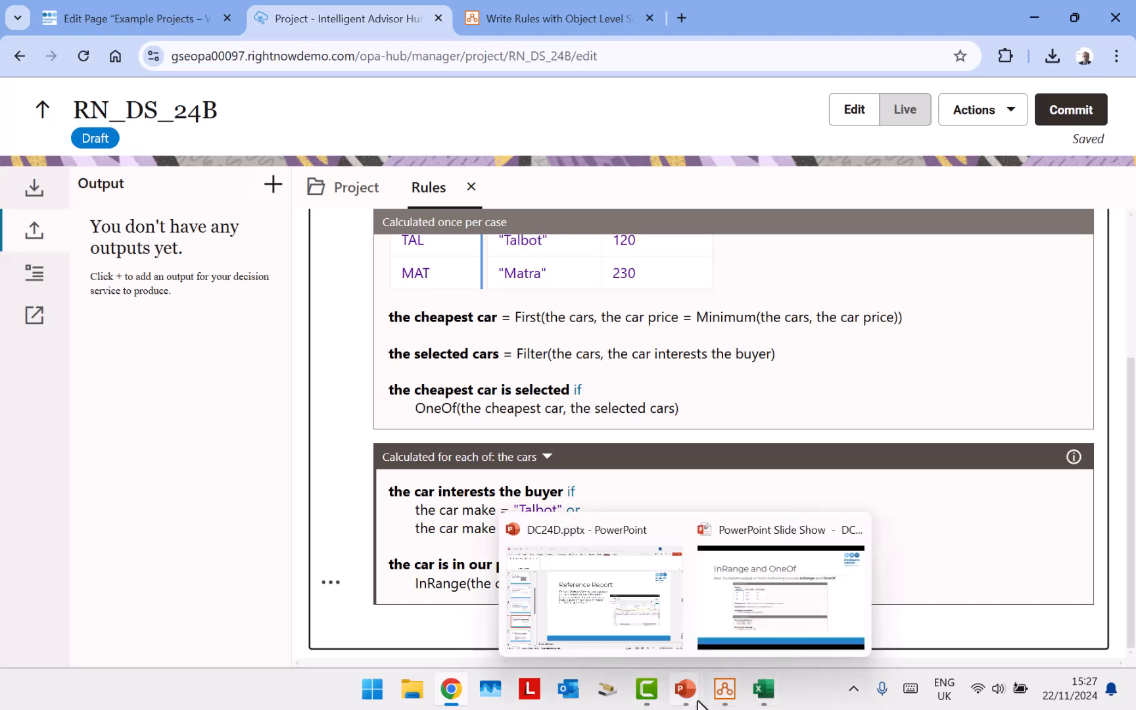
left_click(747, 641)
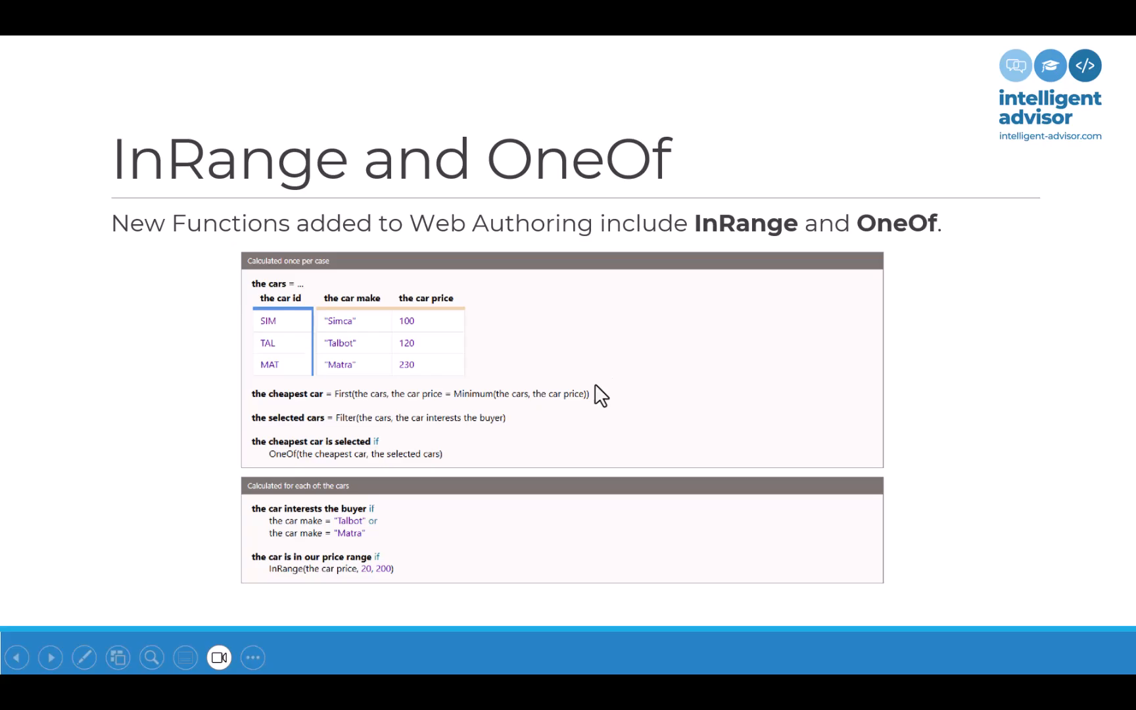
left_click(684, 313)
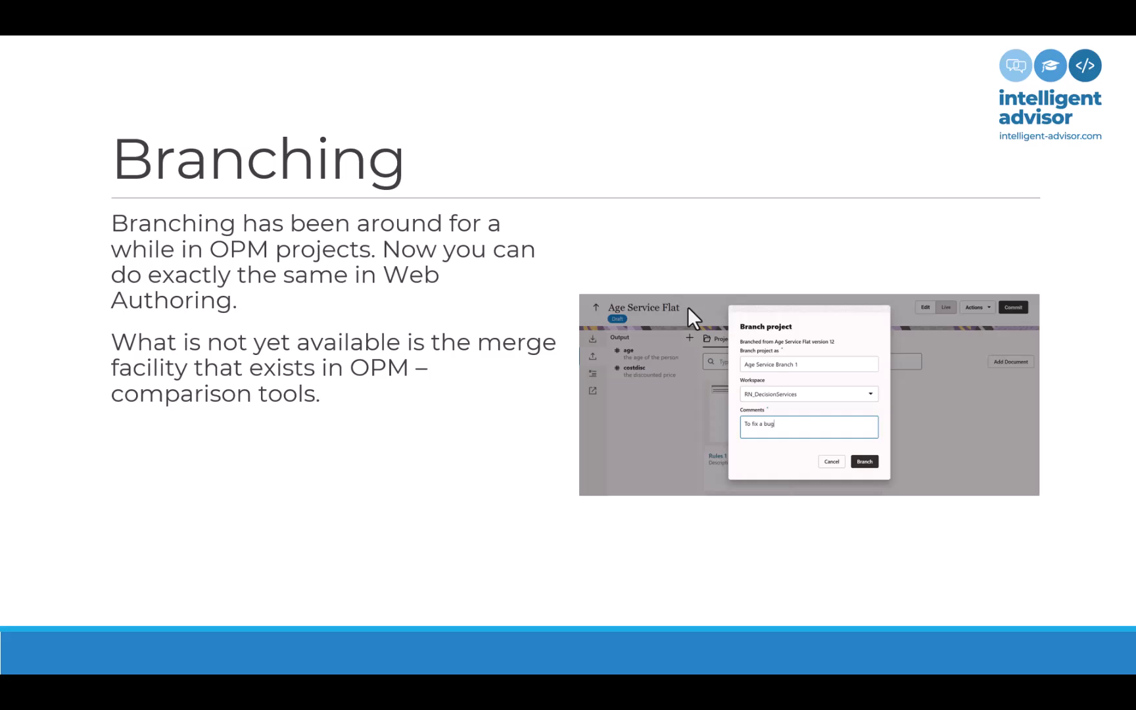
Step: Switch to Intelligent Advisor Hub in Chrome and open the Chapter 7 - Object Rules project from the projects list
key("alt+Tab")
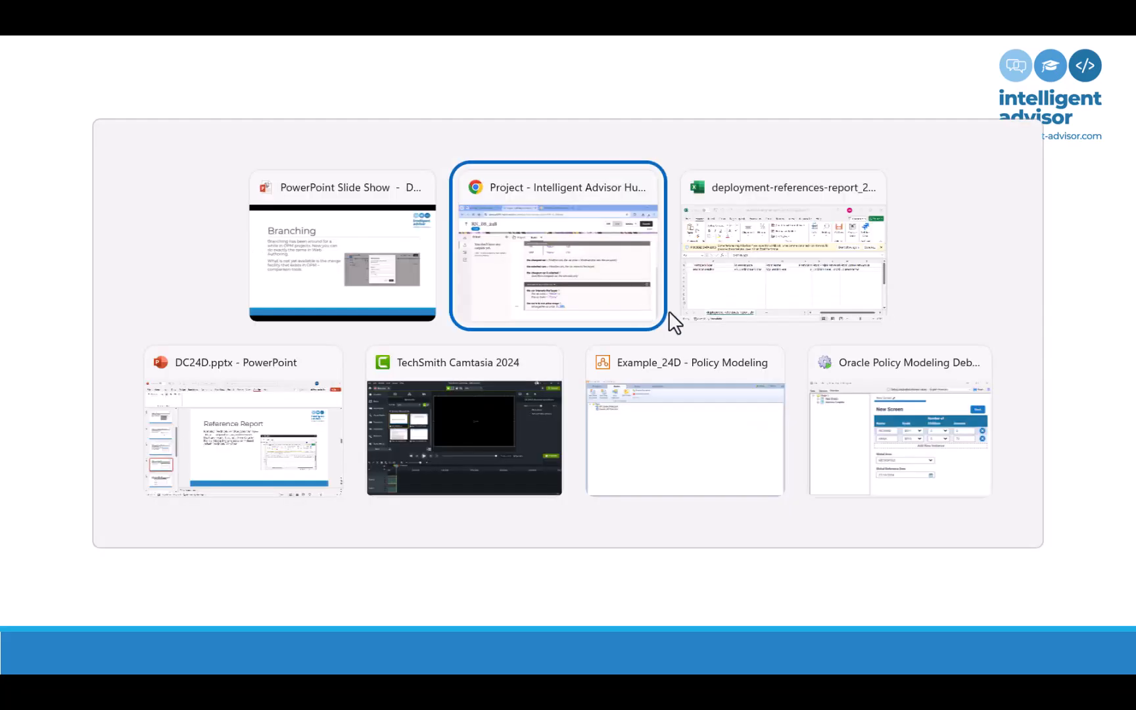
left_click(36, 110)
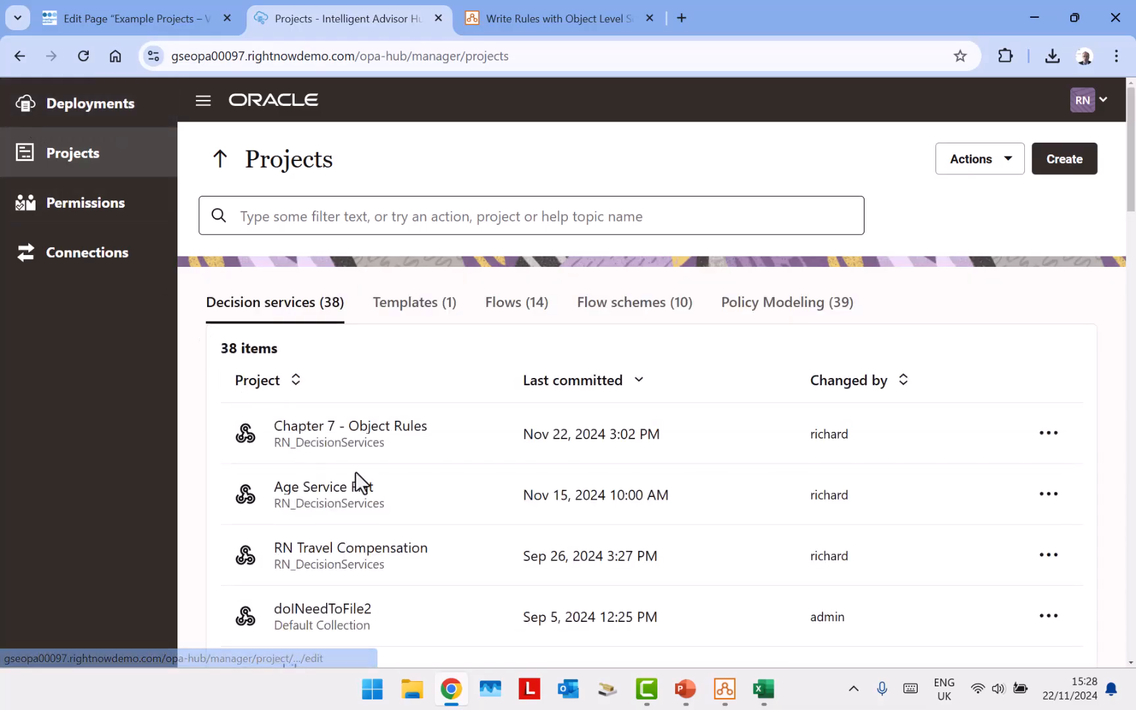
left_click(370, 429)
Step: Branch the Chapter 7 - Object Rules project as RN DEMO BRANCH
left_click(1012, 116)
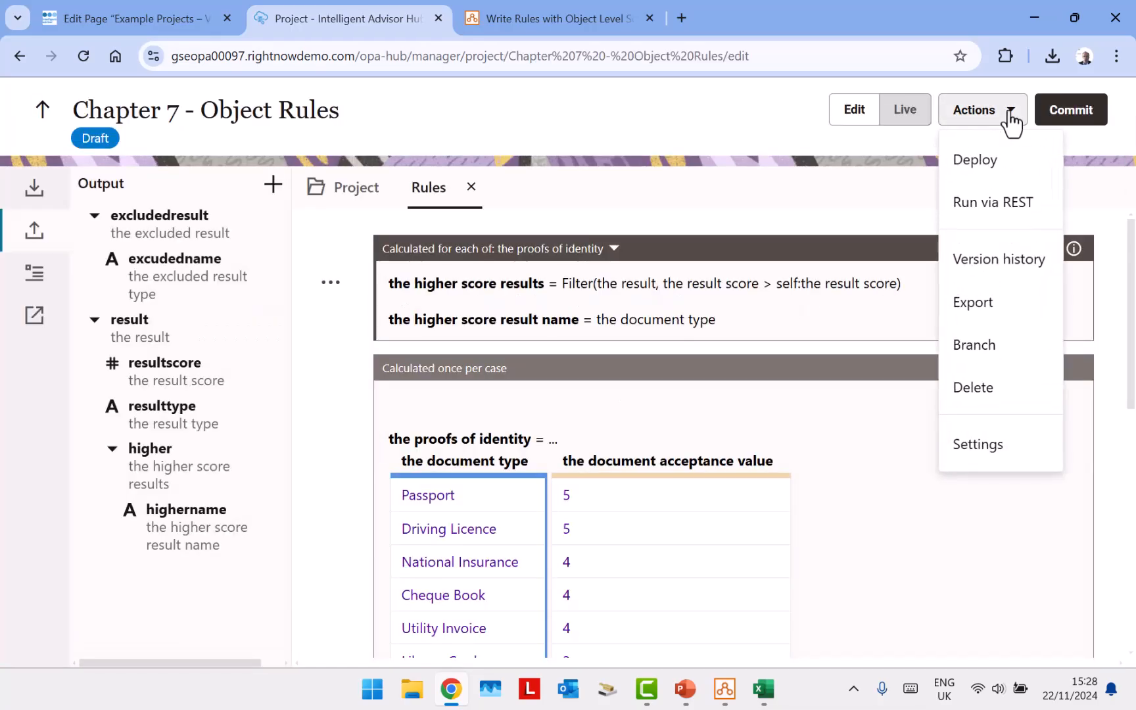
left_click(1014, 360)
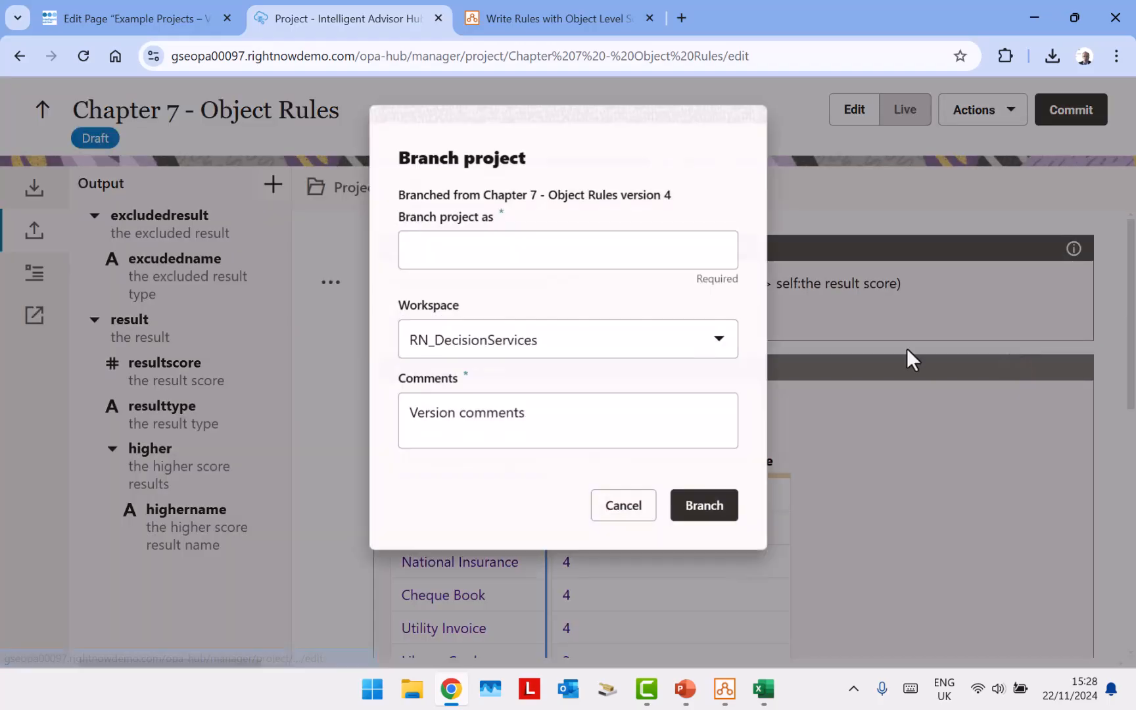
type("RN DEMO BRA")
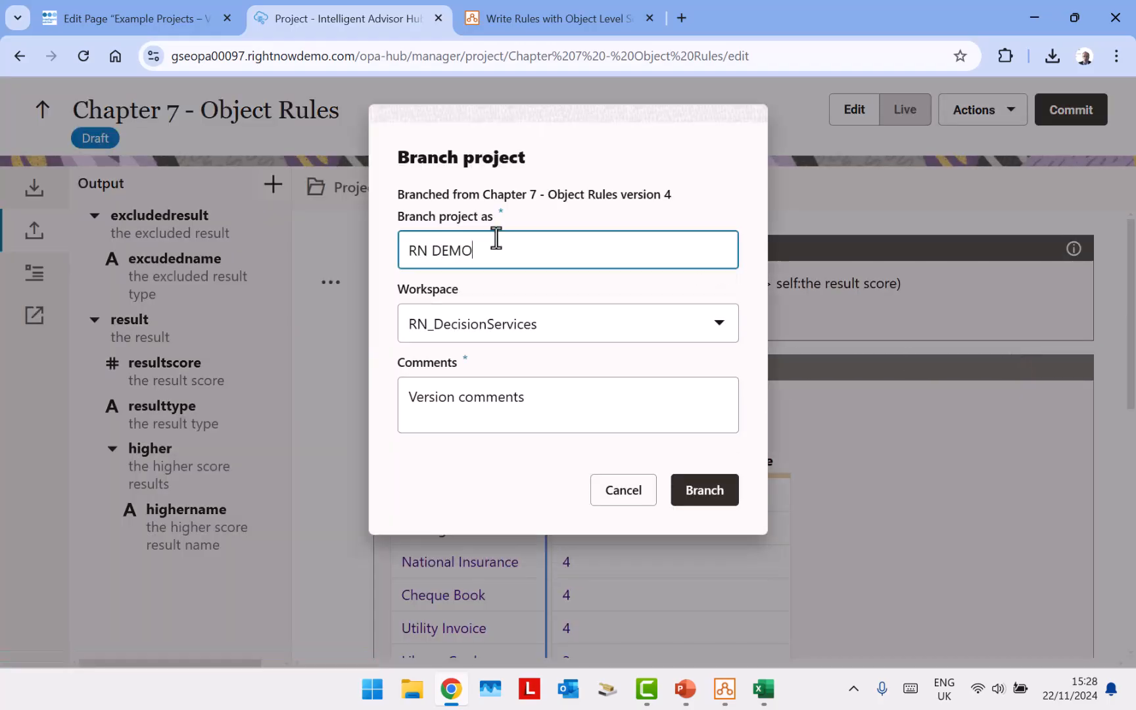
type("NK")
key("BackSpace")
type("CH")
left_click(704, 493)
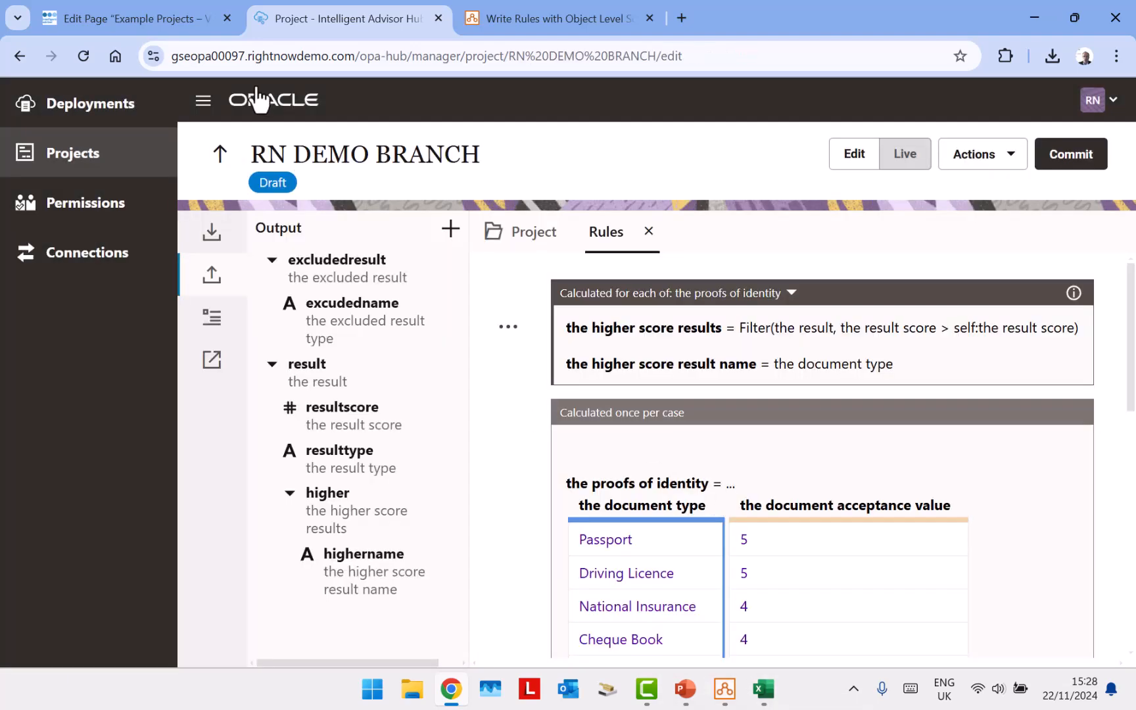
Step: Return to the projects list, reopen RN DEMO BRANCH and show its version history
left_click(221, 156)
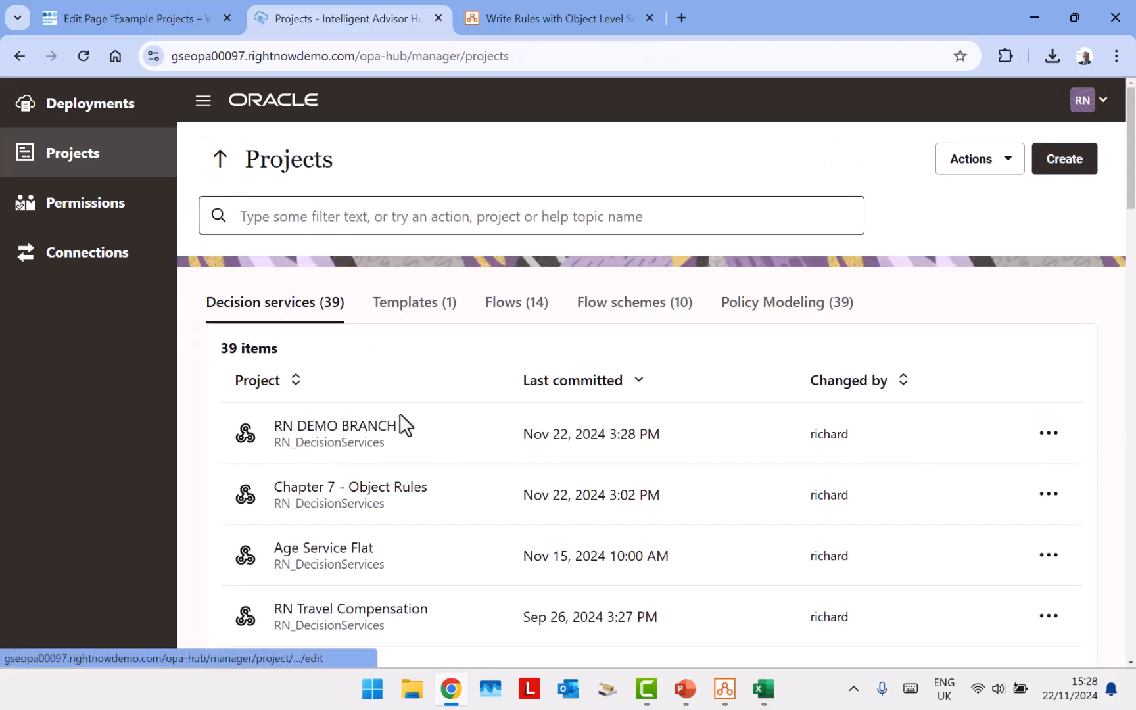
left_click(350, 435)
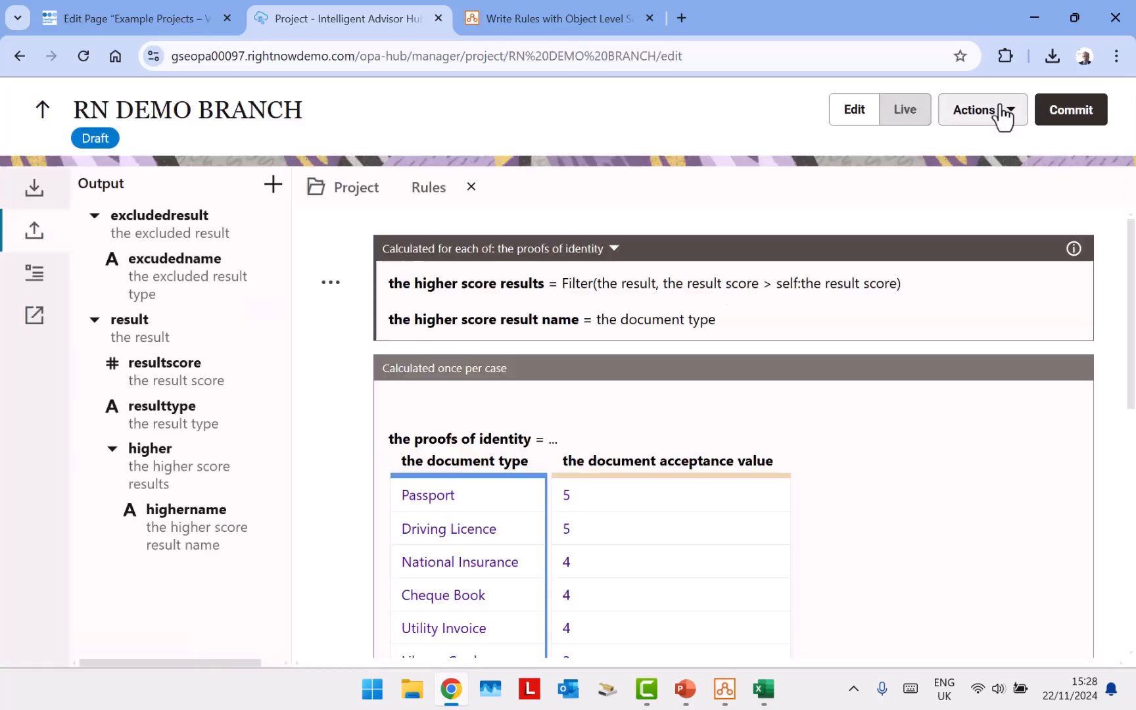
left_click(1002, 115)
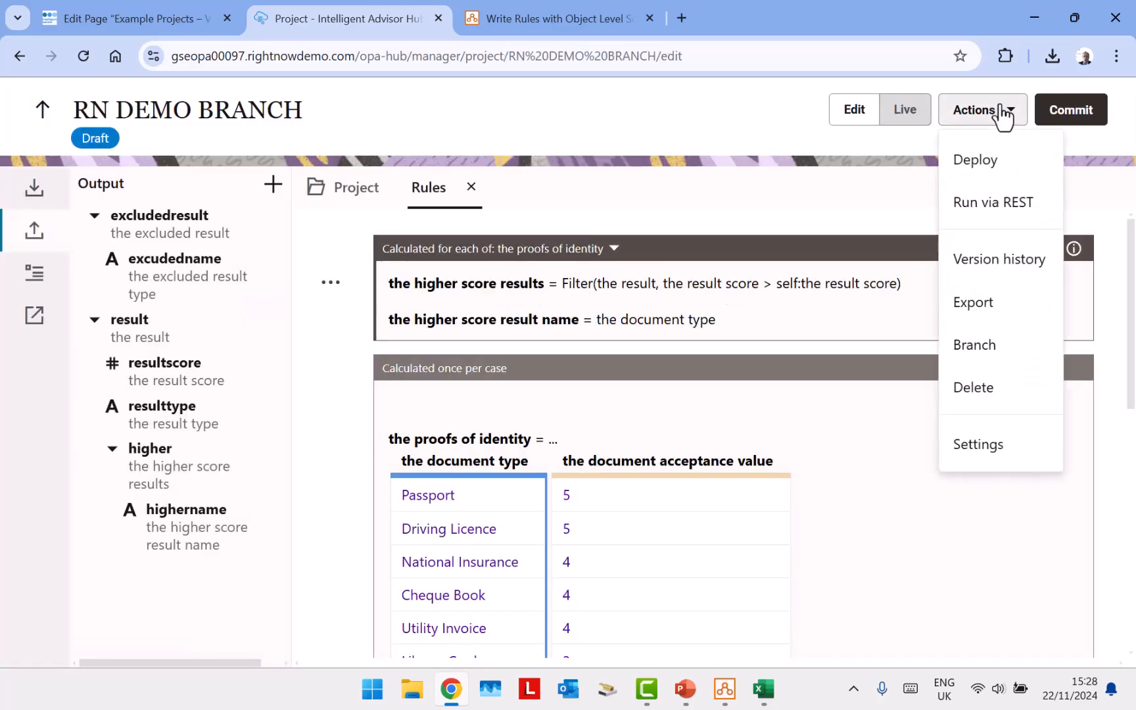
left_click(1029, 262)
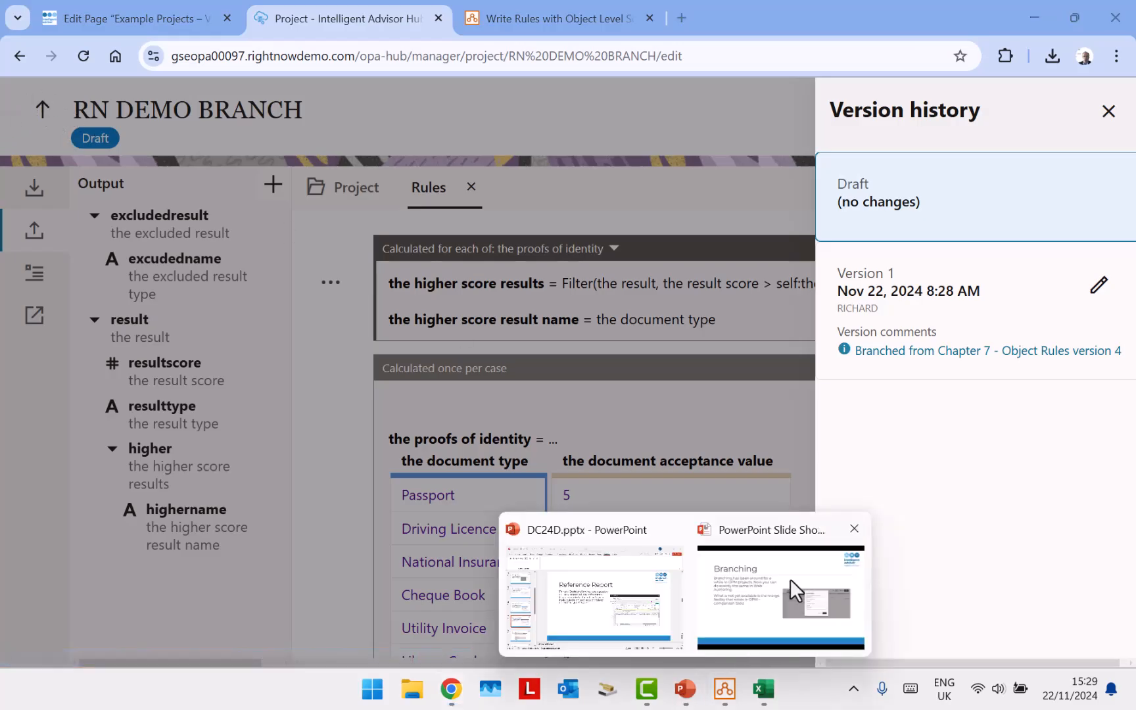
Step: Switch to the PowerPoint slide show and advance it to the Templates slide
left_click(791, 582)
left_click(612, 306)
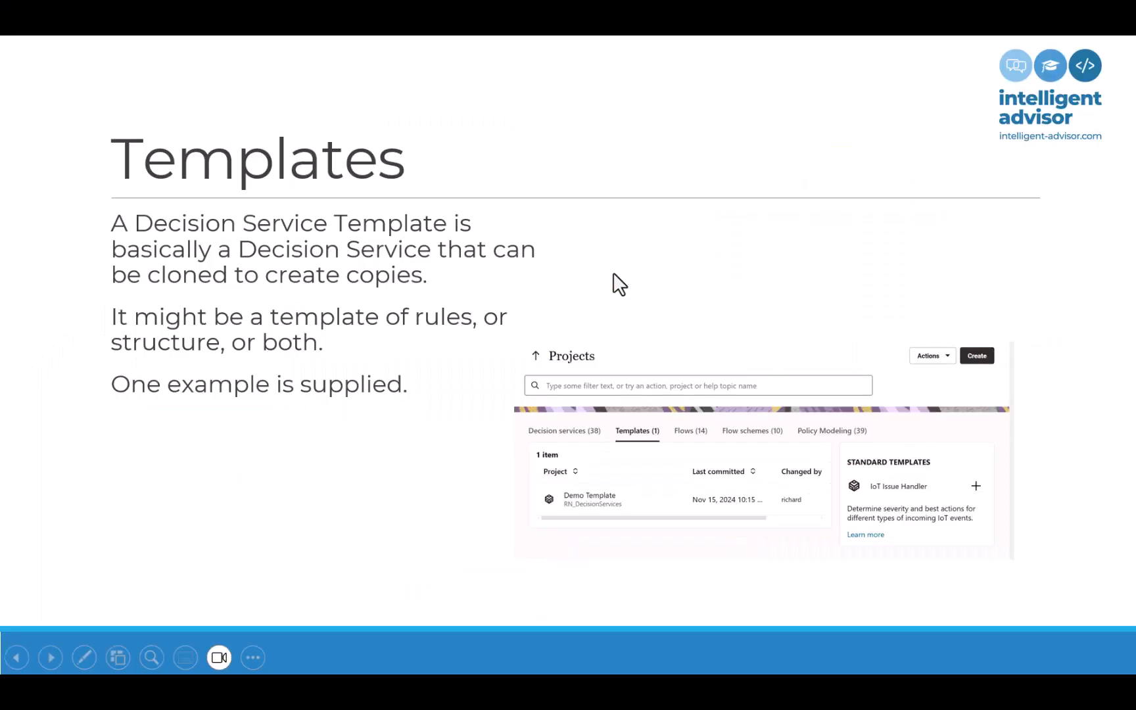
Step: Switch back to Intelligent Advisor Hub in Chrome, close the version history and show the templates among the projects
key("super+Tab")
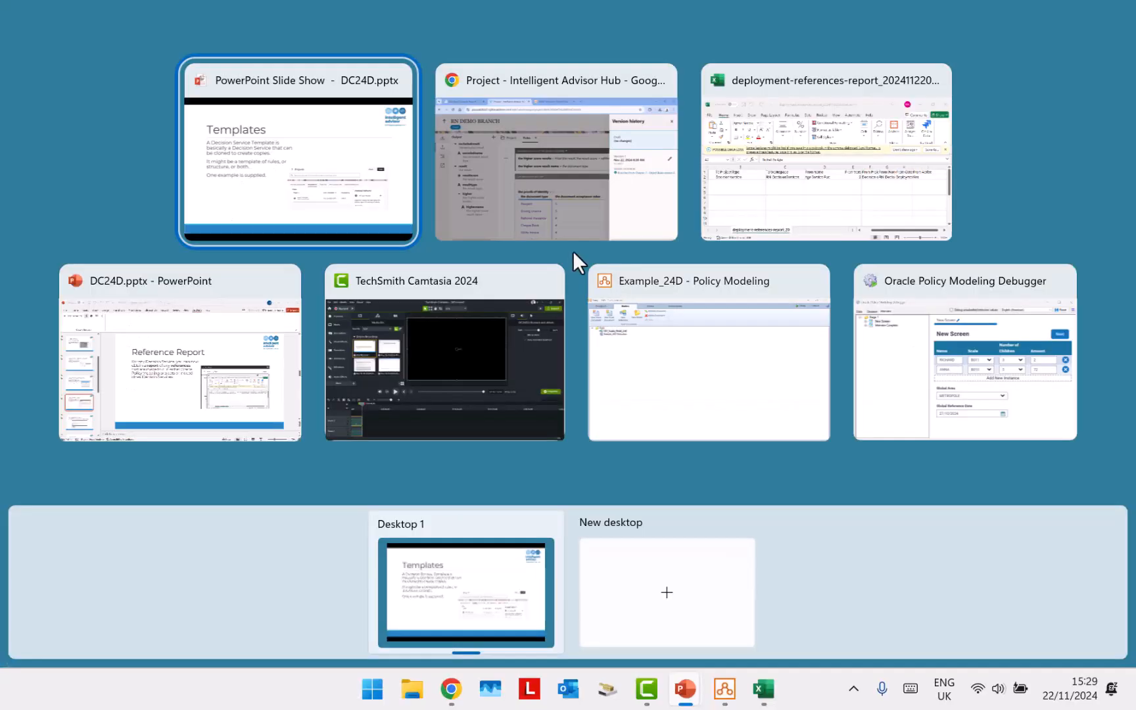
key("alt+Tab")
left_click(641, 253)
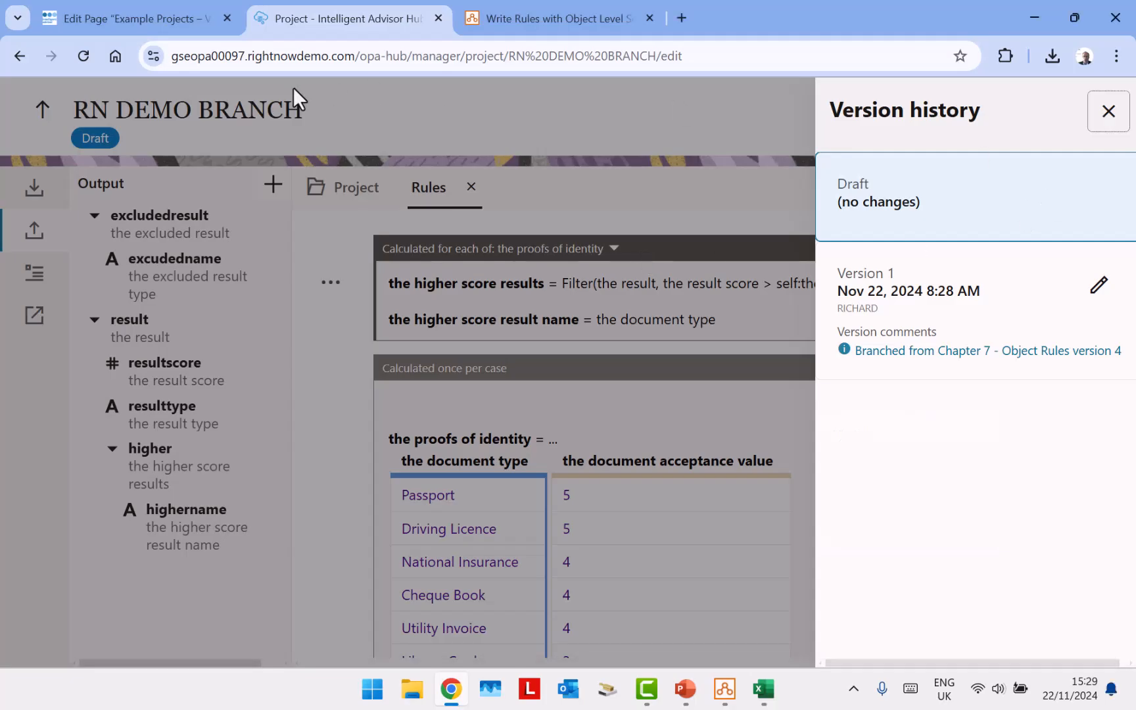
left_click(46, 104)
left_click(42, 111)
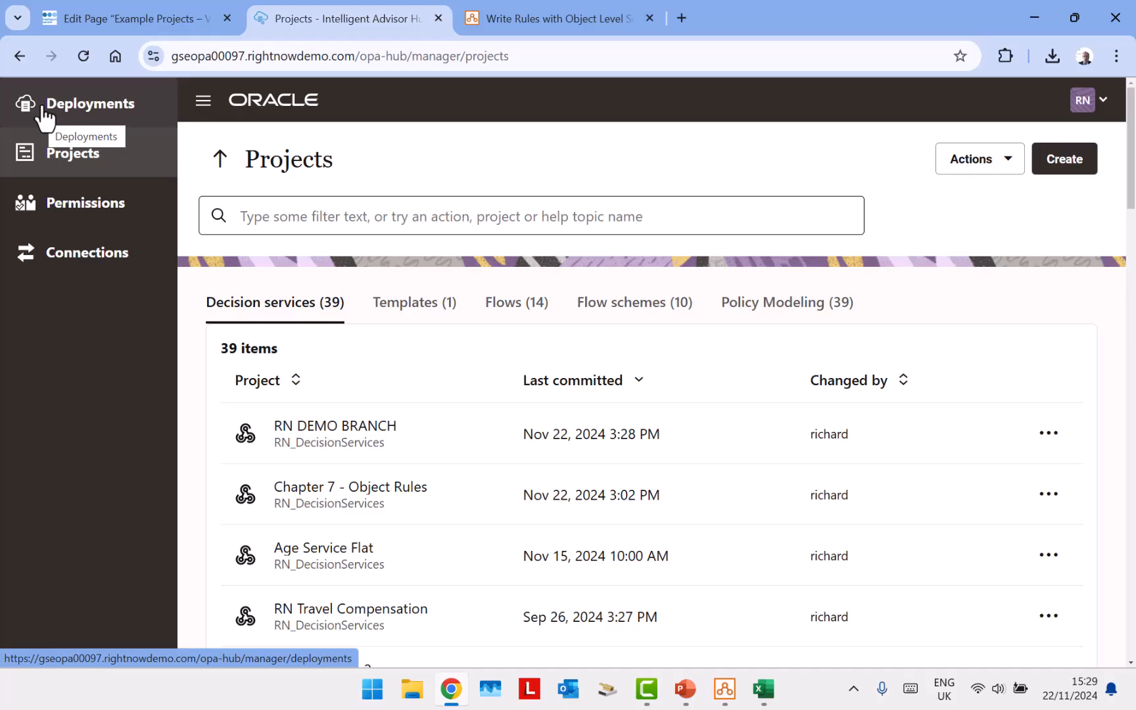
left_click(406, 313)
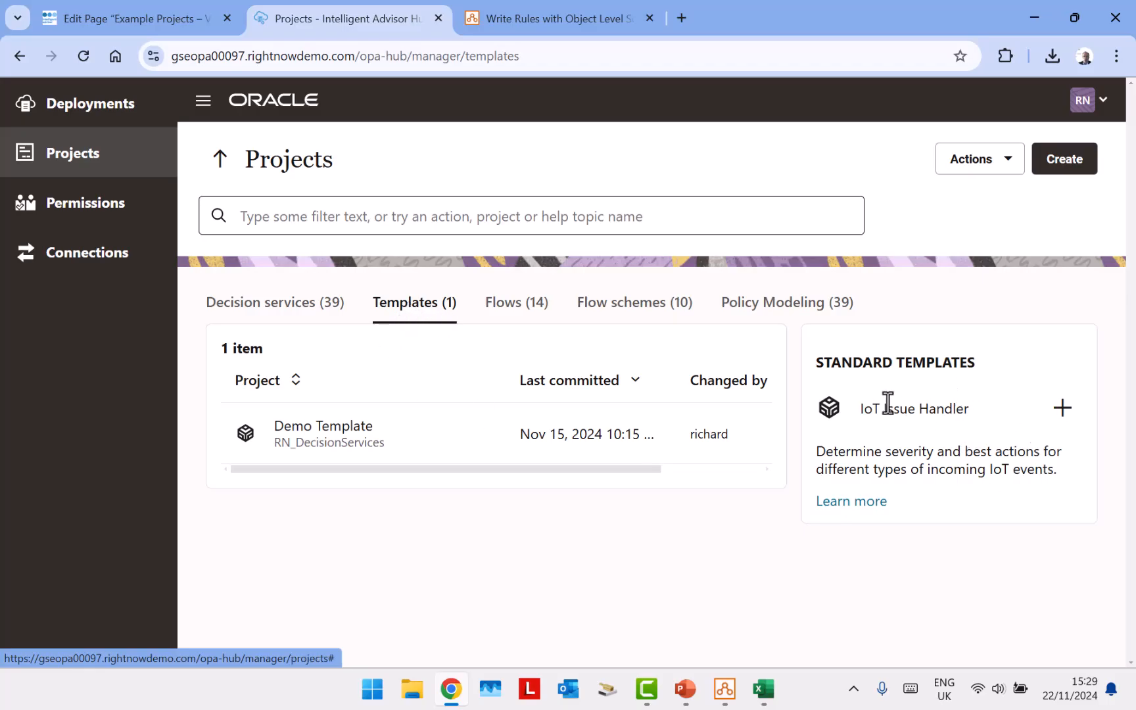
Step: Start a new decision service from the IoT Issue Handler standard template and look through its supplied rules
left_click(1068, 421)
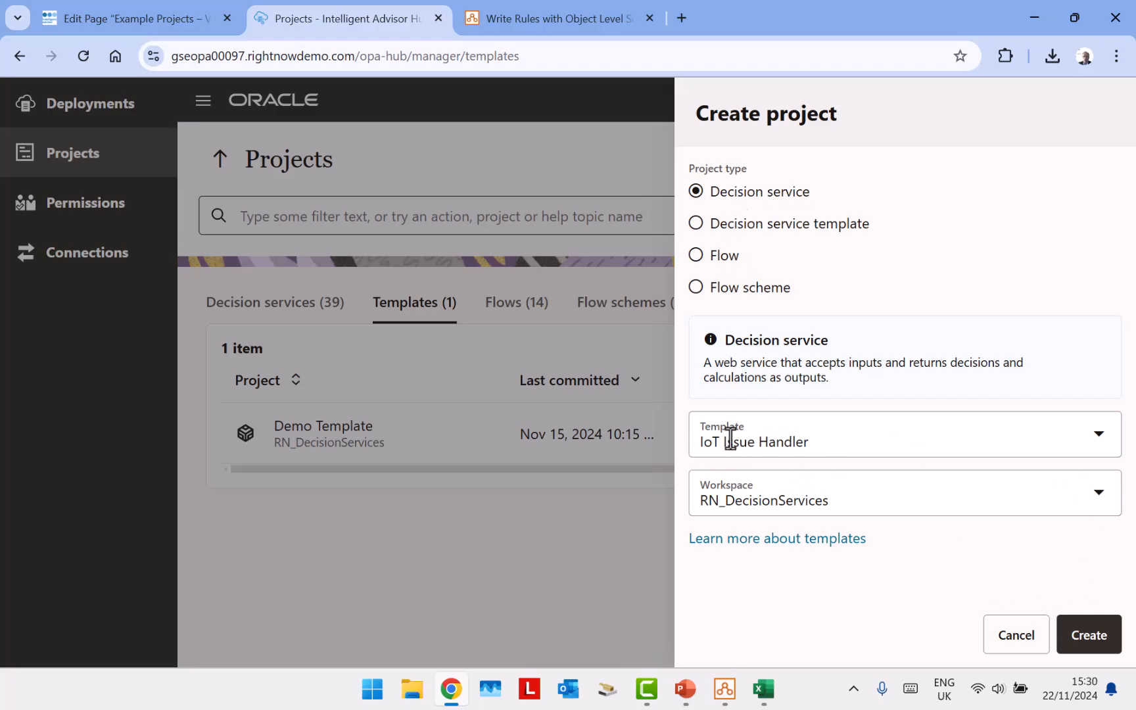
left_click(1086, 648)
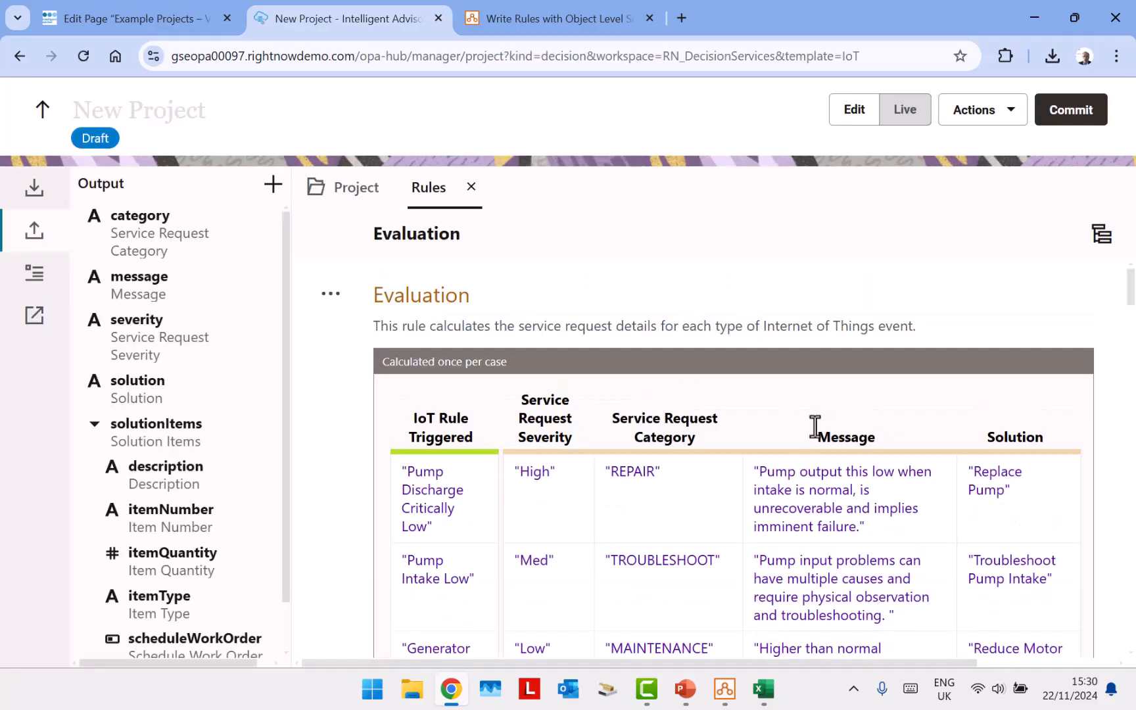
scroll(799, 400, "down", 10)
scroll(789, 406, "up", 7)
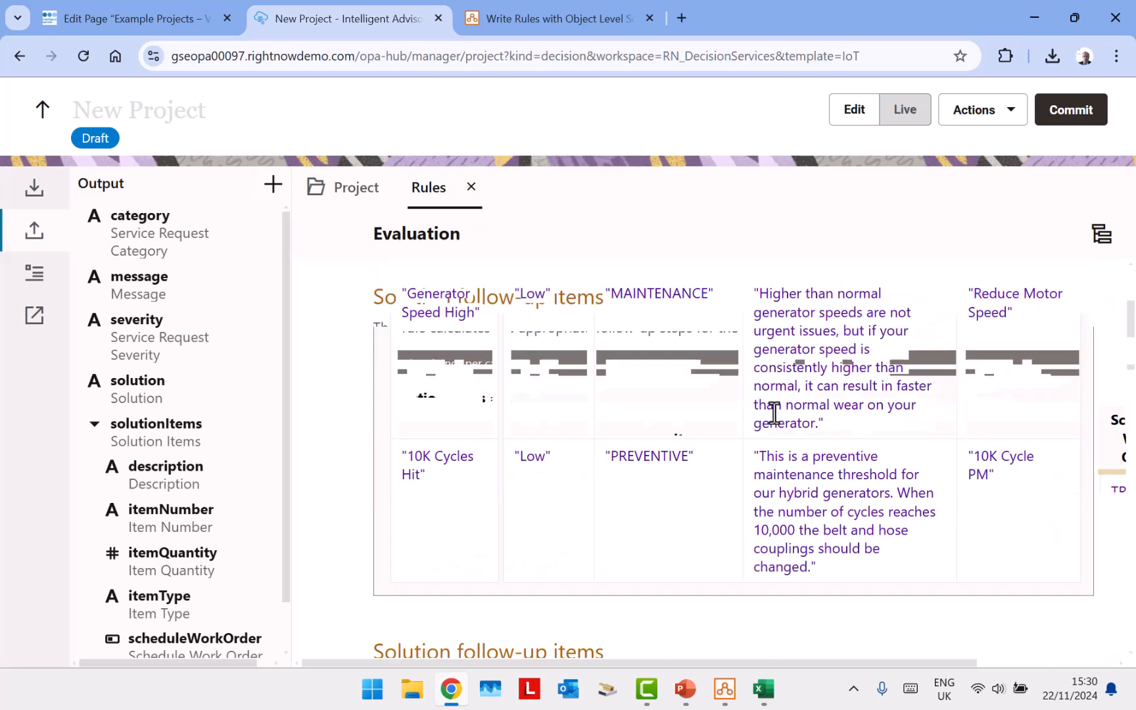
Step: Leave the new IoT project and open the Demo Template from the list of templates
left_click(41, 111)
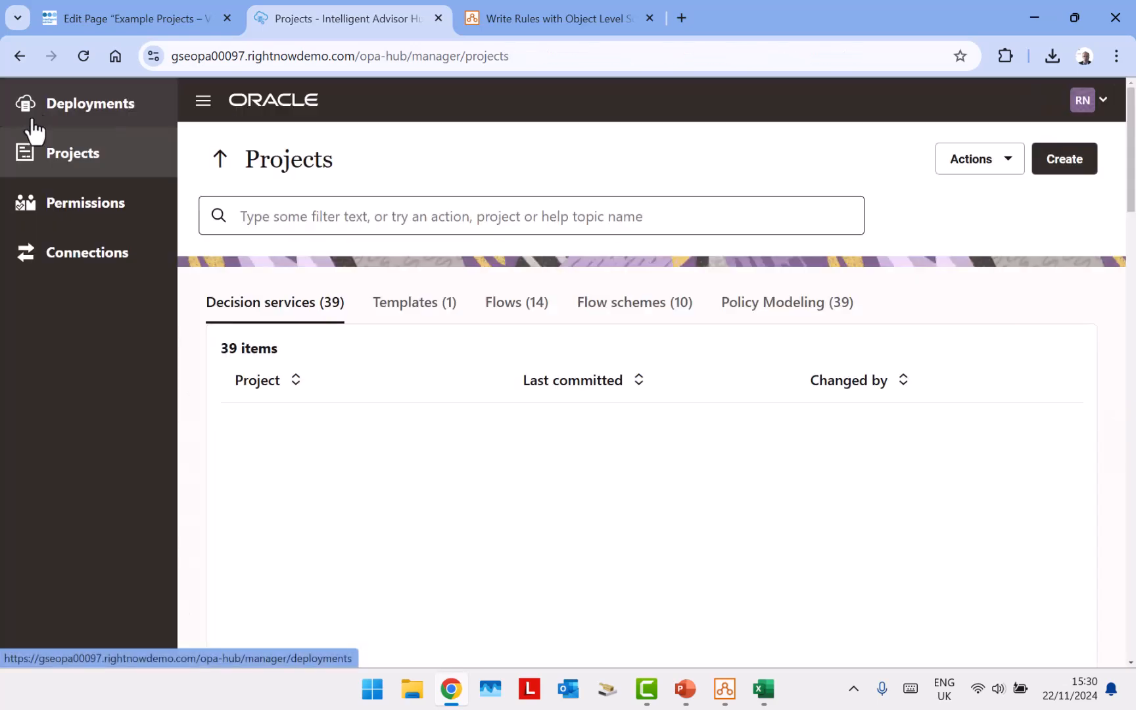
left_click(402, 314)
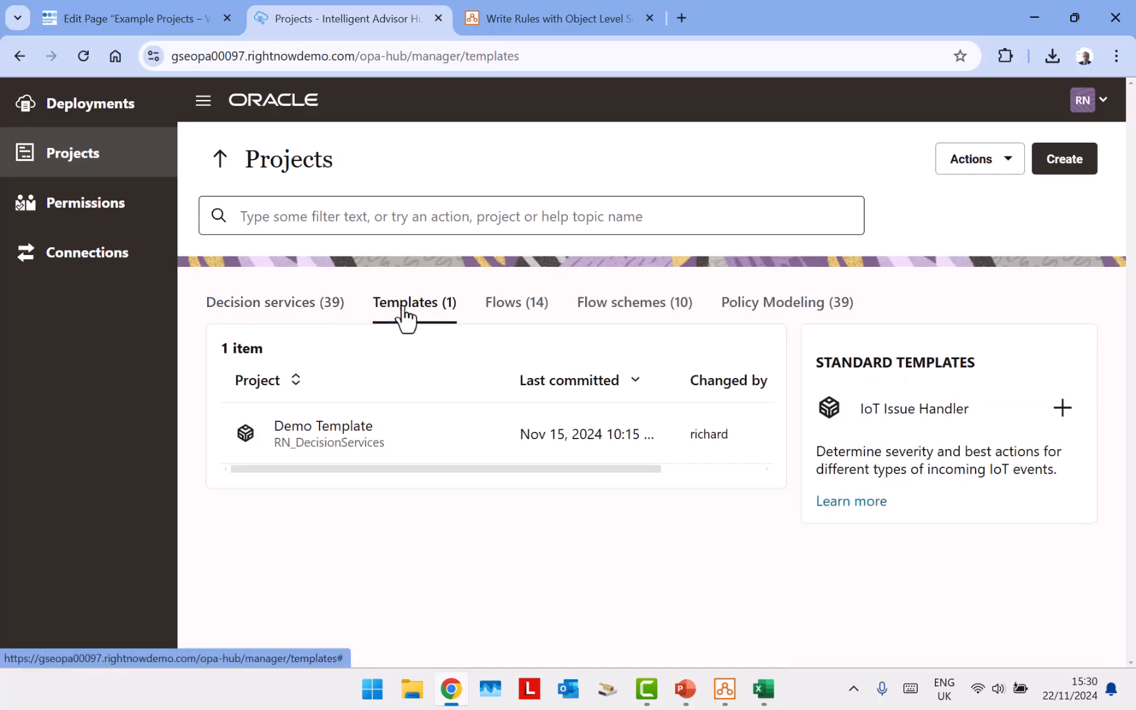
left_click(315, 432)
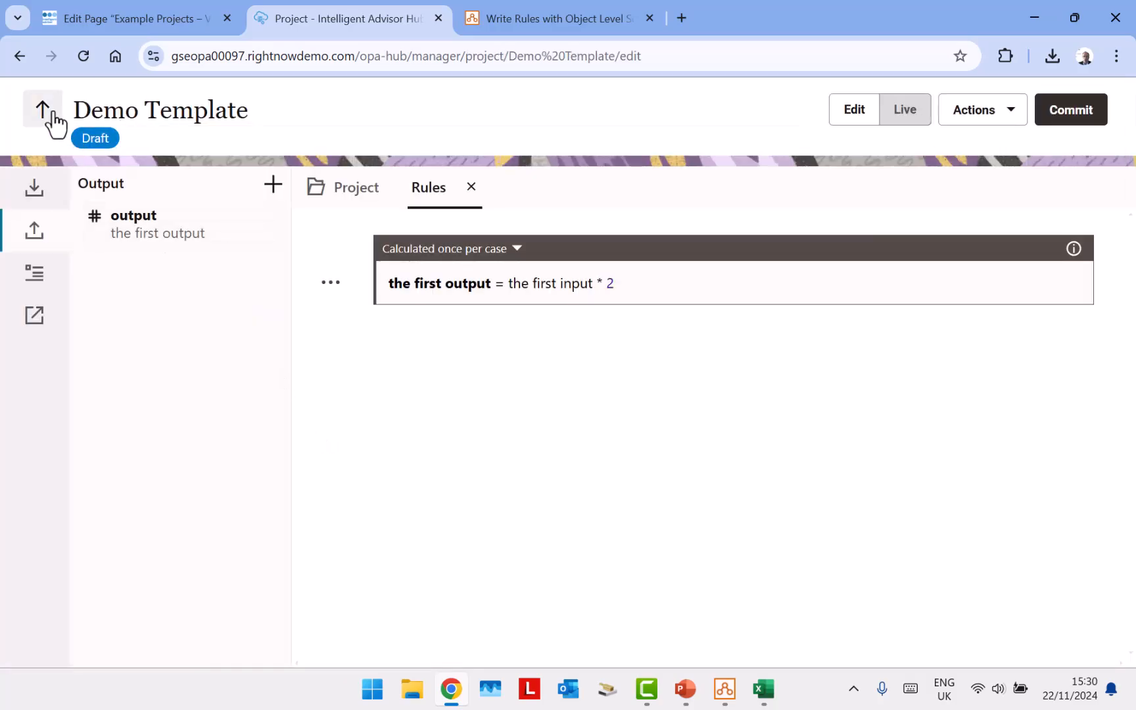
Step: Return to the projects list and start creating a project of type Decision service template to show its options
left_click(54, 121)
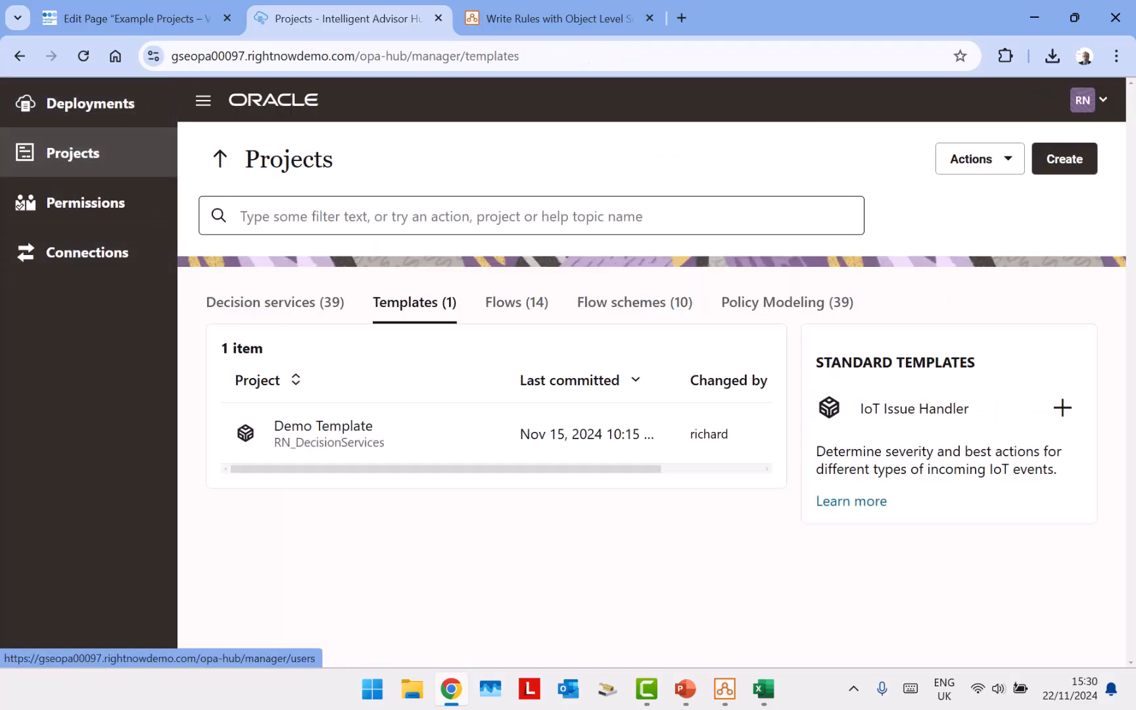
left_click(1066, 176)
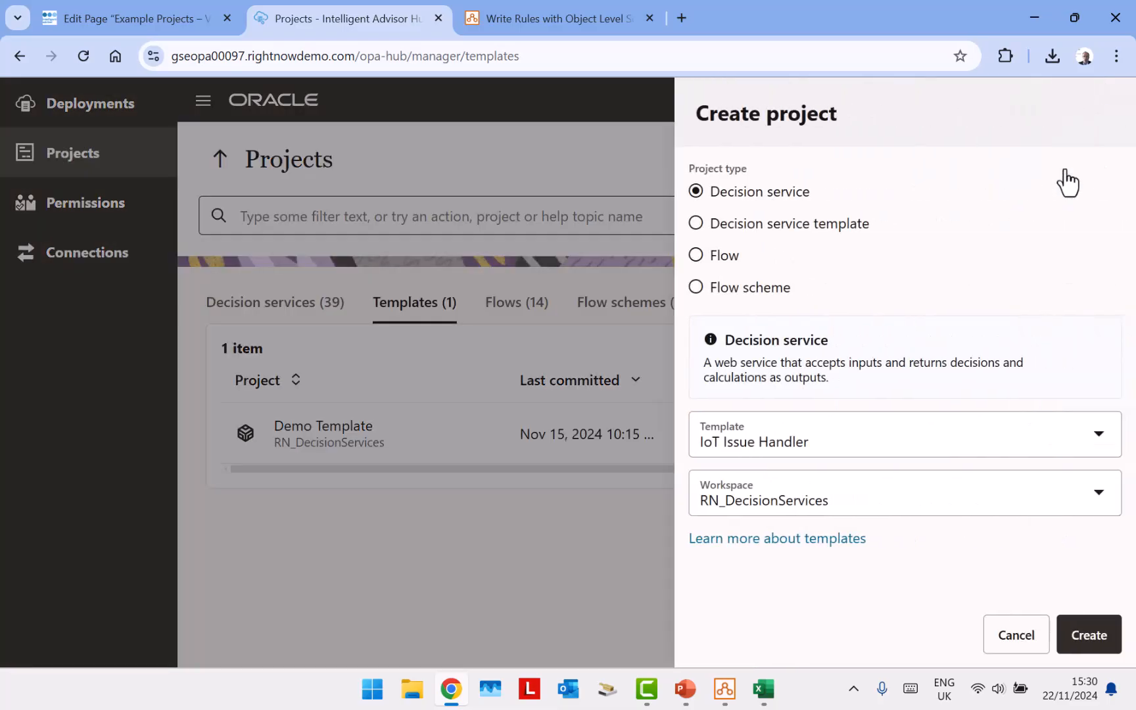
left_click(842, 226)
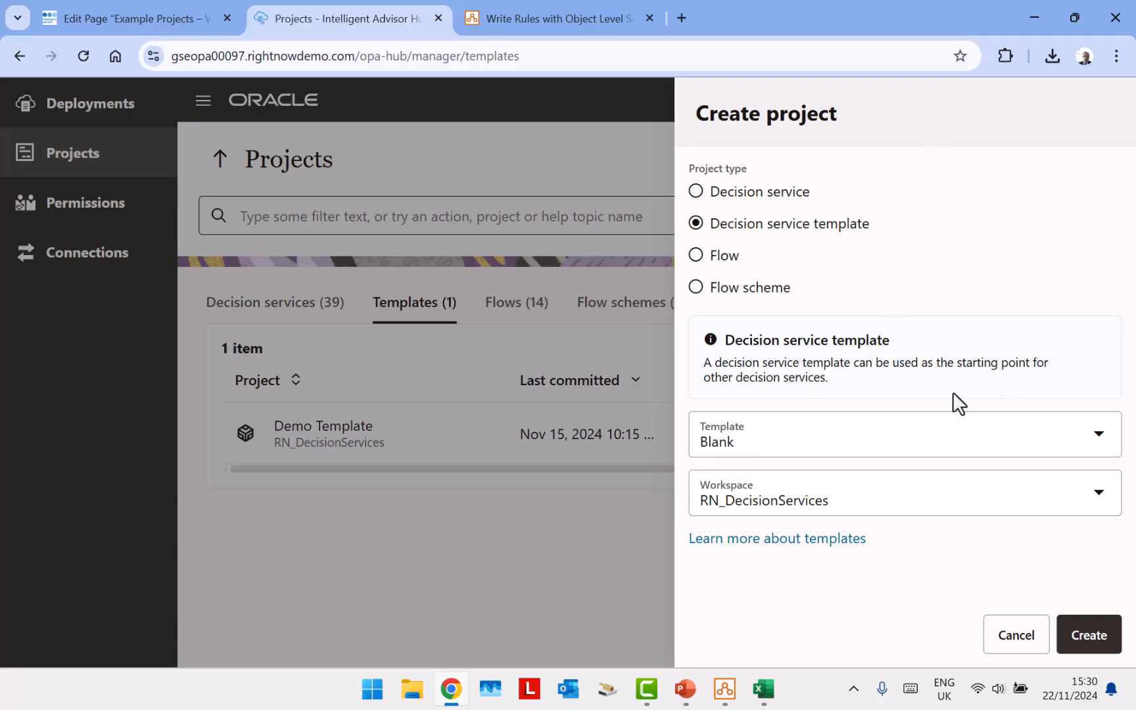
Step: Switch to the PowerPoint slide show and advance it to the Sort, Reverse, Combine, Exclude slide
mouse_move(685, 689)
left_click(734, 618)
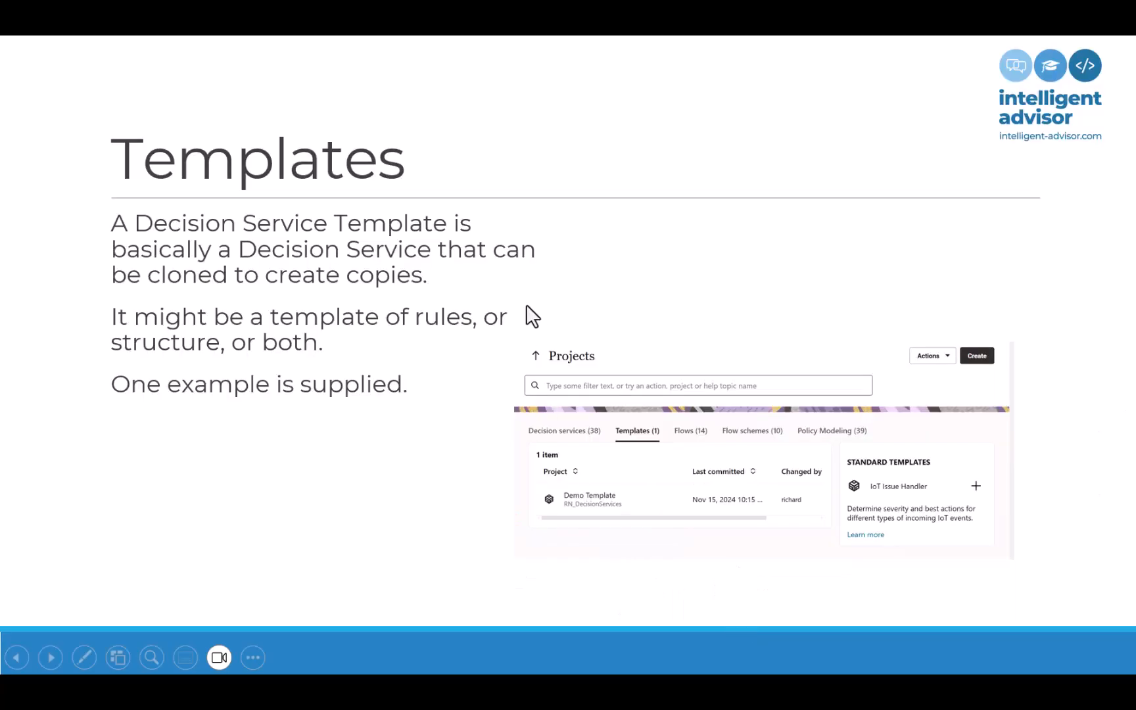
left_click(529, 313)
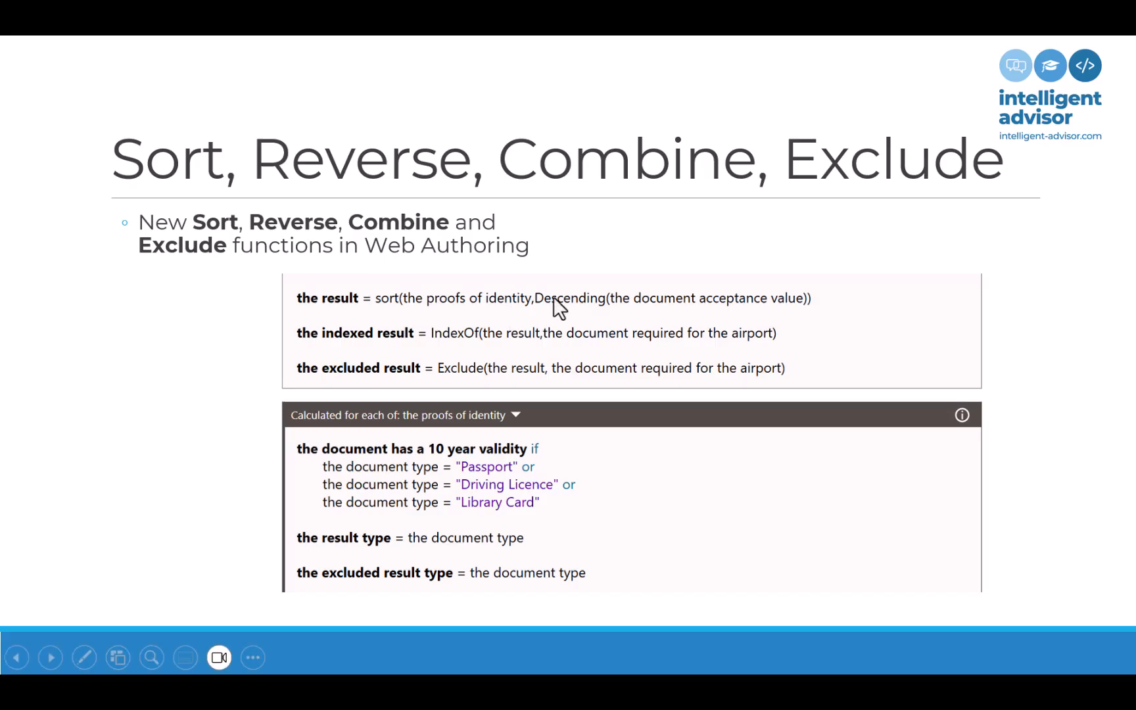
Step: Switch back to Intelligent Advisor Hub in Chrome, cancel the project creation and list the decision services
key("alt+Tab")
left_click(643, 251)
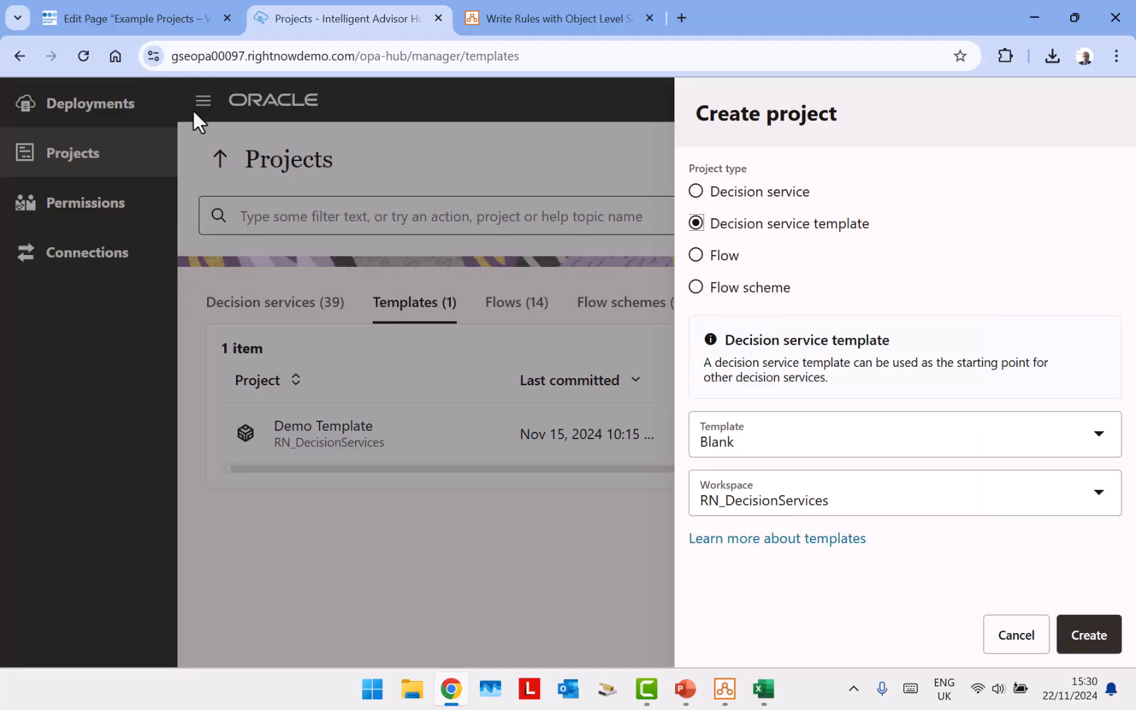
left_click(1012, 651)
left_click(220, 159)
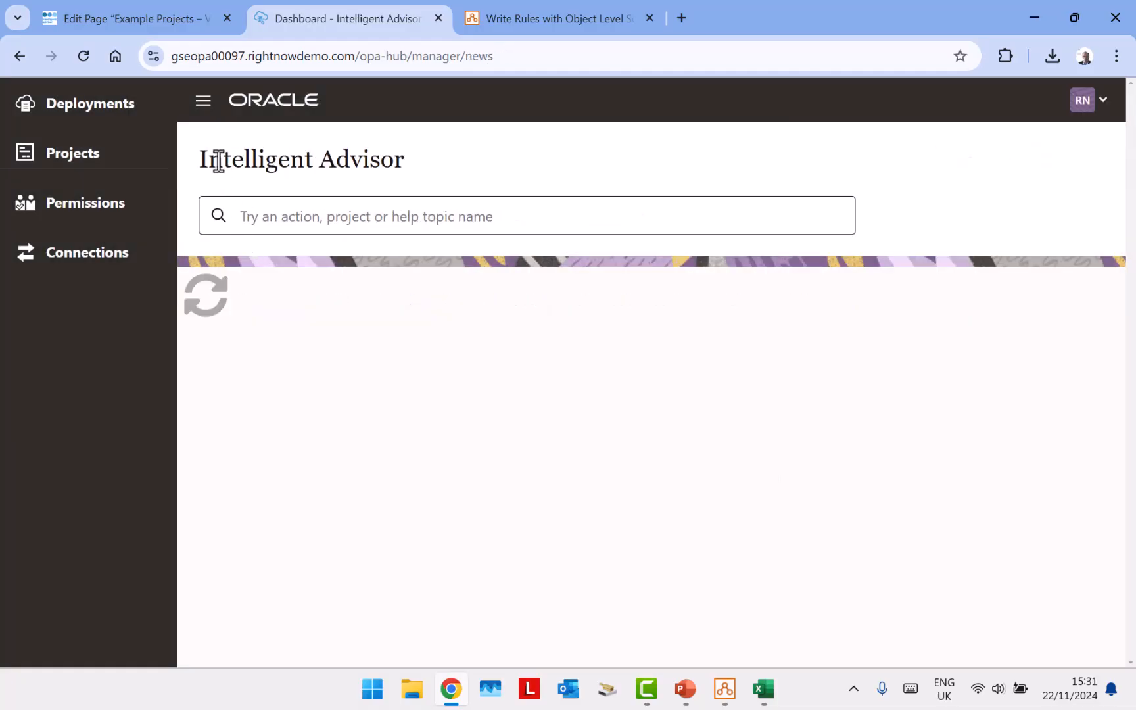
left_click(79, 165)
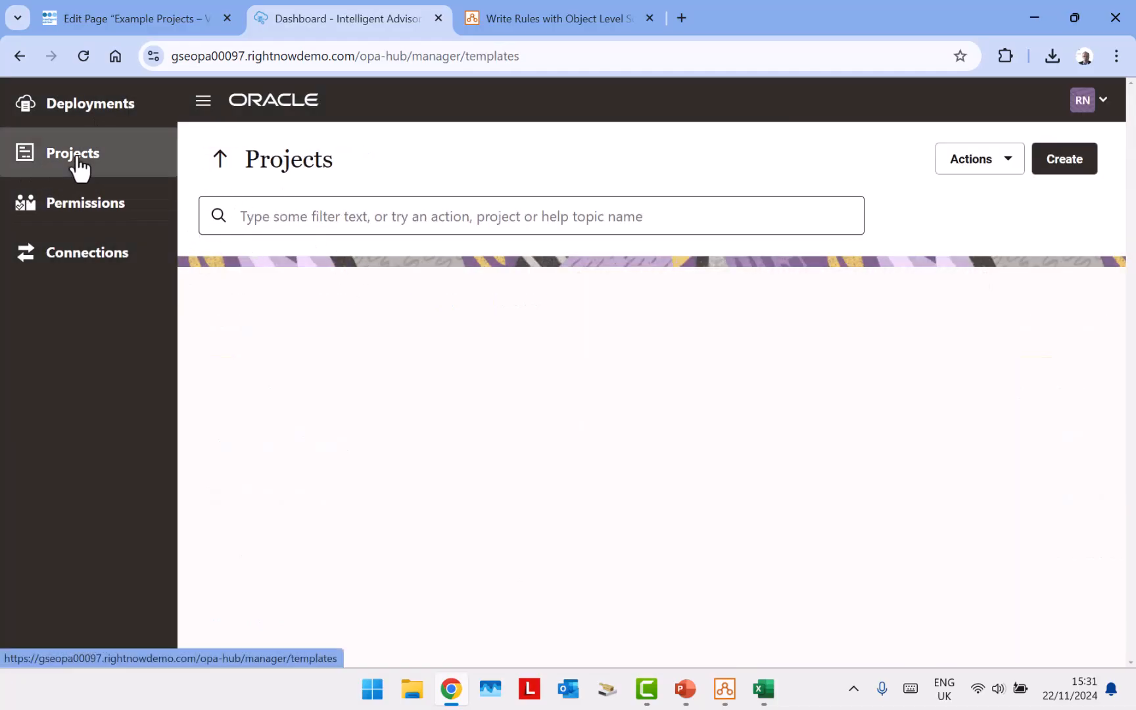
left_click(263, 303)
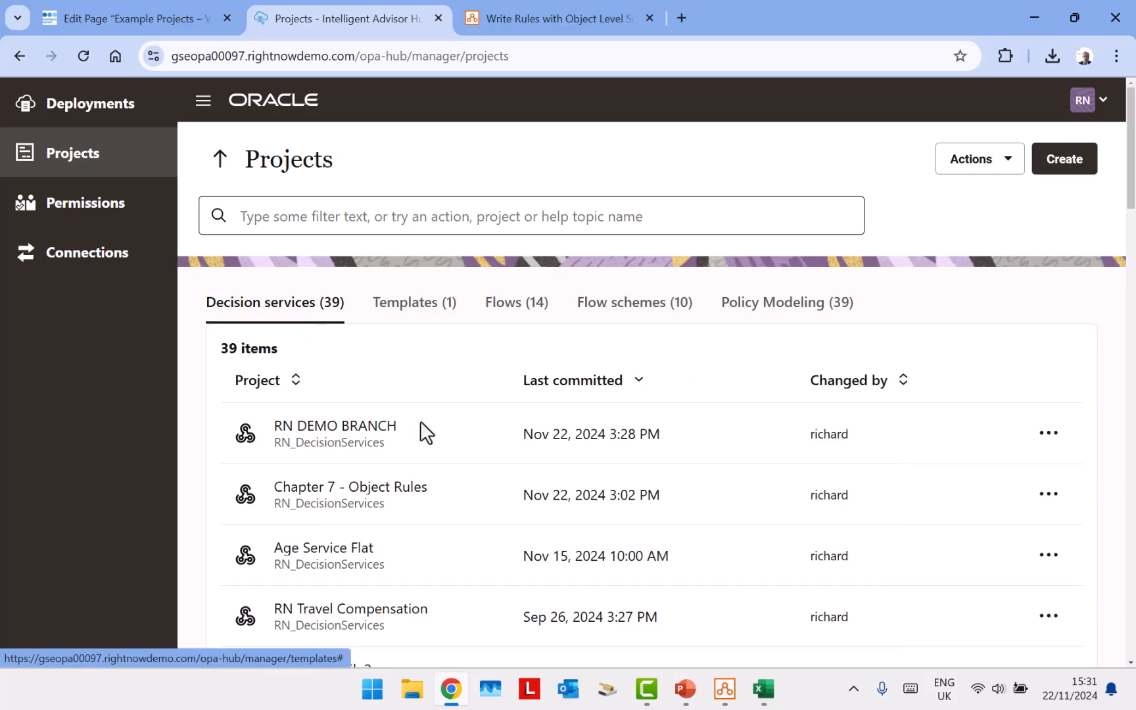
scroll(461, 467, "down", 1)
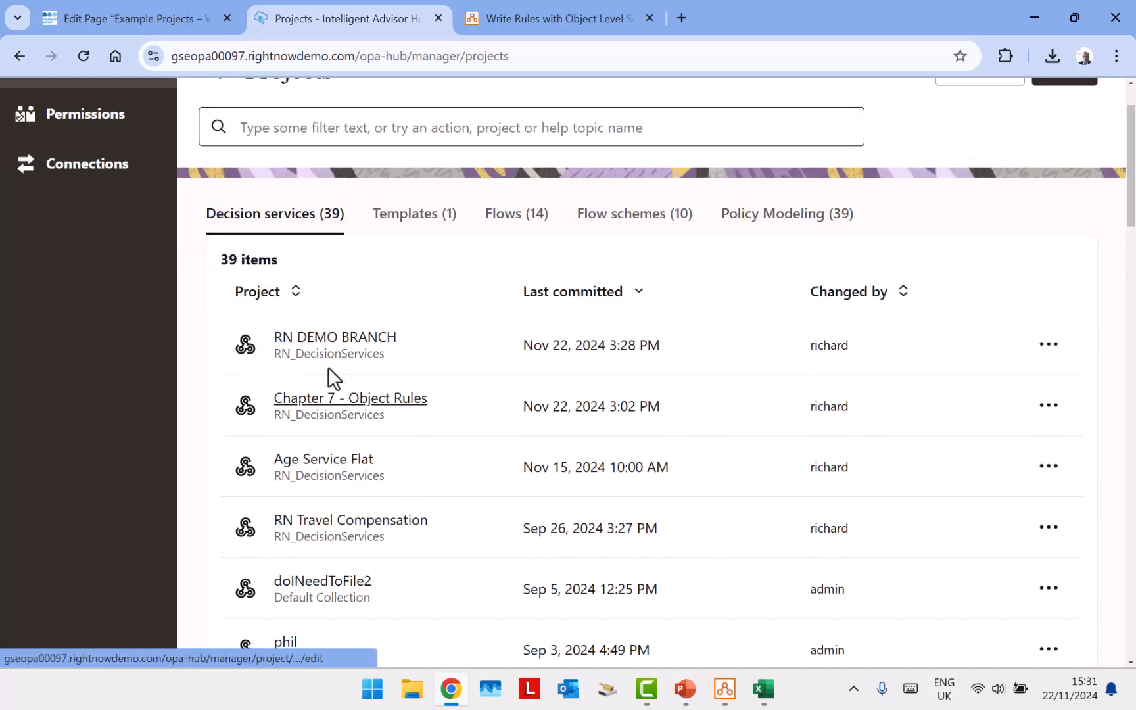
scroll(398, 401, "down", 5)
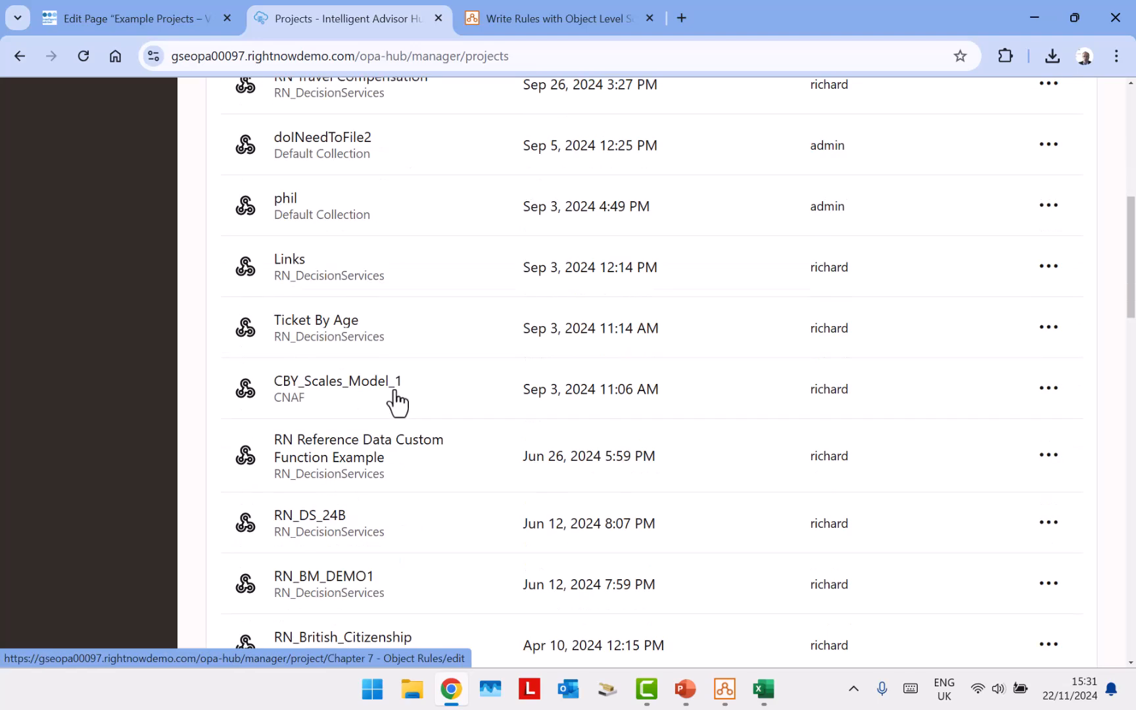
left_click(307, 516)
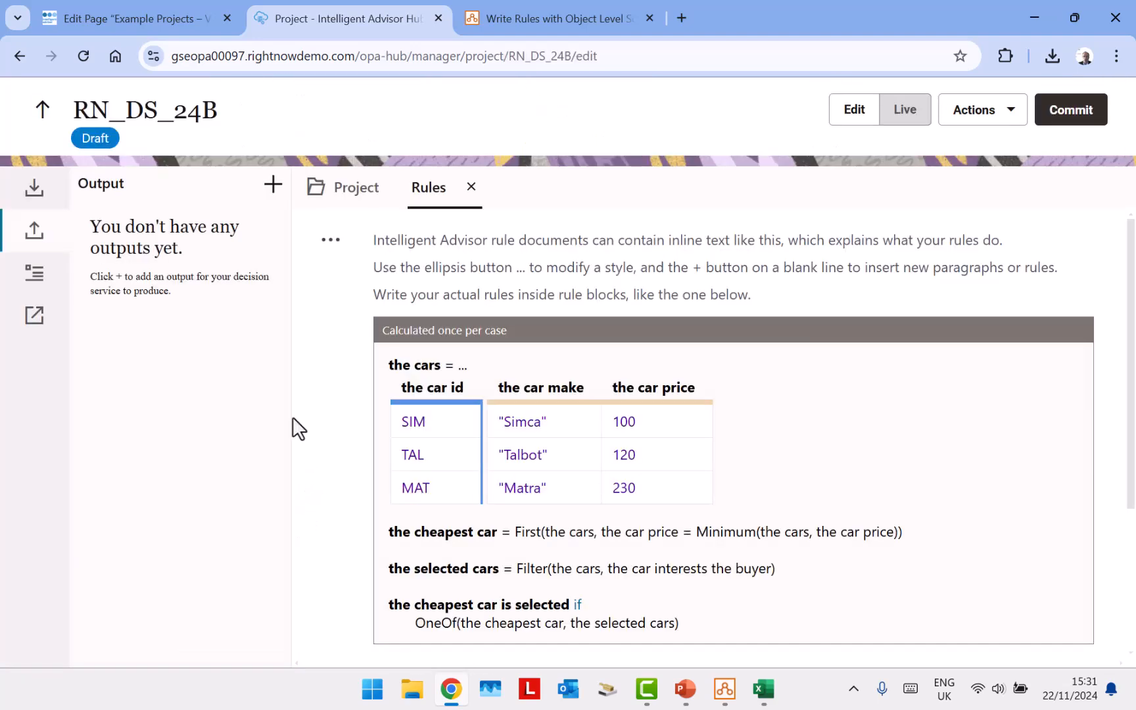
left_click(60, 115)
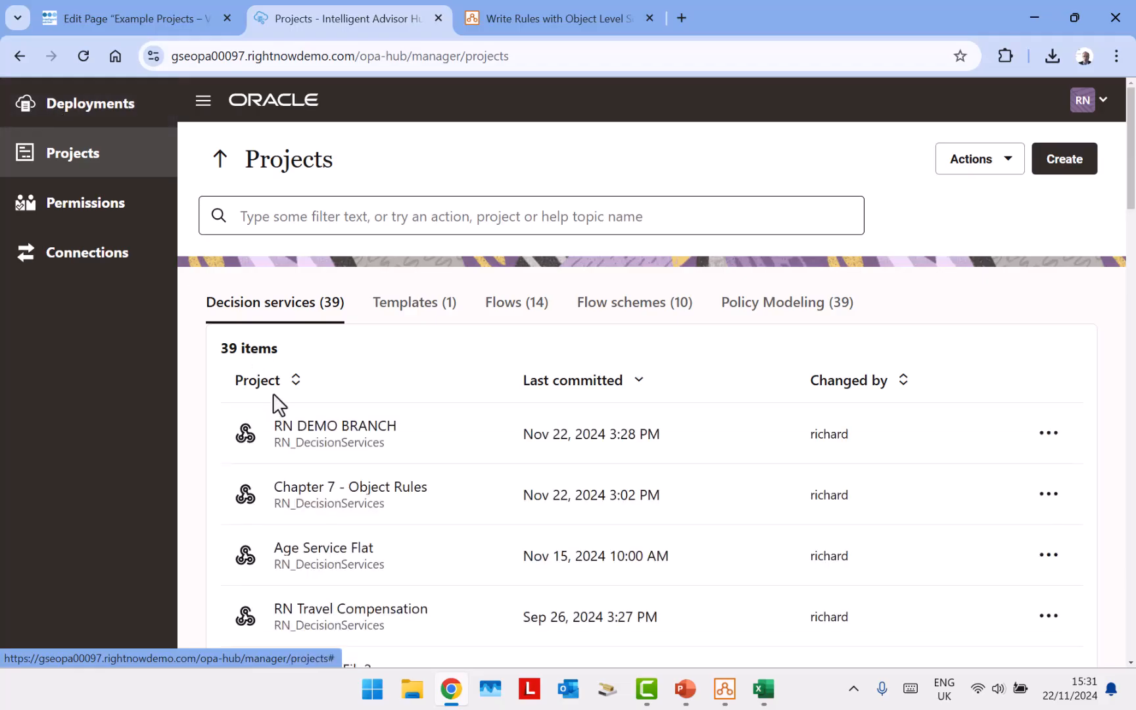
Step: Open the Chapter 7 - Object Rules decision service and highlight the sort function in the rule for the result
left_click(365, 501)
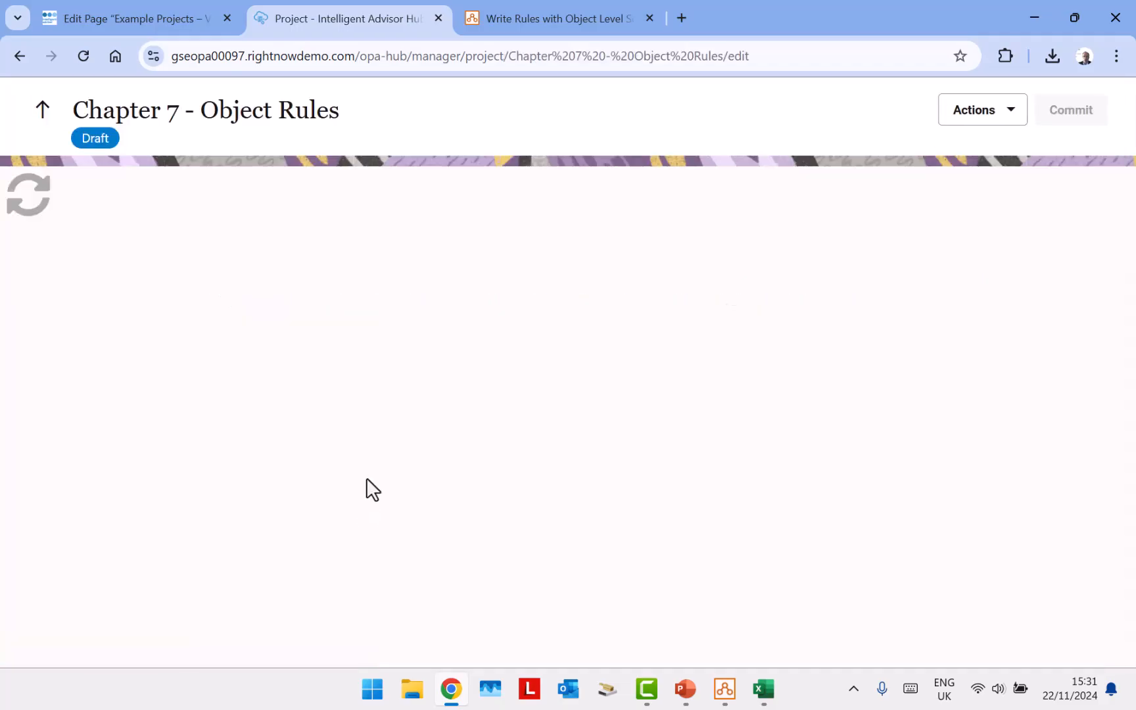
scroll(817, 352, "down", 3)
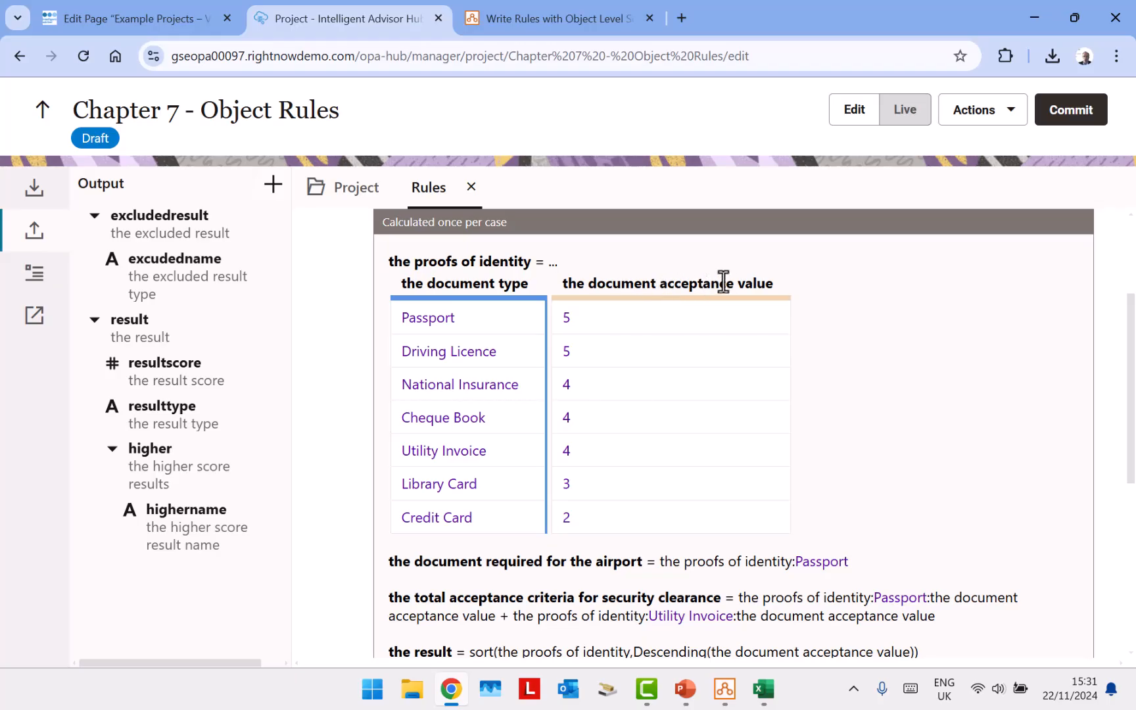
scroll(723, 281, "down", 3)
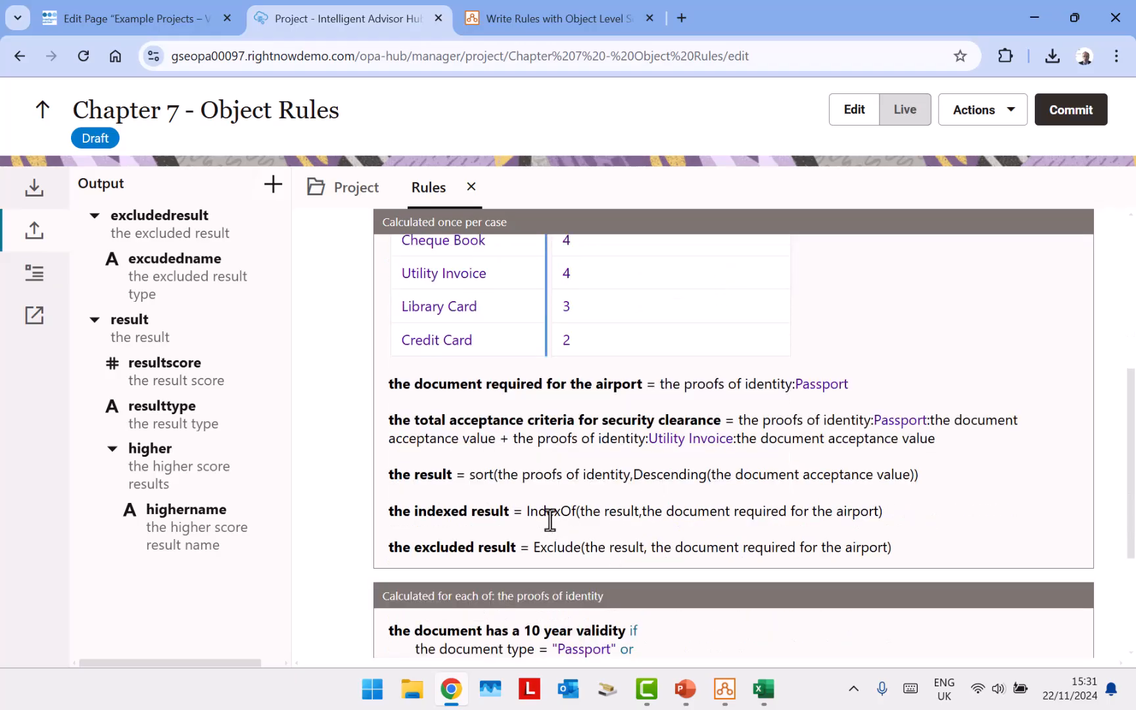
left_click_drag(388, 475, 449, 476)
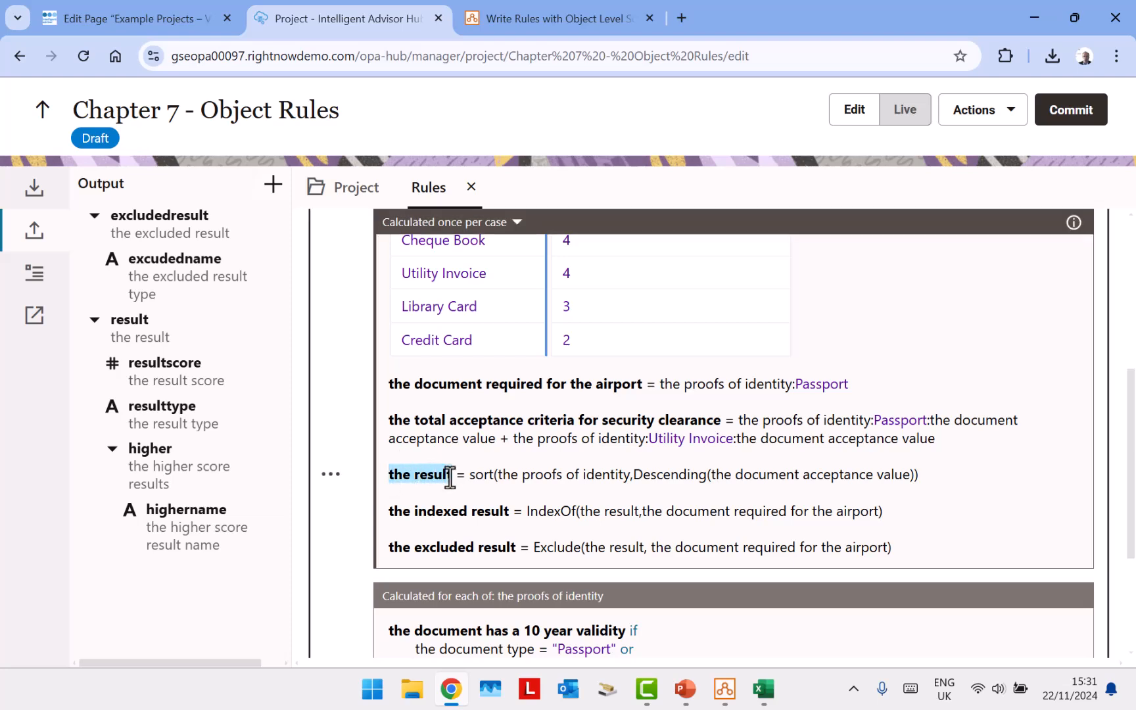
double_click(482, 475)
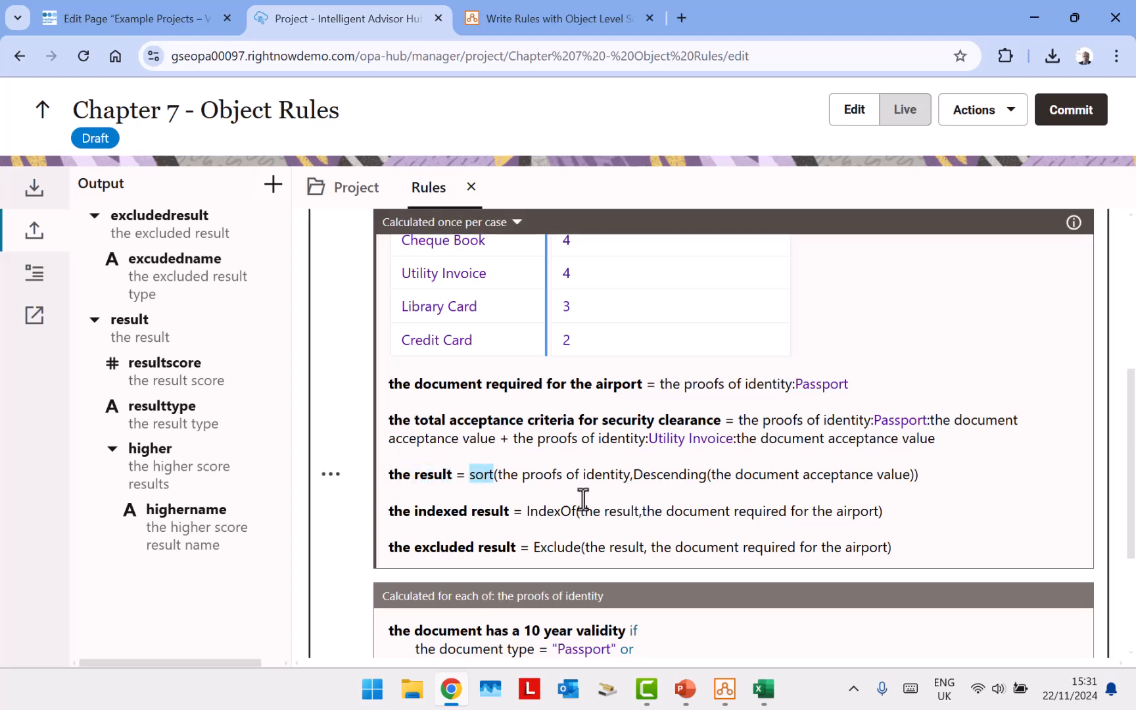
Step: Set the document acceptance values to 1 for Passport, 7 for National Insurance and 1 for Utility Invoice, and commit without a comment
scroll(809, 495, "up", 1)
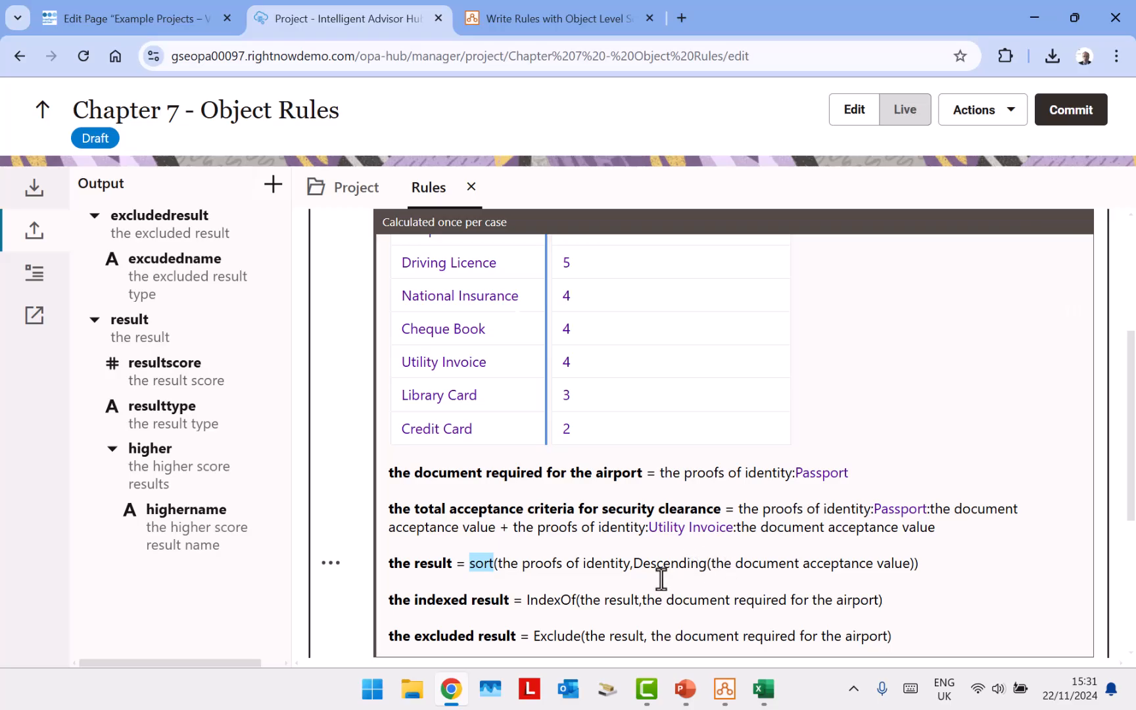
scroll(691, 463, "up", 1)
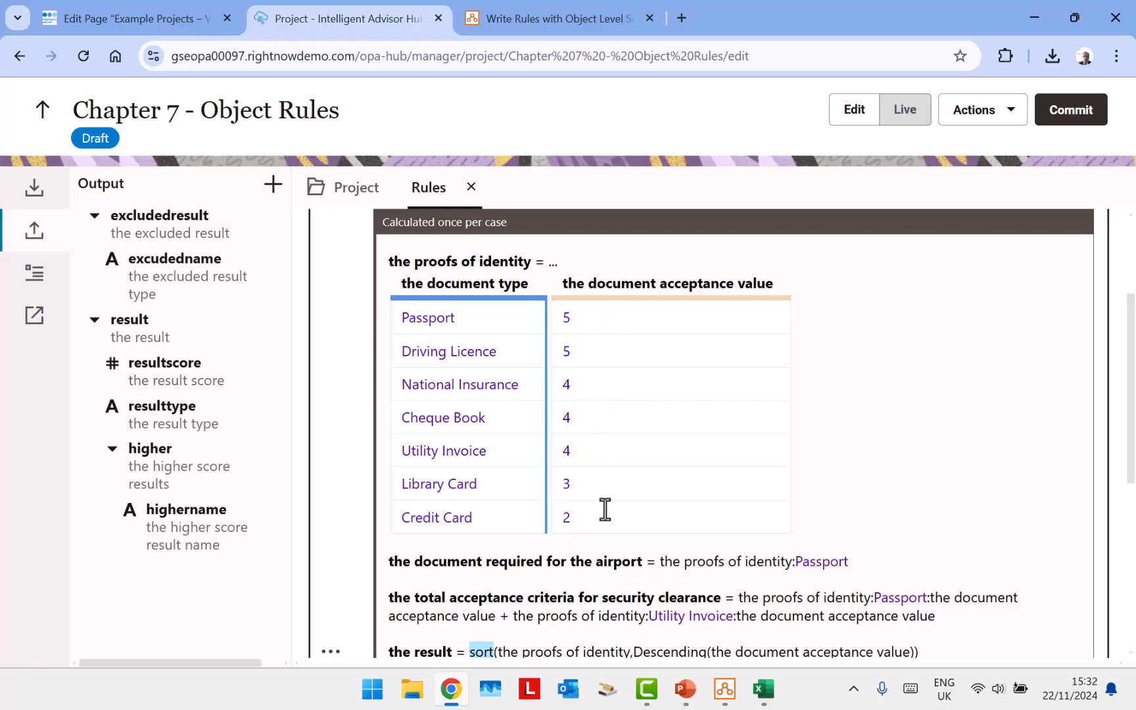
scroll(654, 516, "down", 1)
scroll(666, 526, "up", 1)
left_click_drag(556, 318, 575, 320)
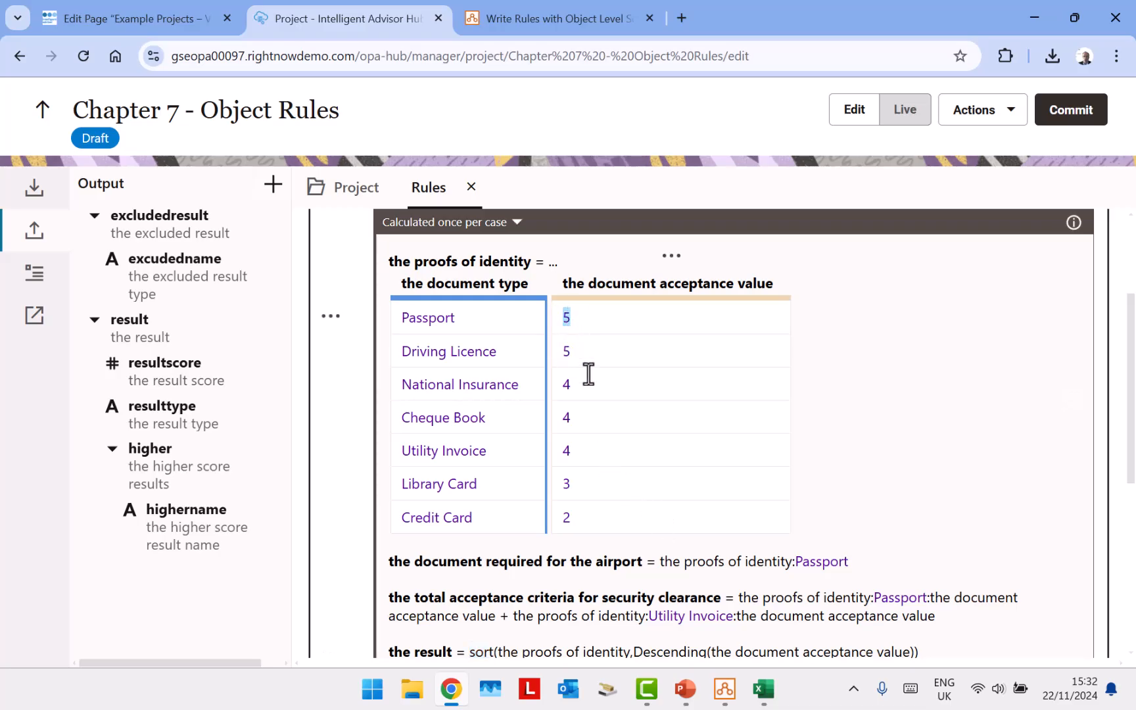
type("1")
left_click_drag(574, 381, 558, 381)
left_click_drag(579, 452, 558, 447)
type("2")
left_click(1061, 117)
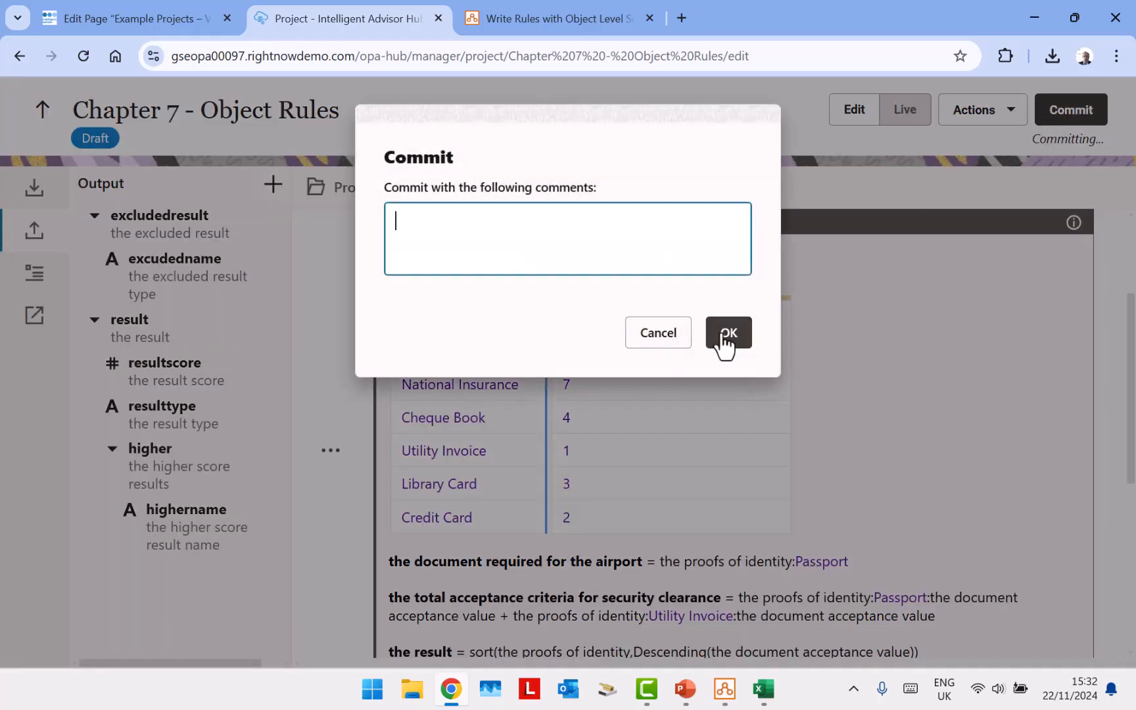
left_click(718, 329)
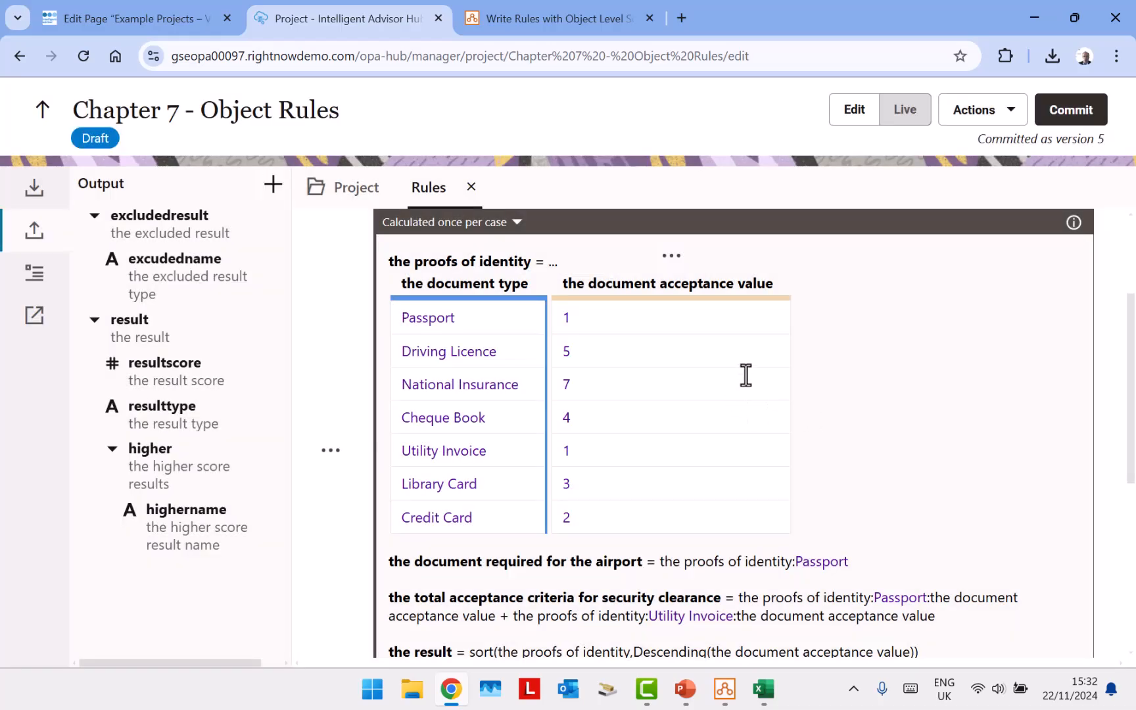
Step: Review the descending sort rule and the acceptance values, evaluate the rules live and collapse the excluded result output
scroll(746, 376, "down", 1)
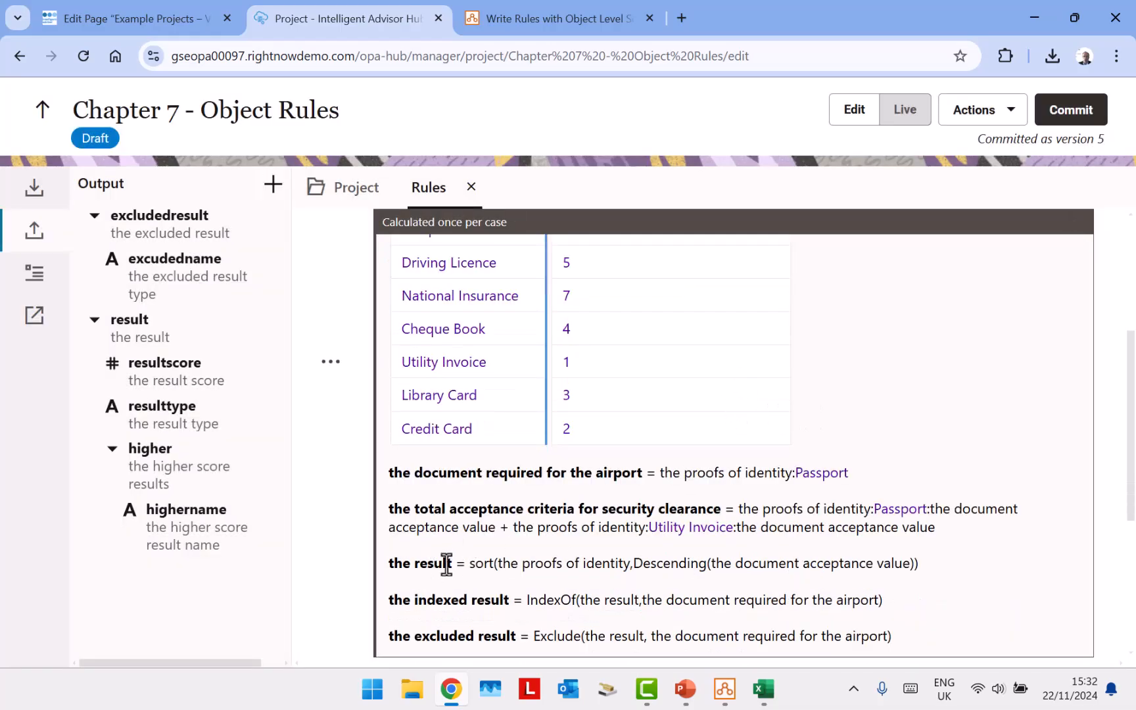
left_click_drag(450, 563, 391, 558)
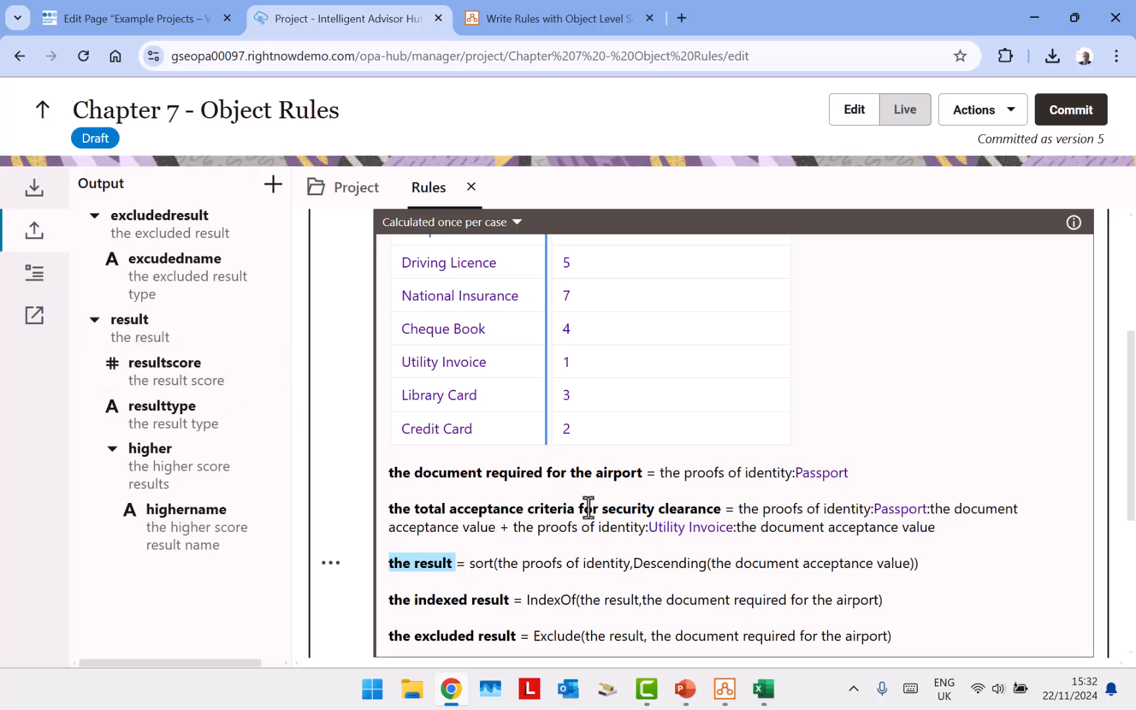
scroll(624, 478, "down", 4)
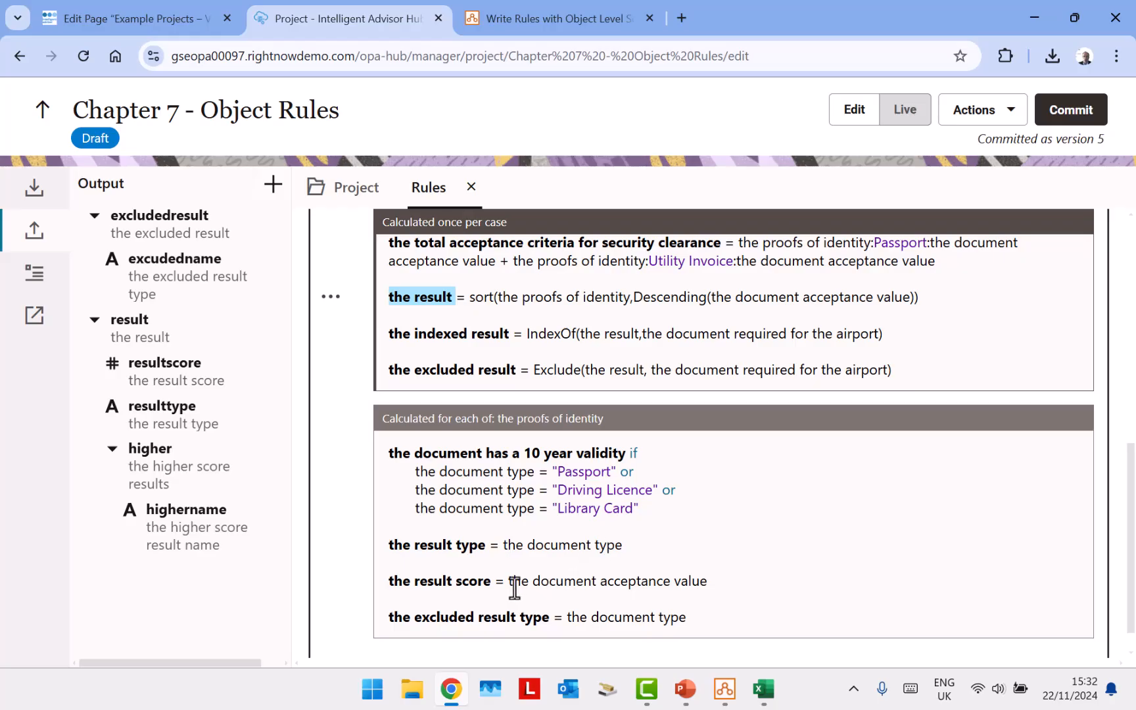
scroll(699, 584, "up", 5)
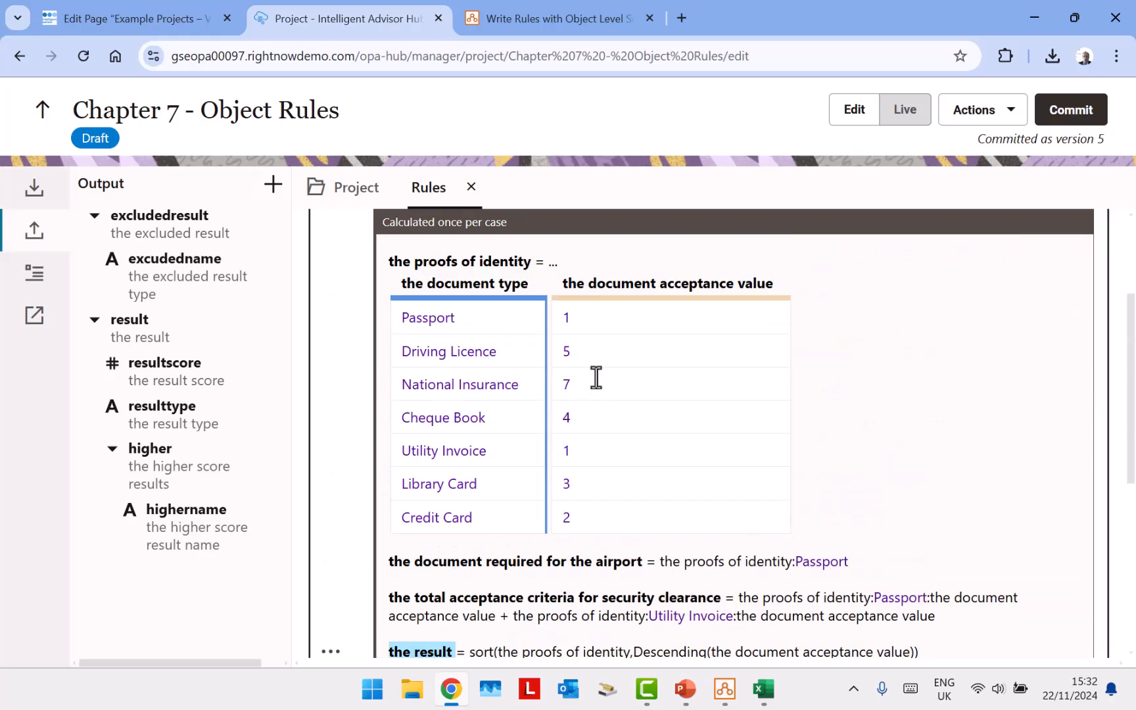
scroll(609, 456, "down", 3)
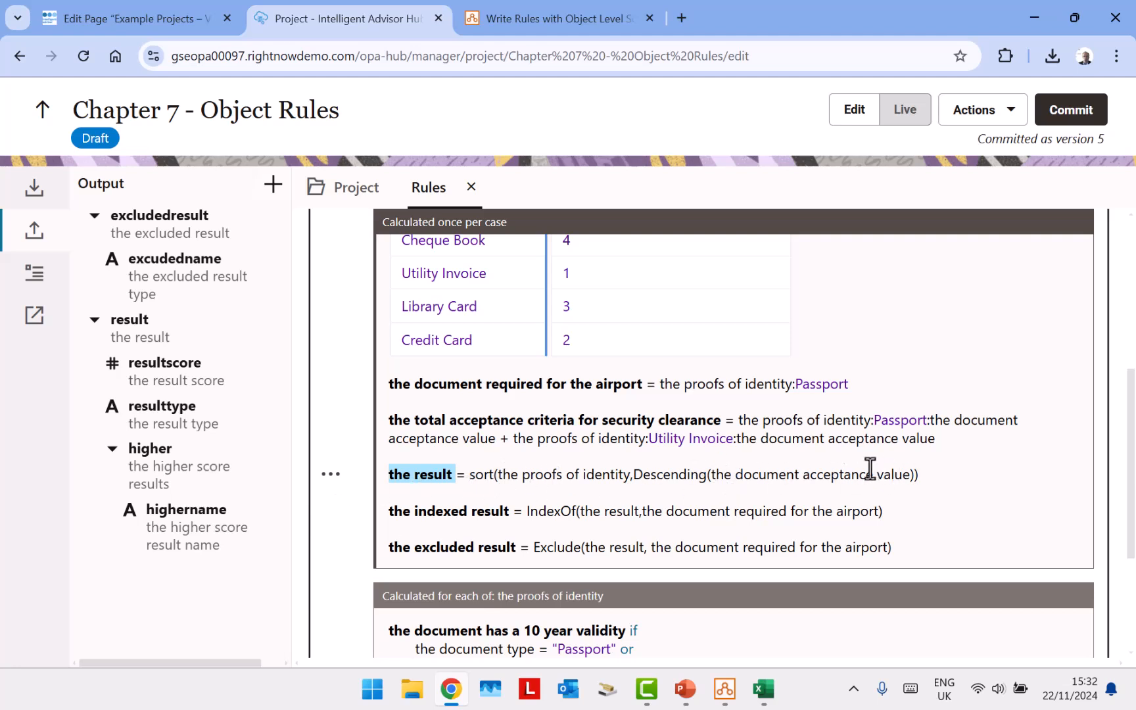
left_click(905, 110)
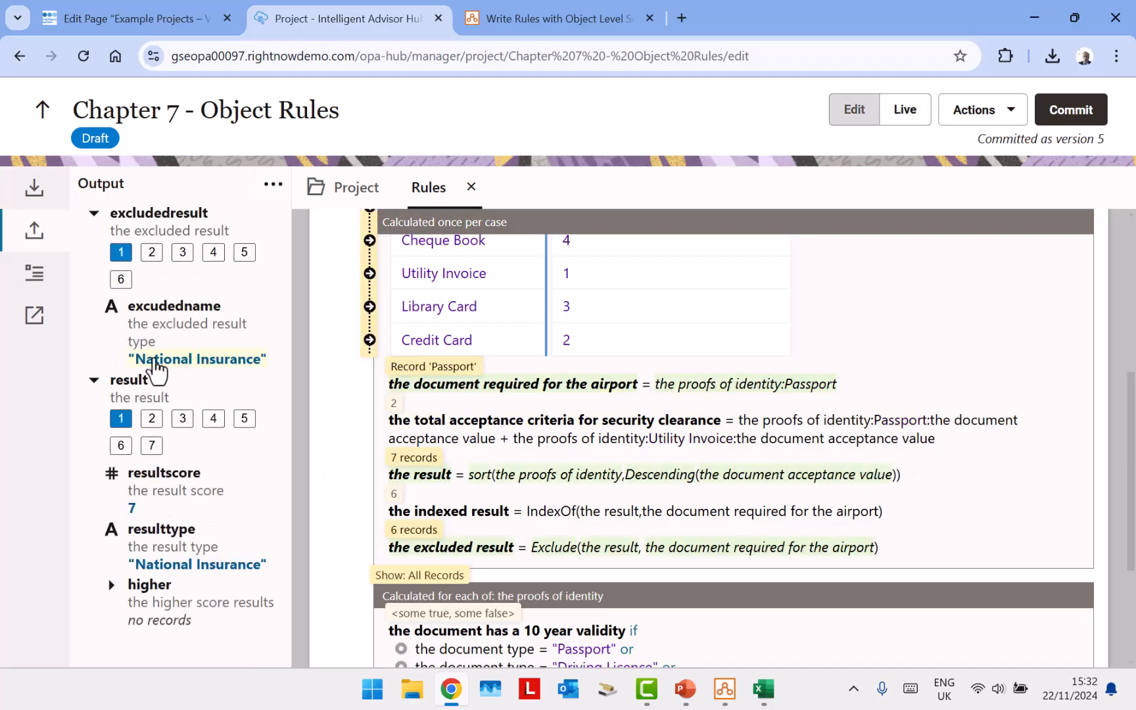
left_click(94, 216)
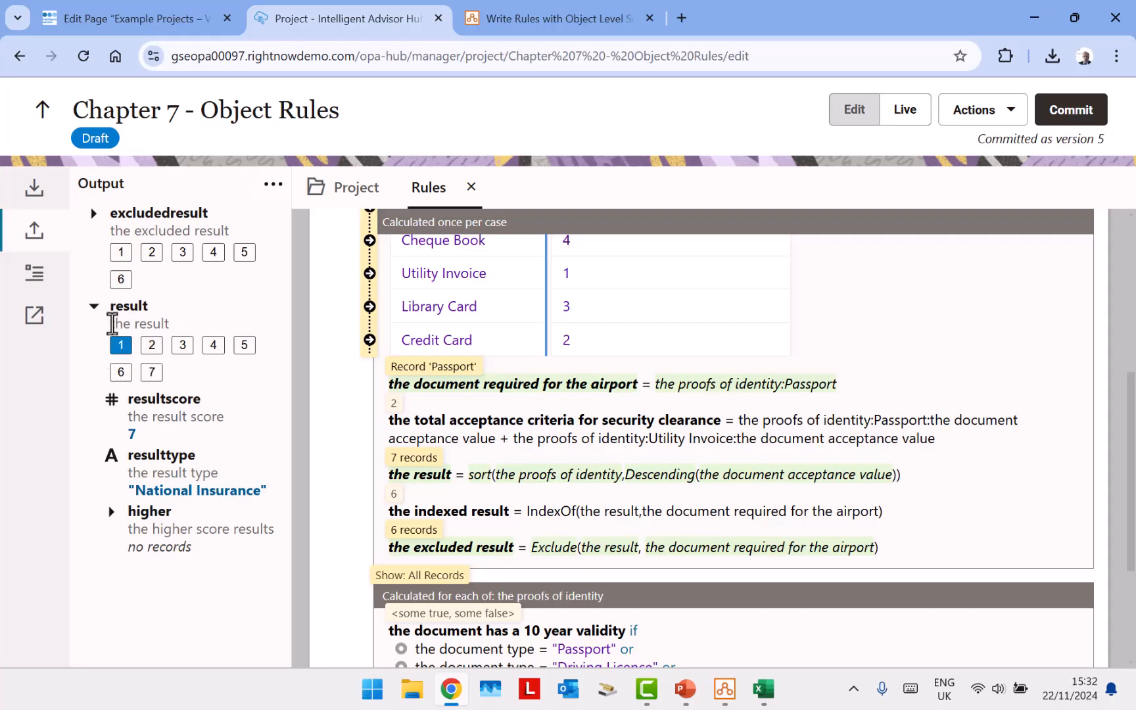
Step: Step through result records 2 to 7 to check their sort order, and return to editing at the IndexOf and Exclude rules
left_click(151, 346)
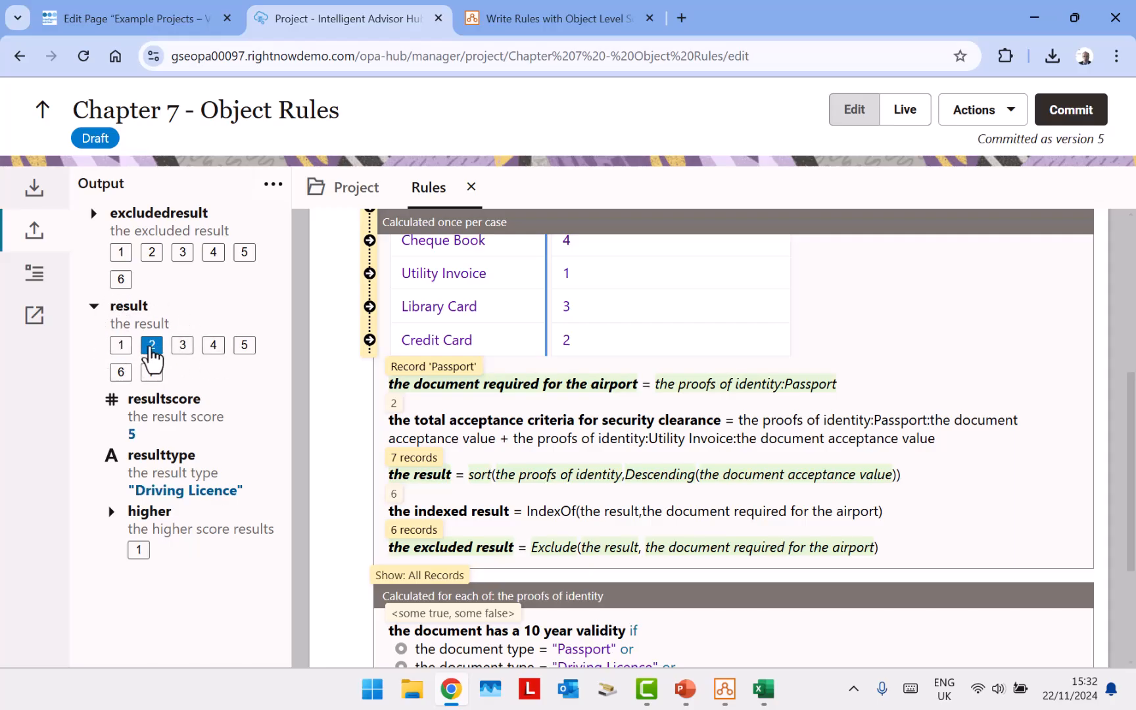
left_click(182, 346)
left_click(212, 346)
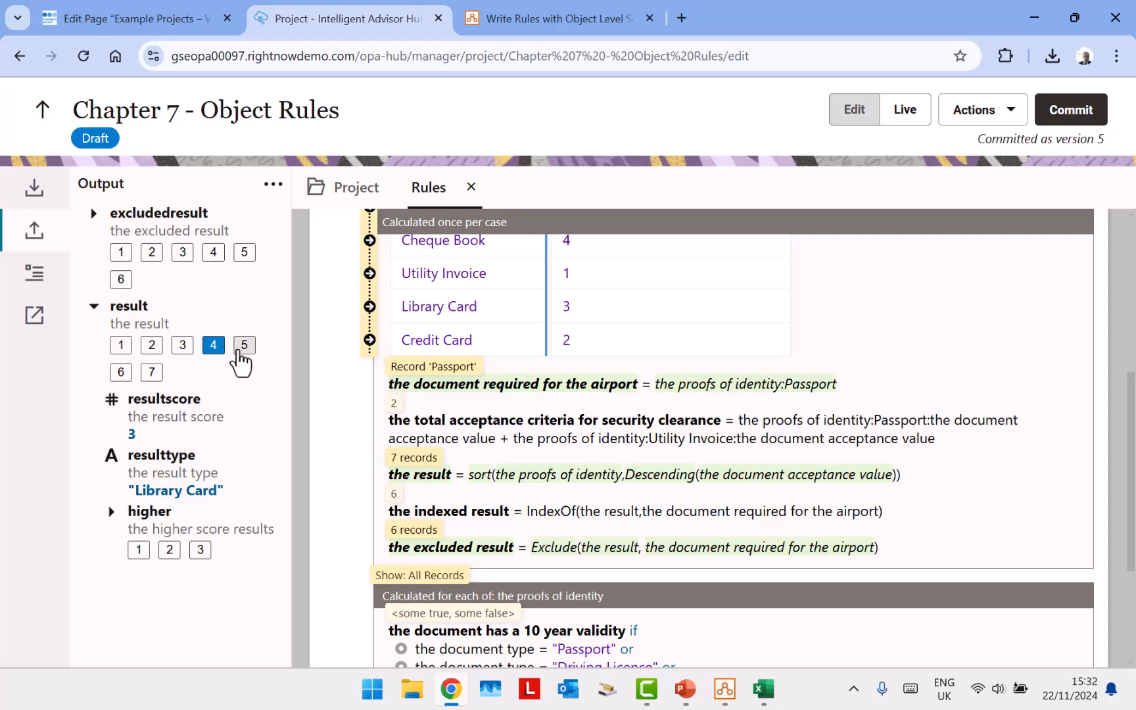
left_click(241, 349)
left_click(120, 372)
left_click(152, 372)
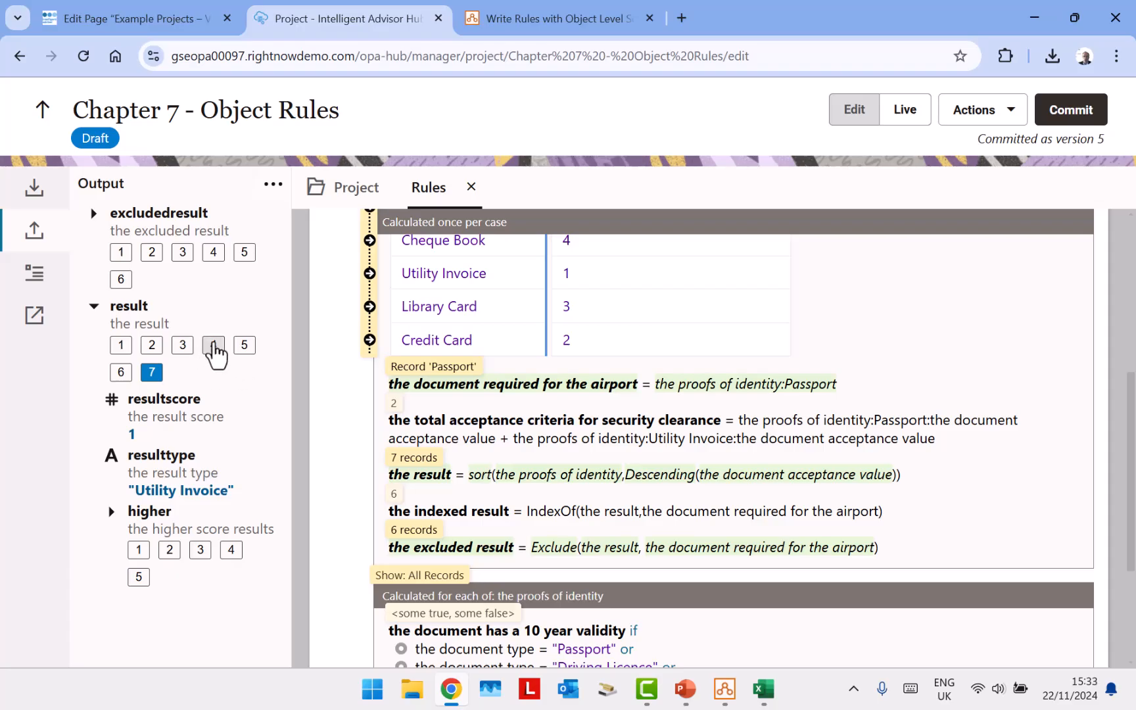
left_click(853, 112)
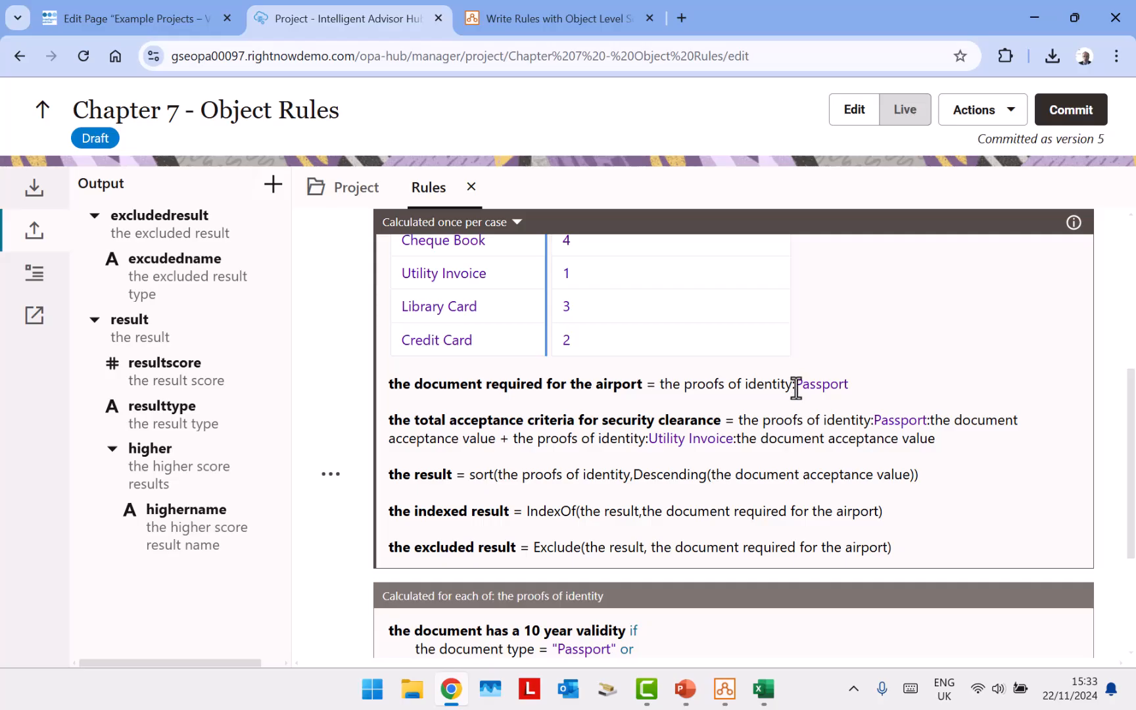
scroll(821, 411, "down", 1)
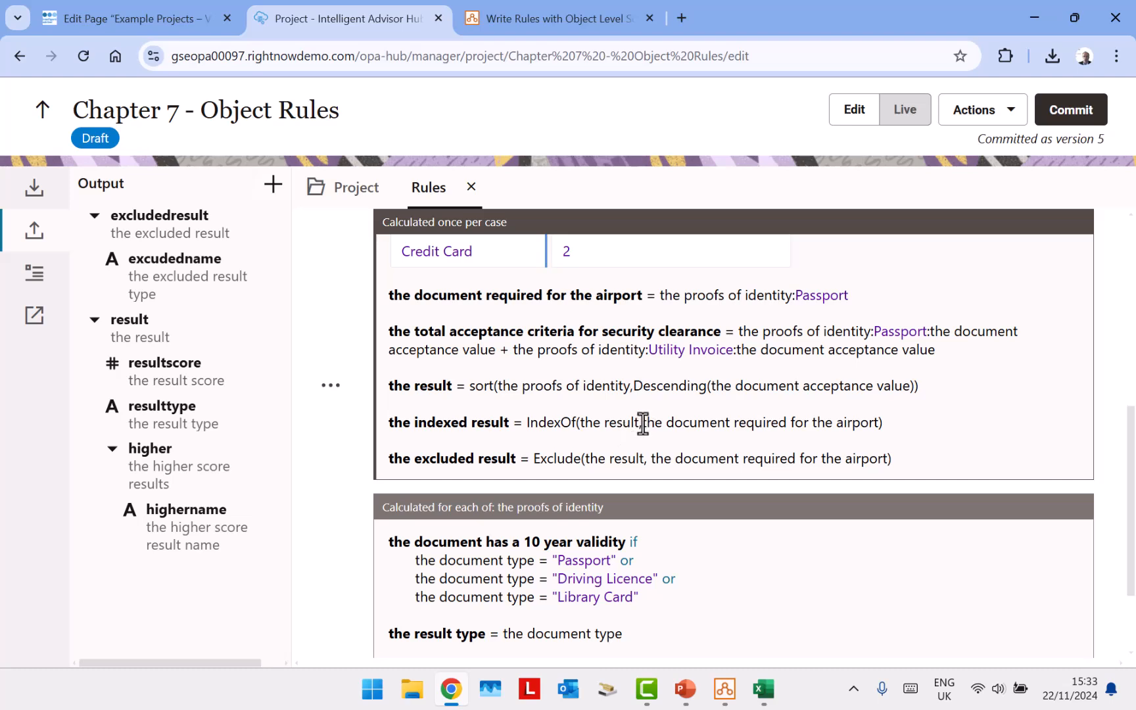
Step: Highlight the airport document argument in the IndexOf rule and compare it with the rule defining that document and the acceptance values
left_click_drag(643, 423, 877, 423)
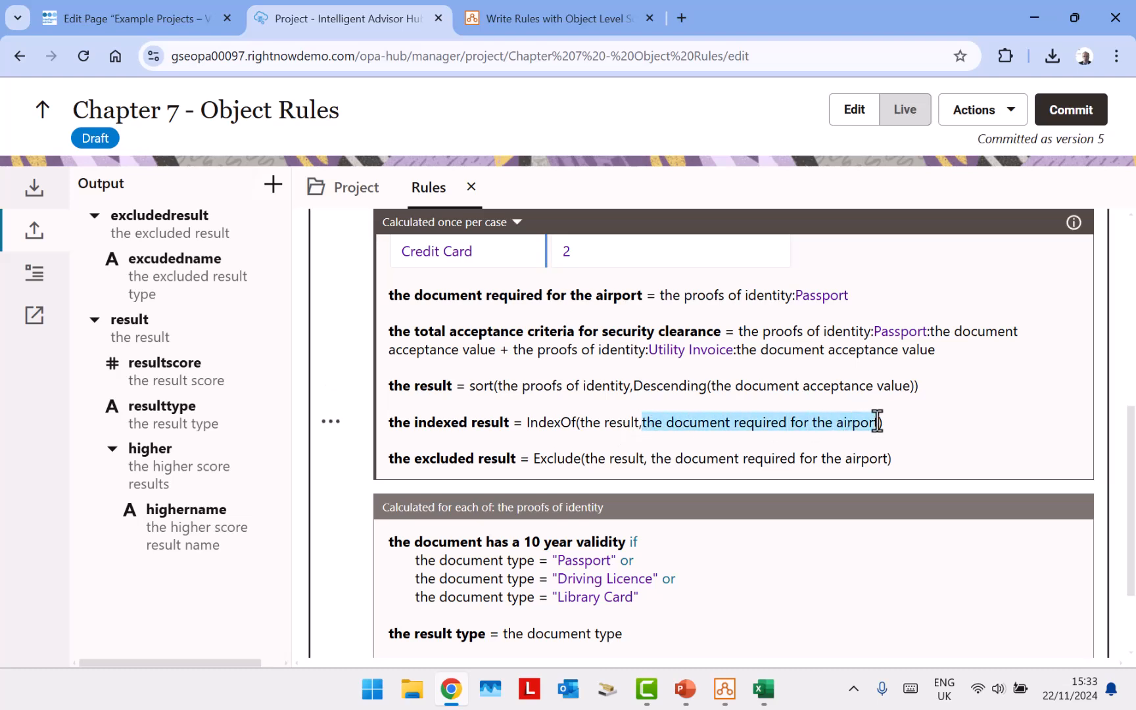
scroll(652, 438, "down", 2)
scroll(655, 437, "up", 8)
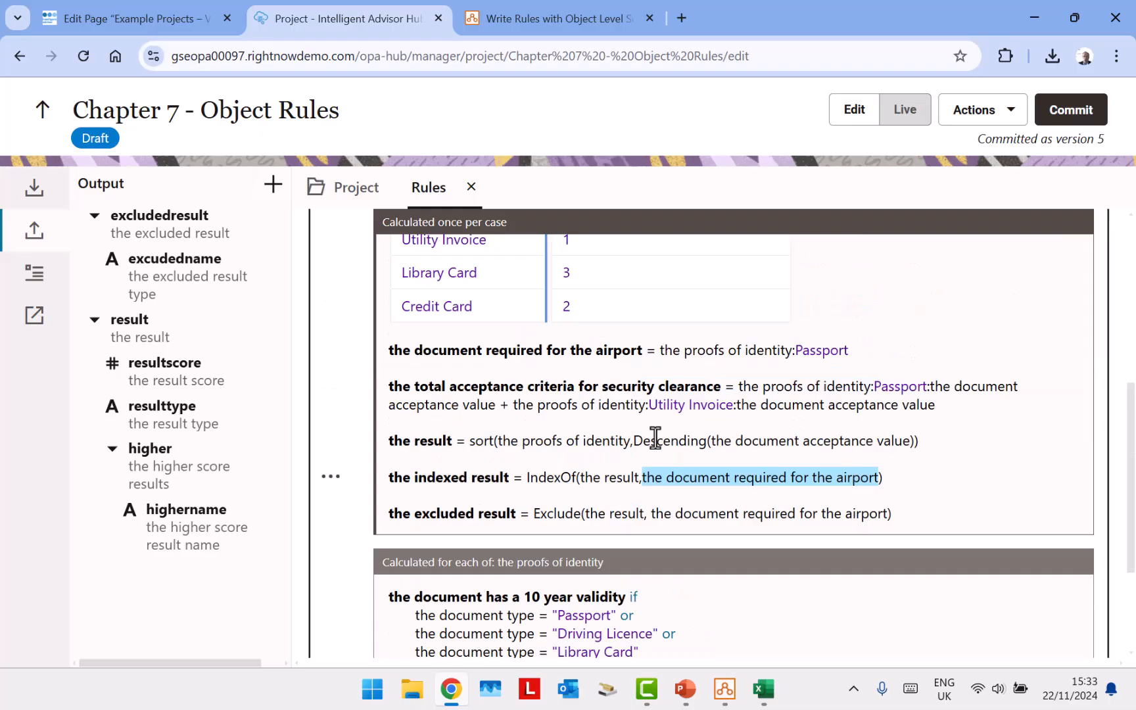
scroll(655, 437, "down", 4)
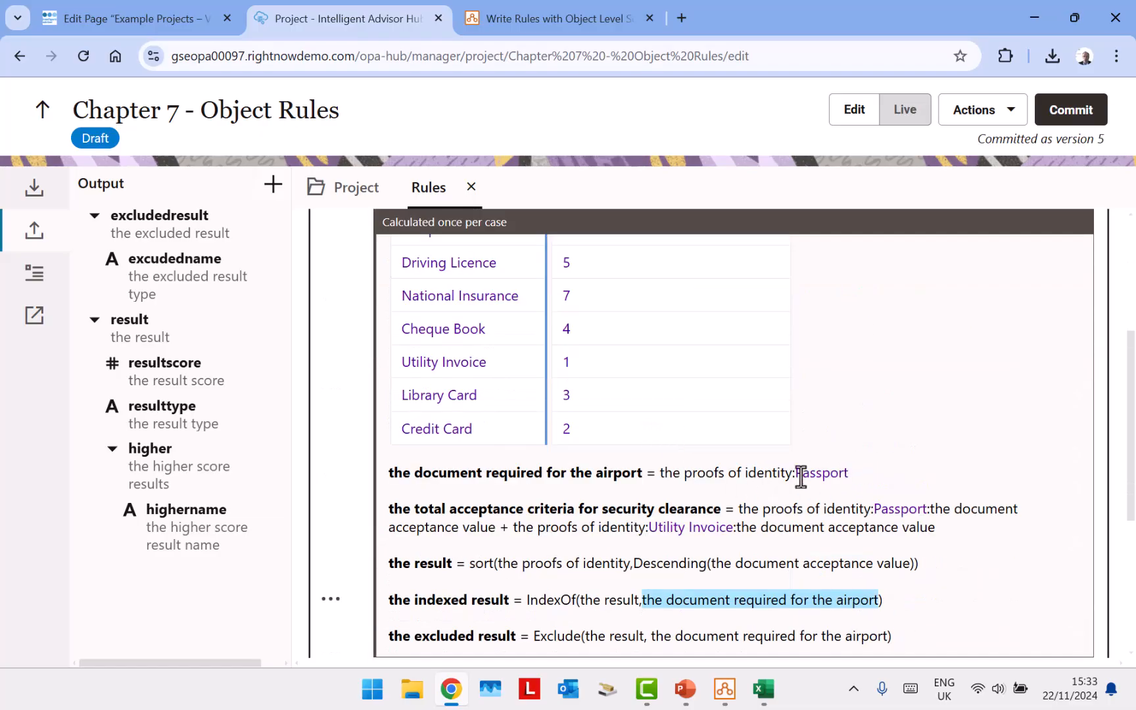
scroll(797, 476, "down", 1)
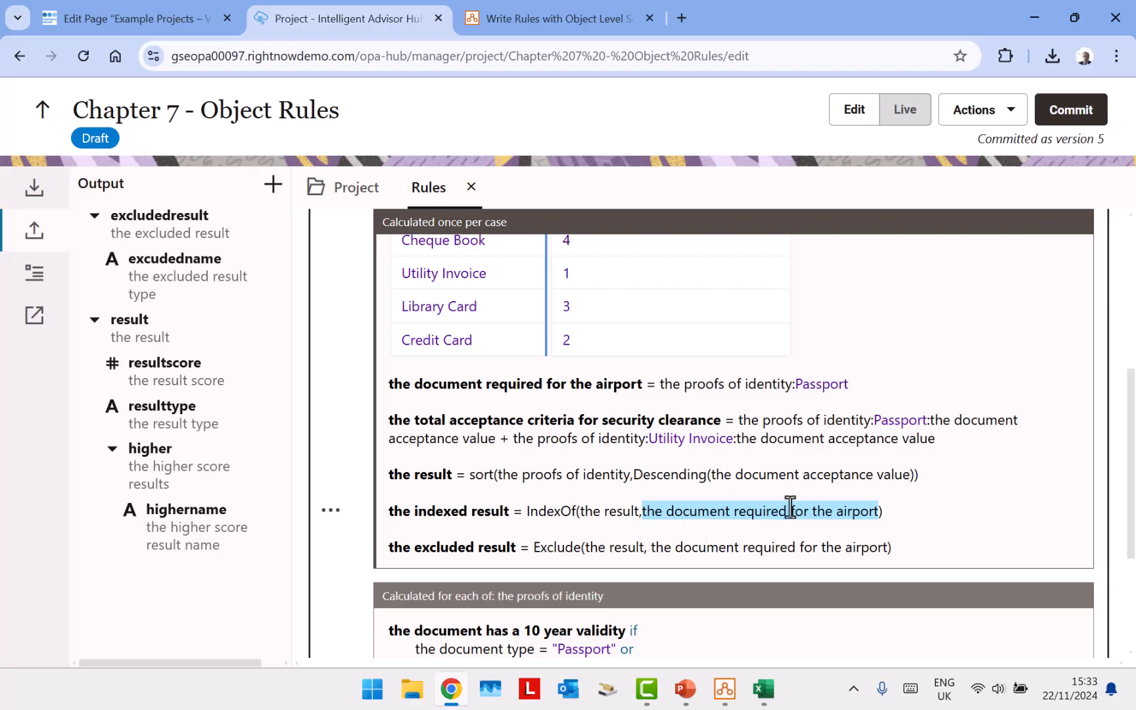
Step: Evaluate the rules live, inspect result record 6 to check the indexed result, and return to editing
left_click(900, 131)
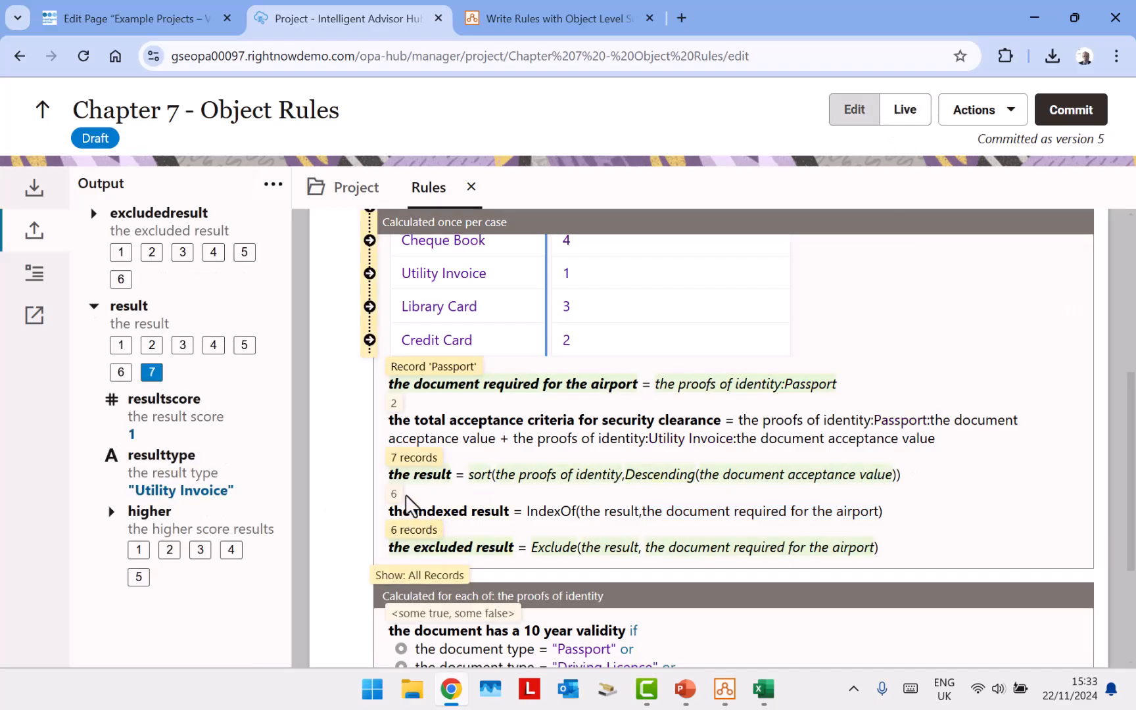
left_click(119, 373)
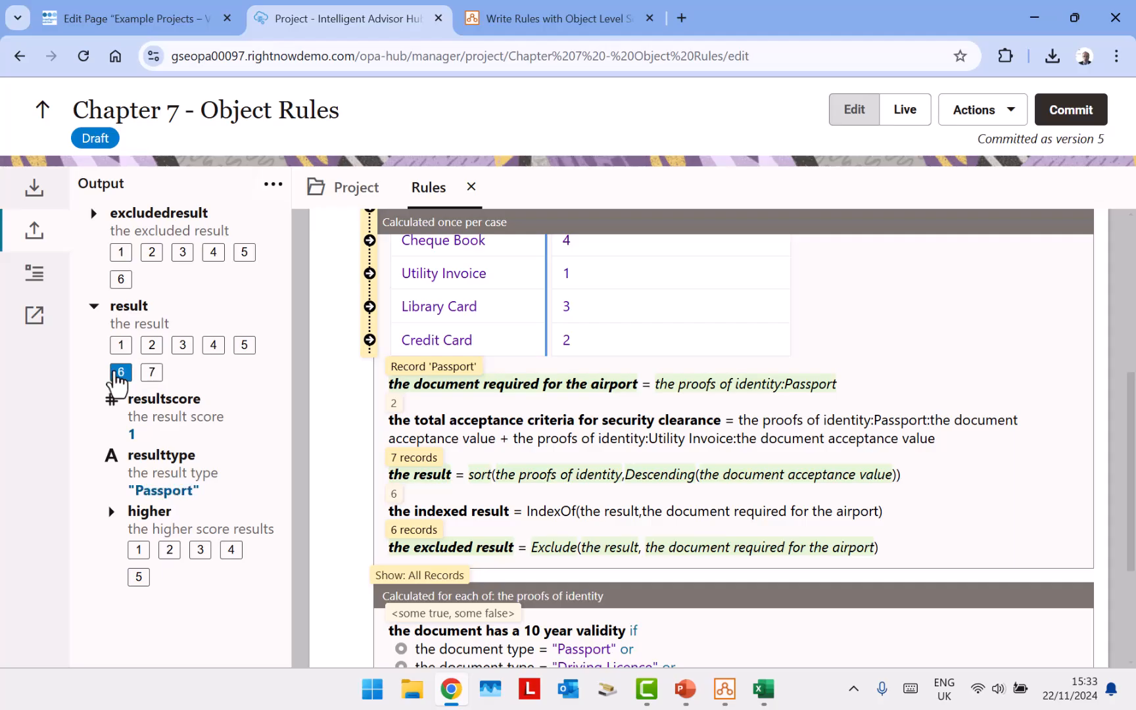
left_click(848, 115)
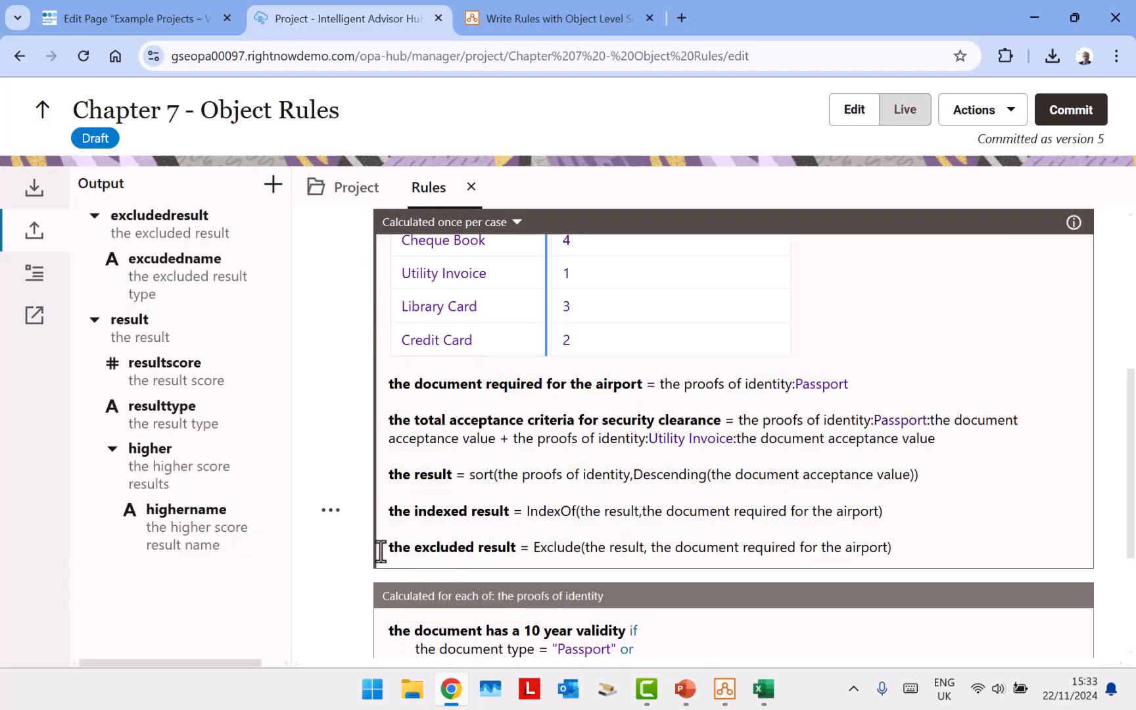
Step: Highlight the excluded result in the Exclude rule and review it against the proofs of identity table
left_click_drag(387, 551, 515, 552)
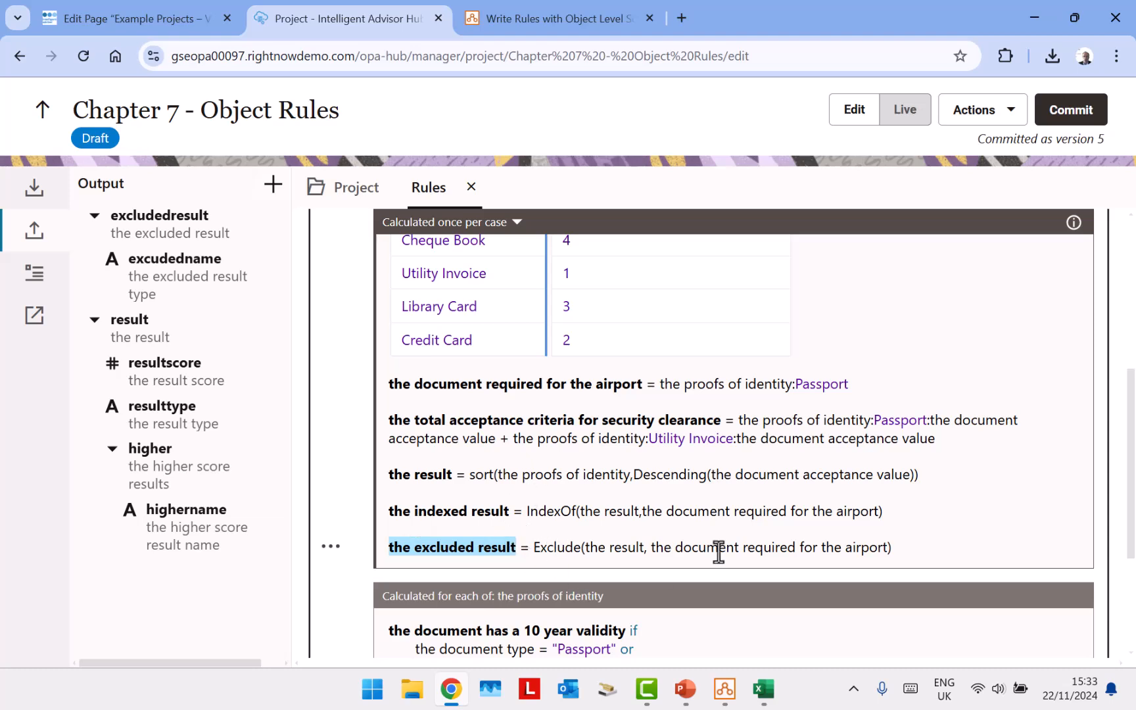
scroll(670, 421, "up", 3)
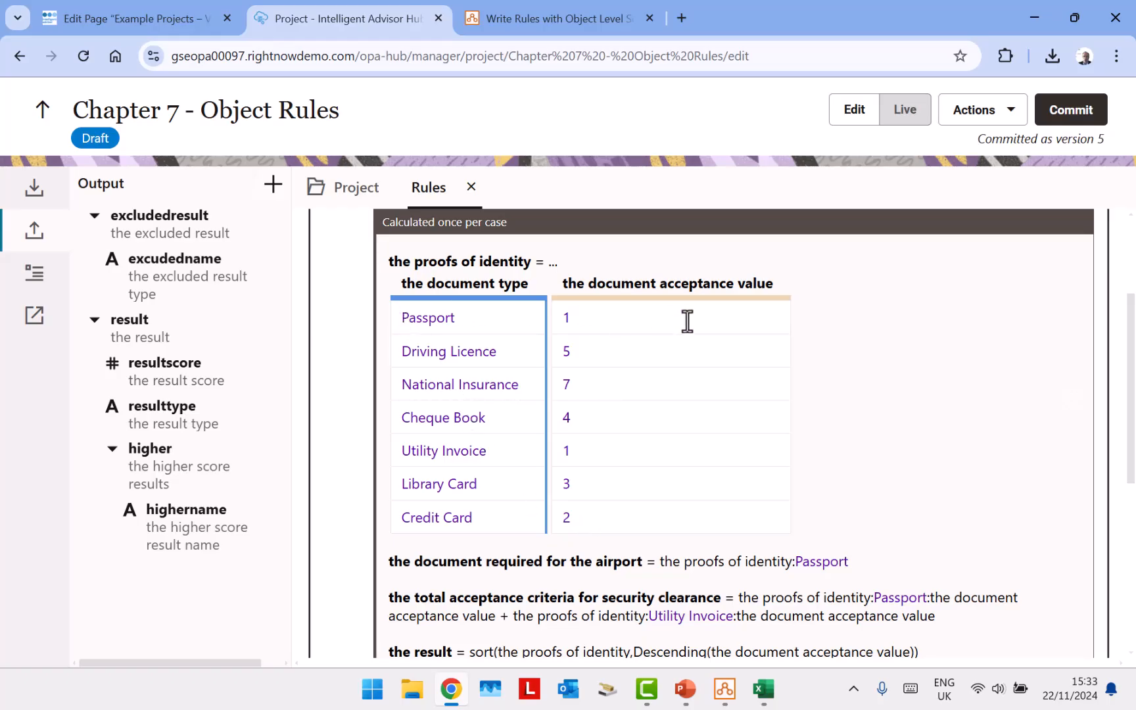
scroll(687, 322, "down", 4)
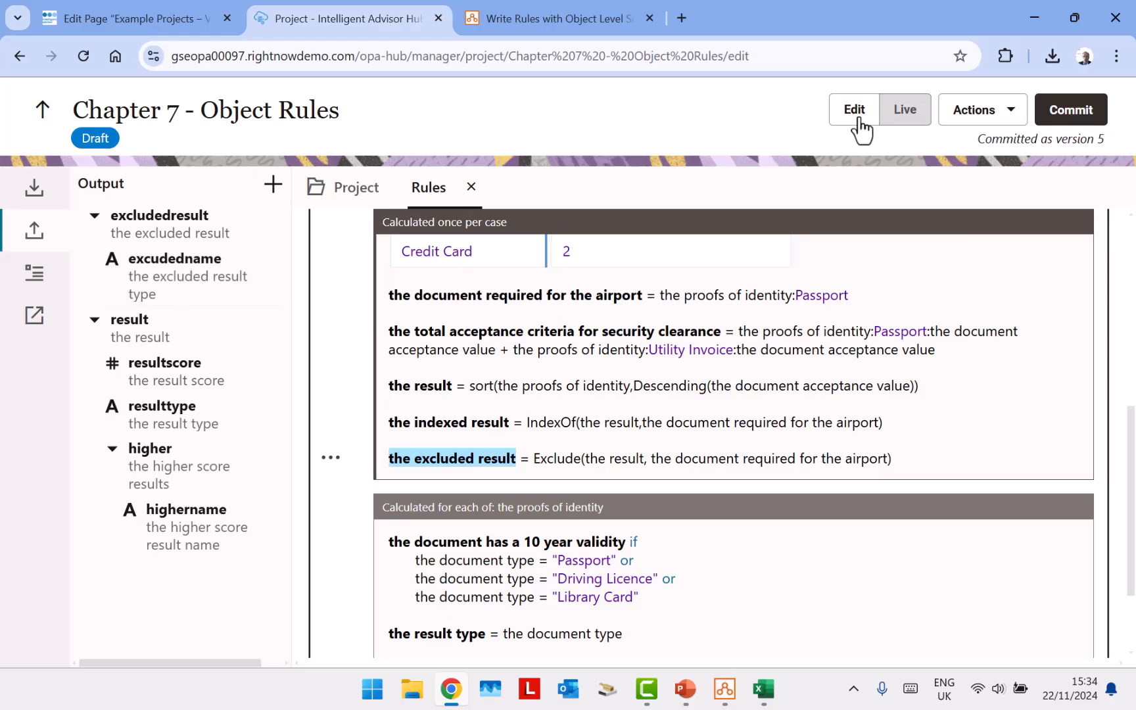
Step: Evaluate the rules live, step through excluded result records 1 to 6, and return to editing
left_click(905, 115)
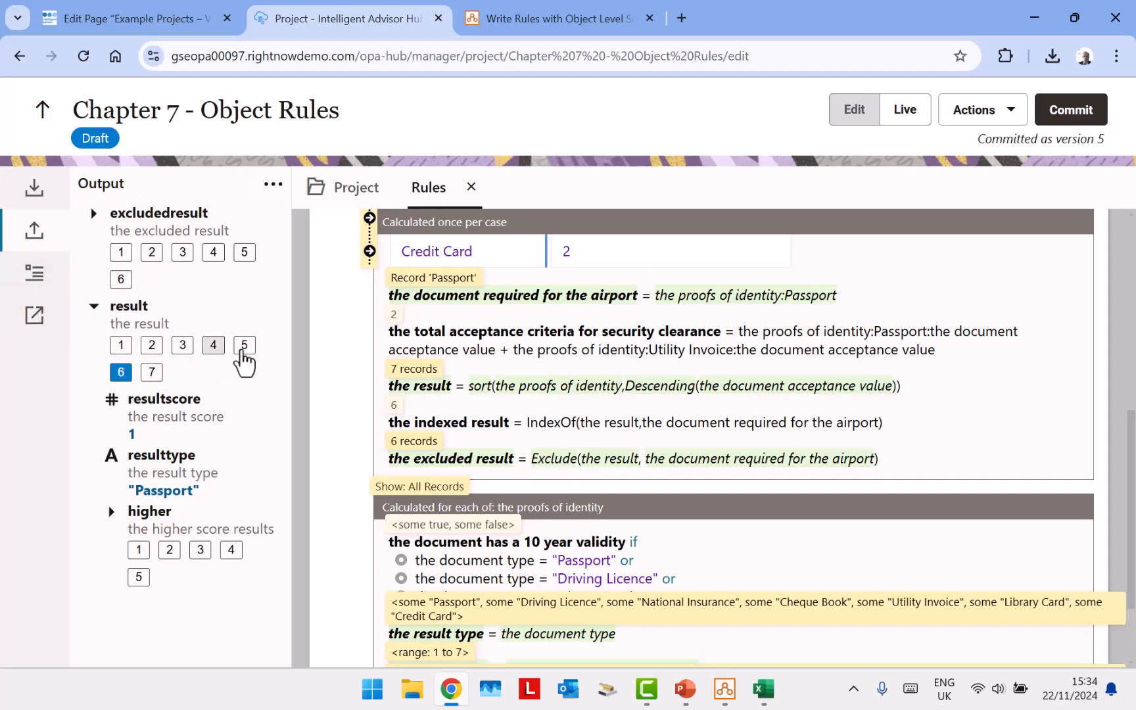
left_click(121, 254)
left_click(152, 252)
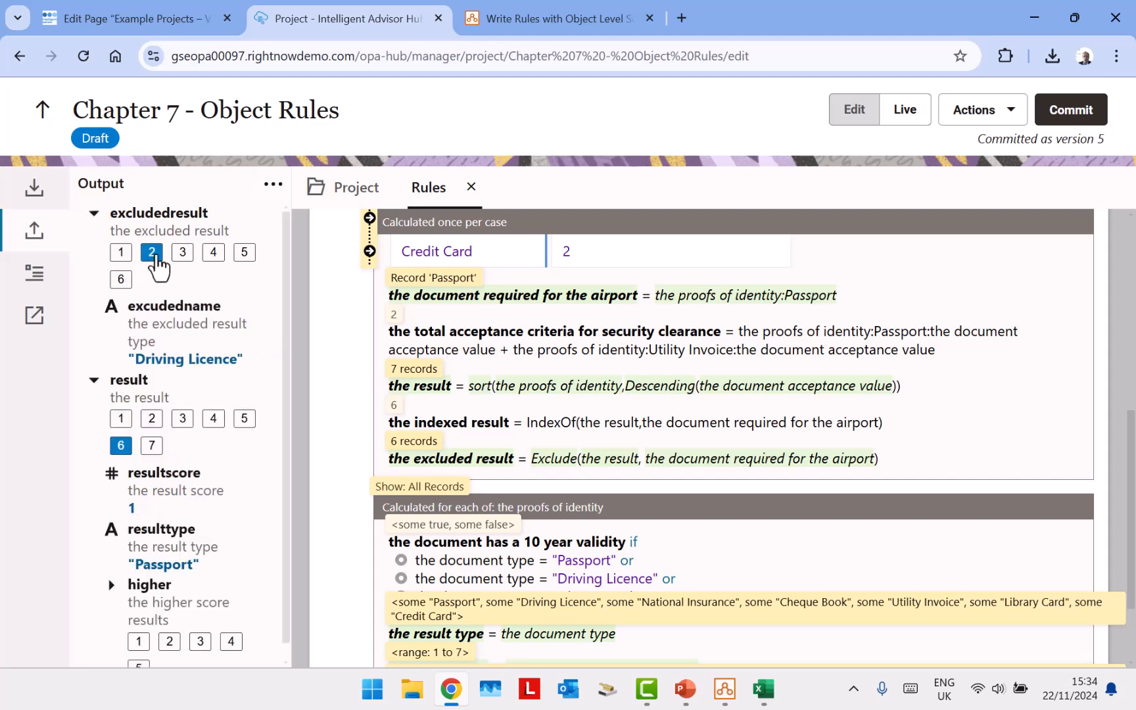
left_click(183, 252)
left_click(213, 252)
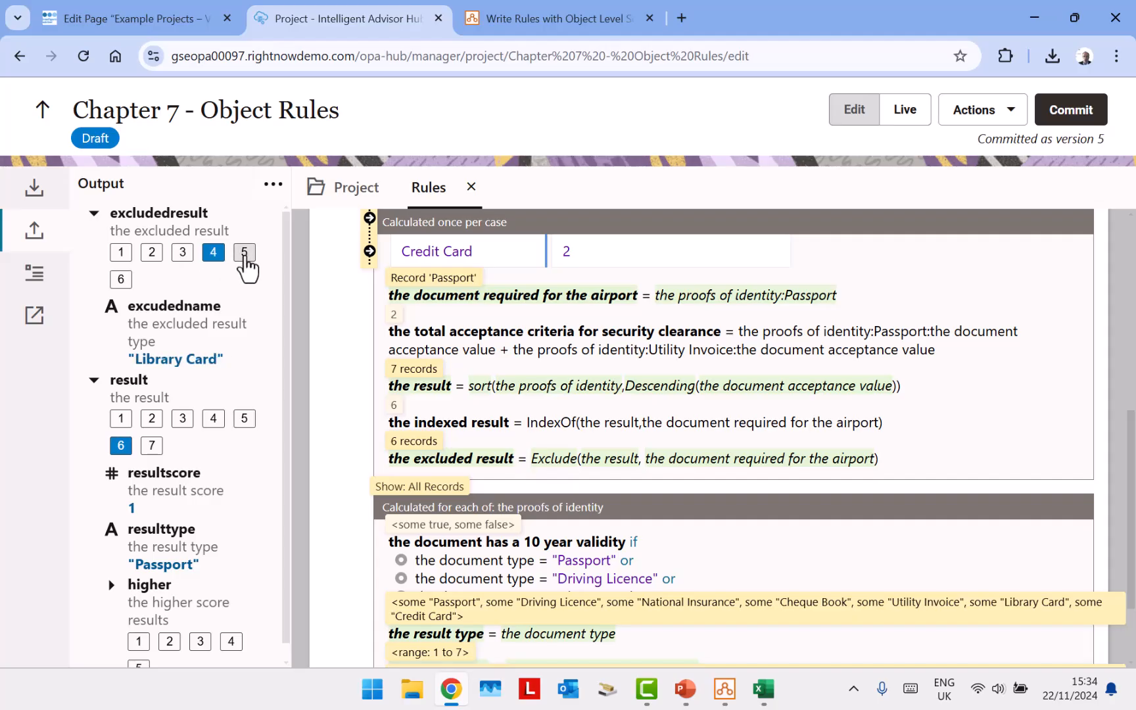
left_click(244, 252)
left_click(121, 279)
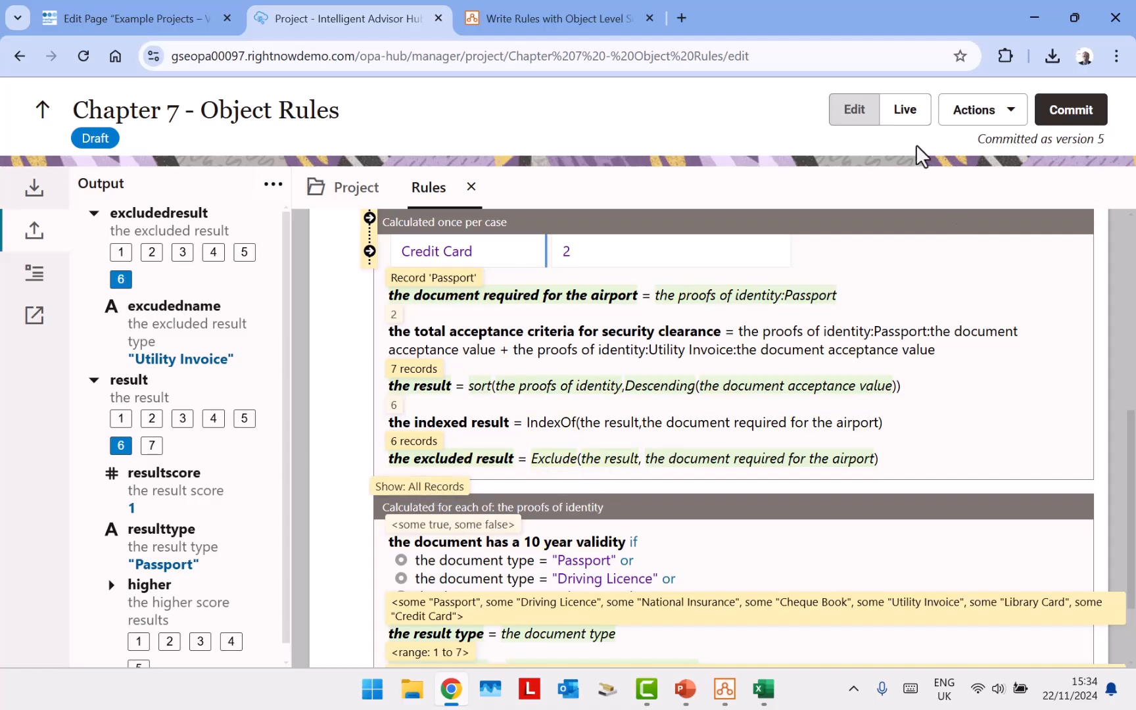
left_click(854, 117)
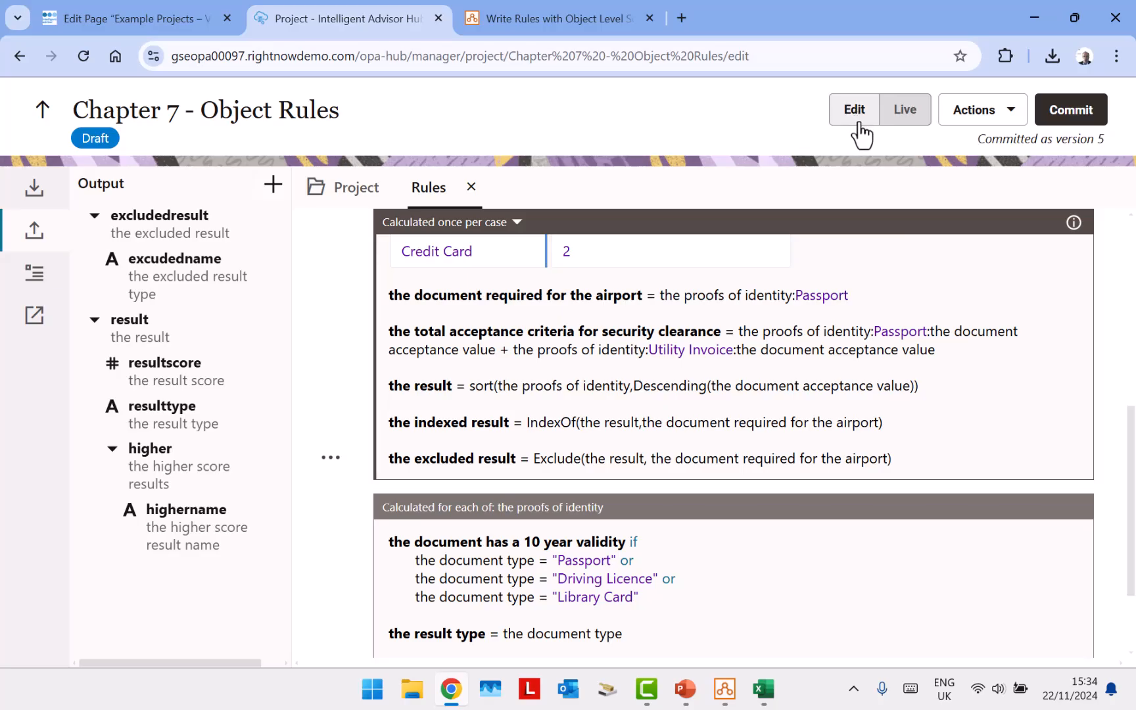
Step: Switch to the PowerPoint slide show and advance to the Concatenate, Trim, IndexOf, GetAt slide
key("alt+Tab")
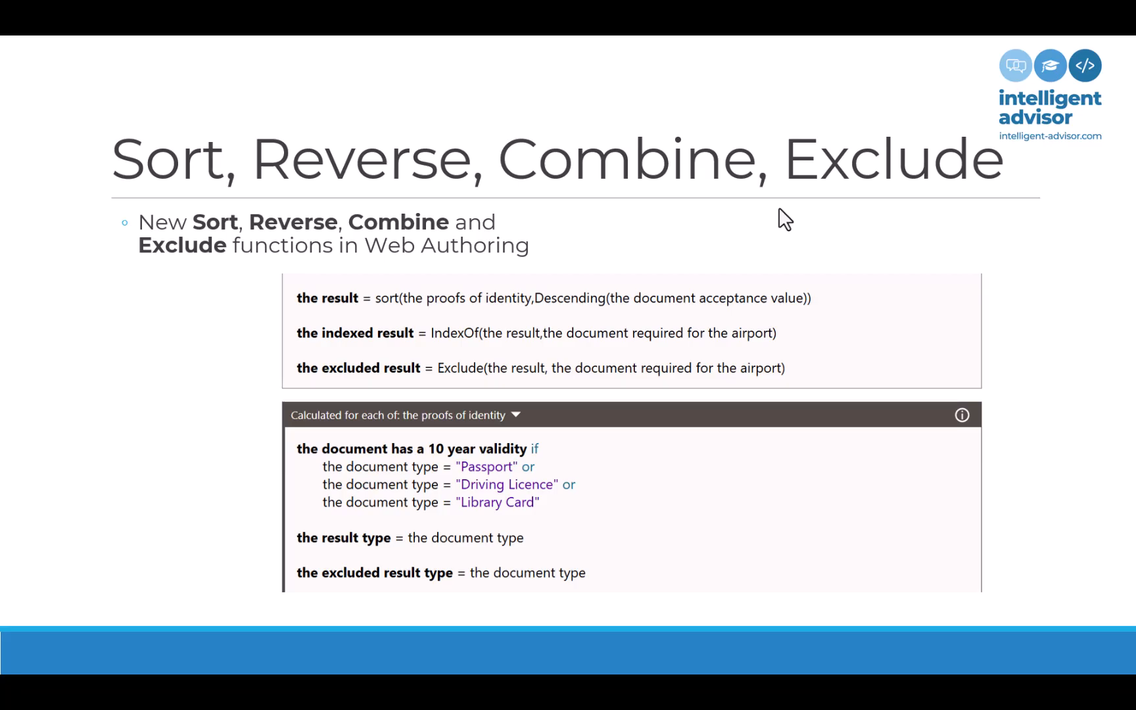
left_click(1069, 266)
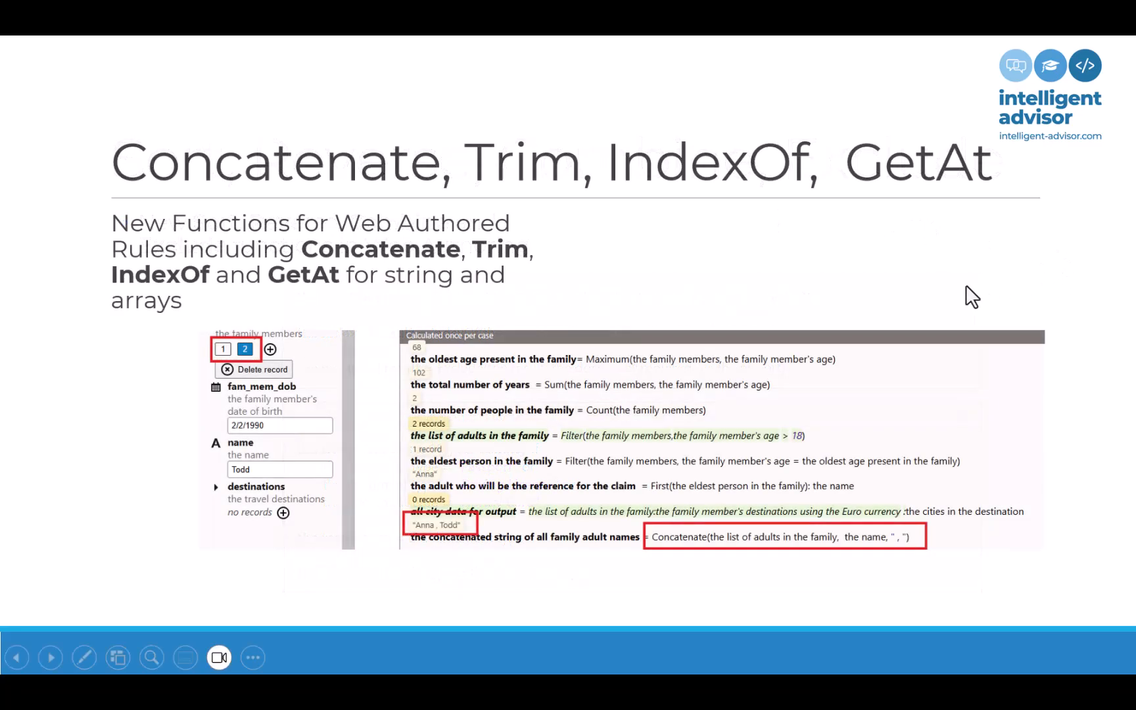